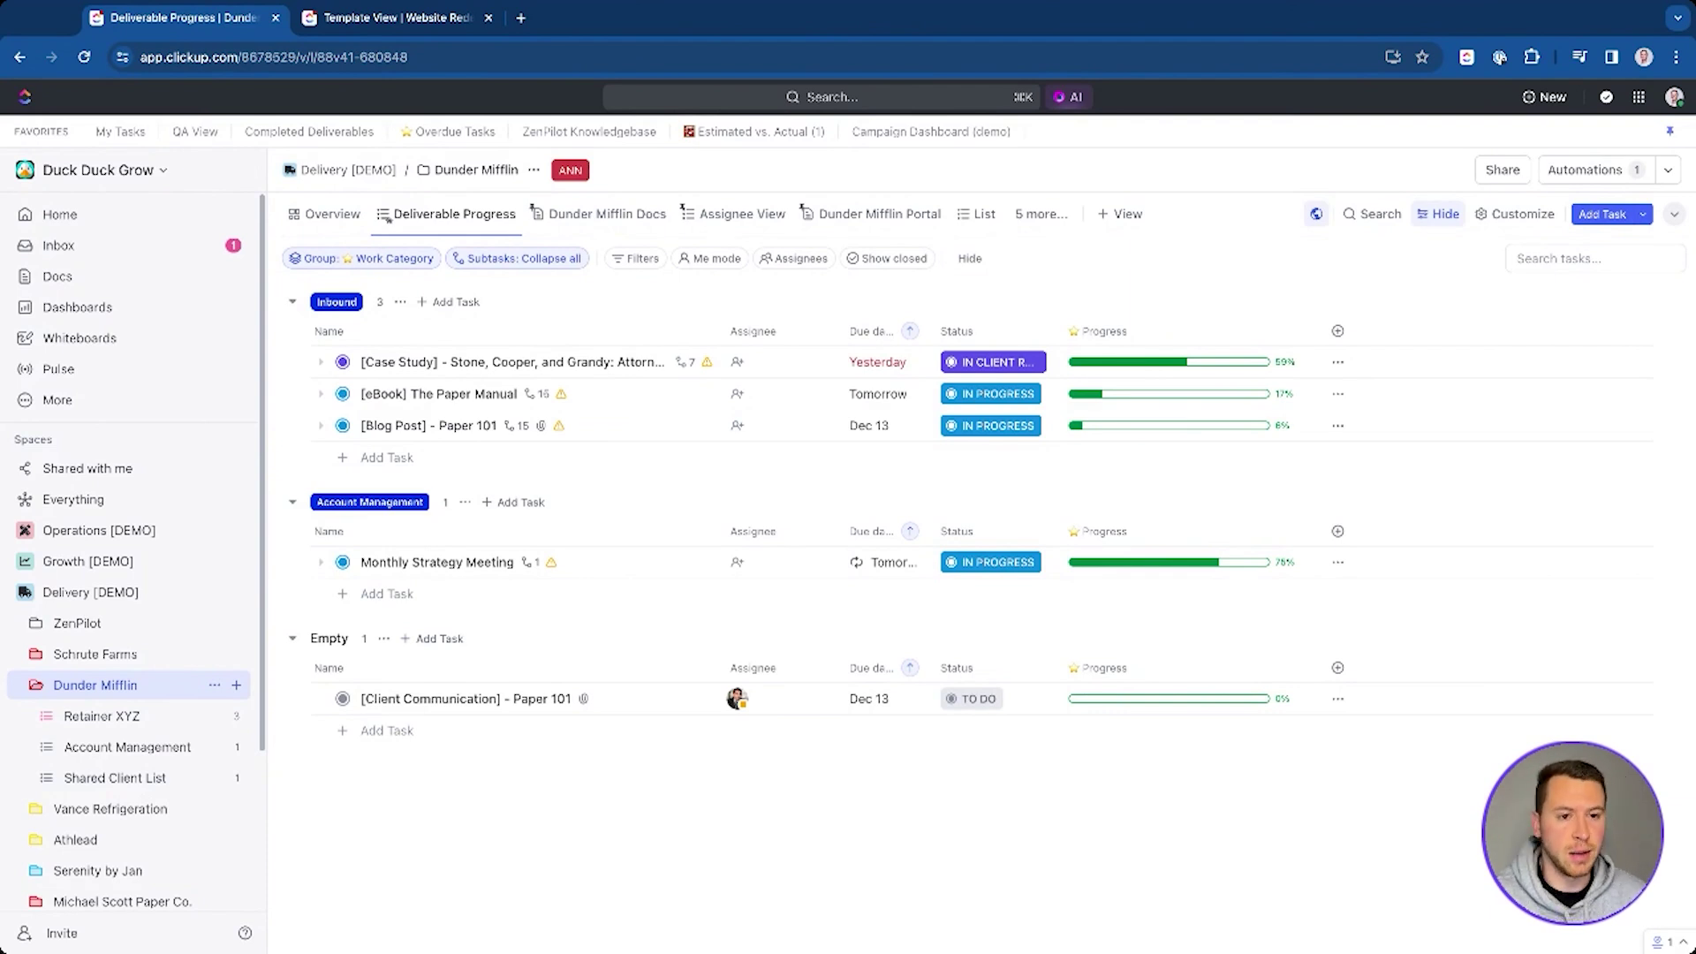
Re-expand the Delivery [DEMO] space and open Dunder Mifflin's Retainer XYZ list
{"action": "left_click", "coordinate": [23, 592]}
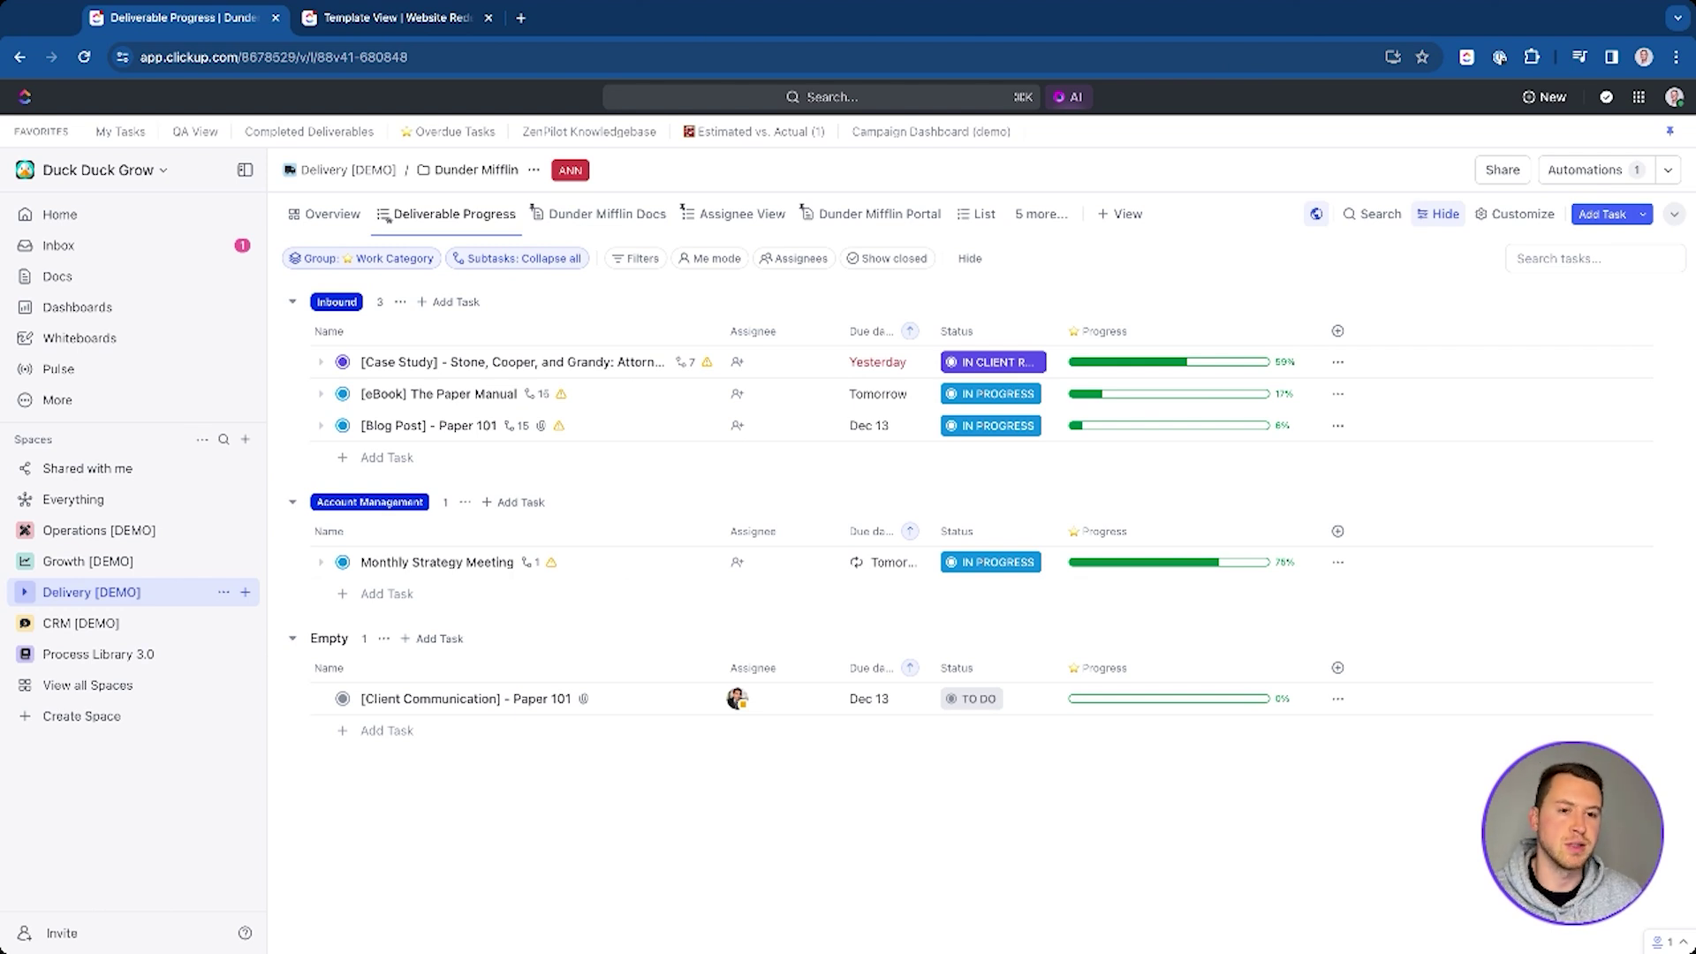
{"action": "left_click", "coordinate": [24, 593]}
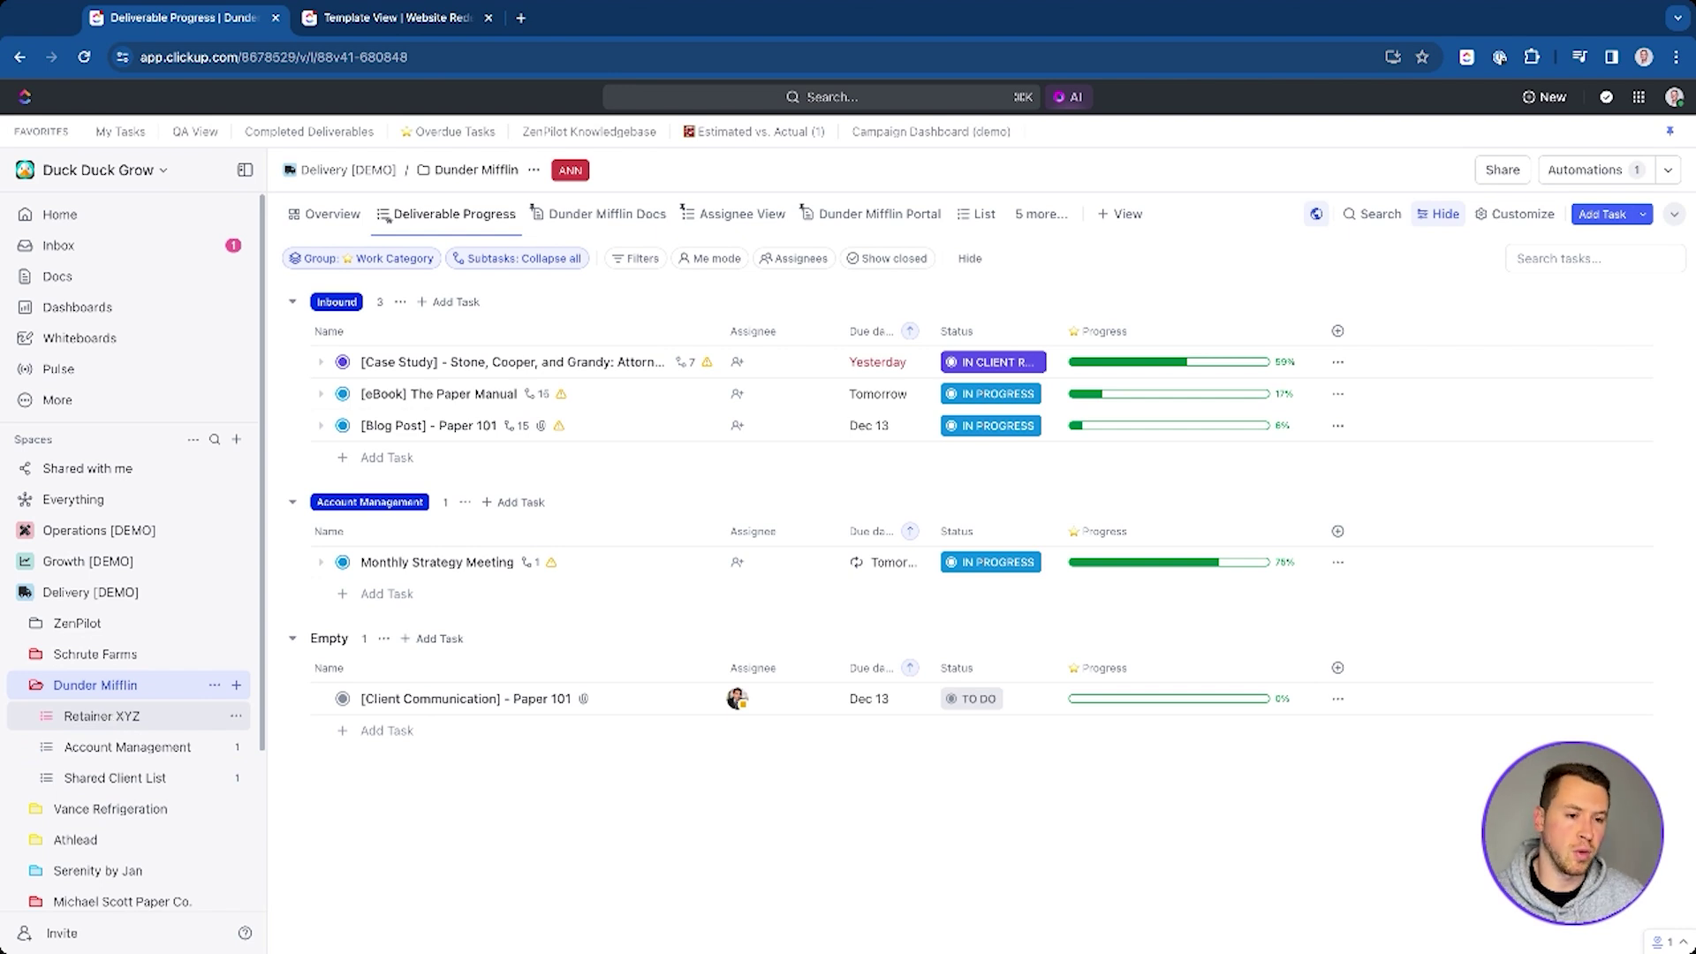
{"action": "left_click", "coordinate": [101, 717]}
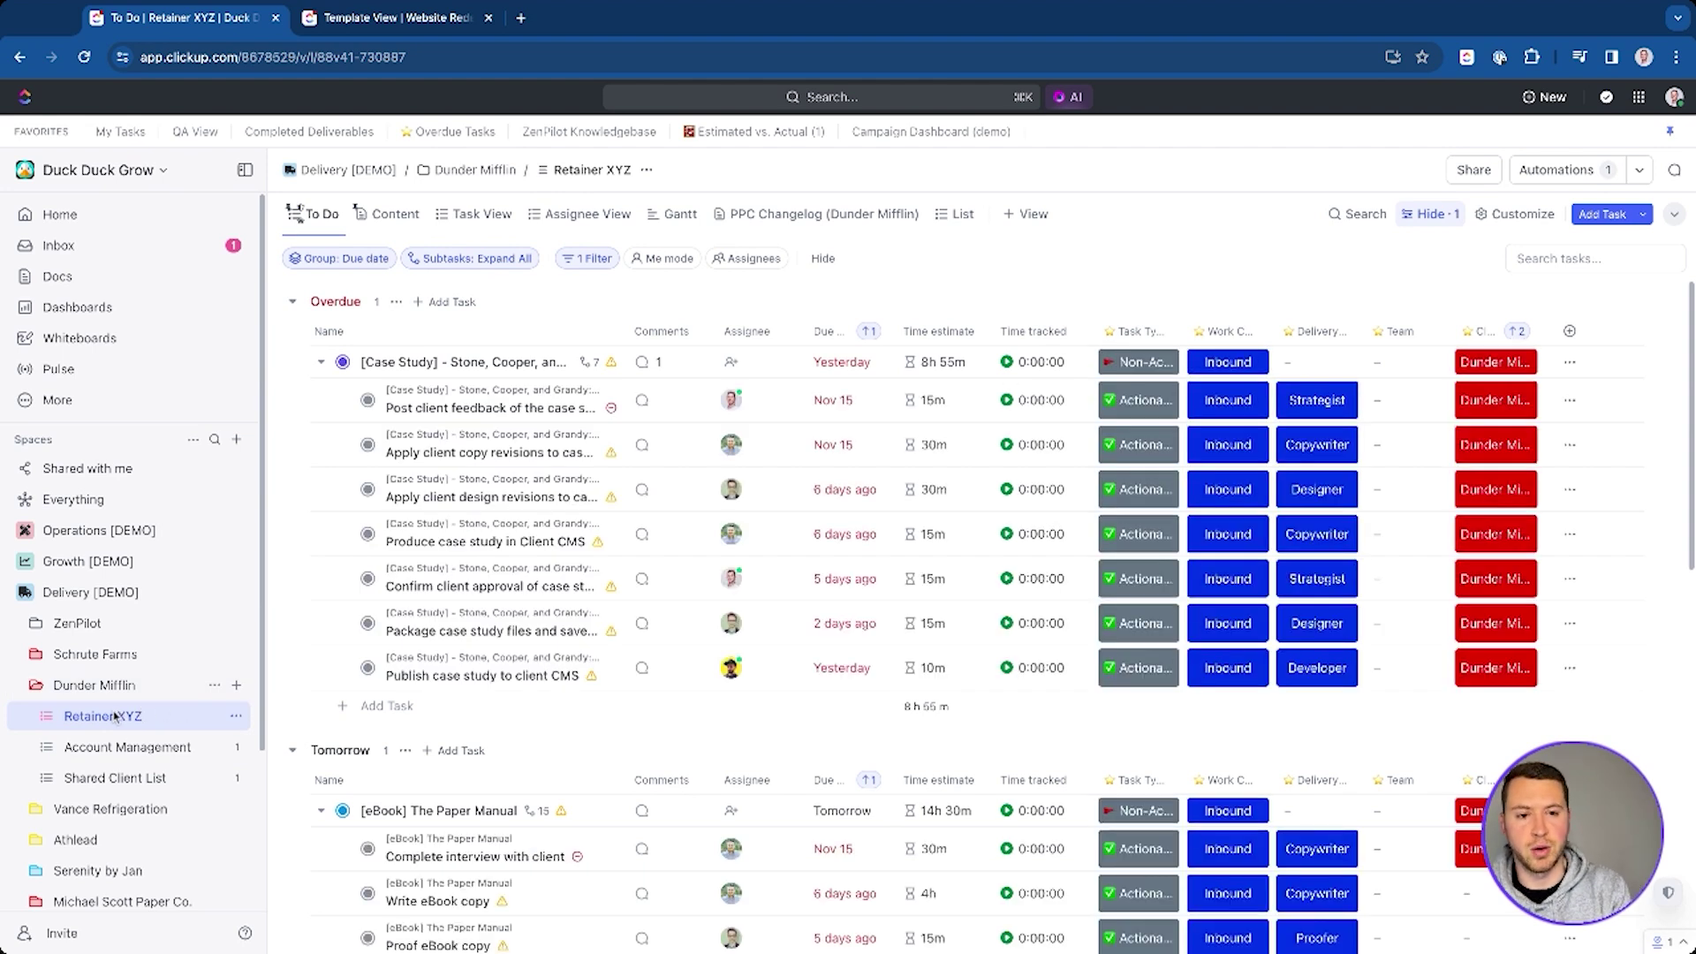
Browse Account Management and Shared Client List, then return to Retainer XYZ and collapse the Case Study subtasks
{"action": "left_click", "coordinate": [171, 747]}
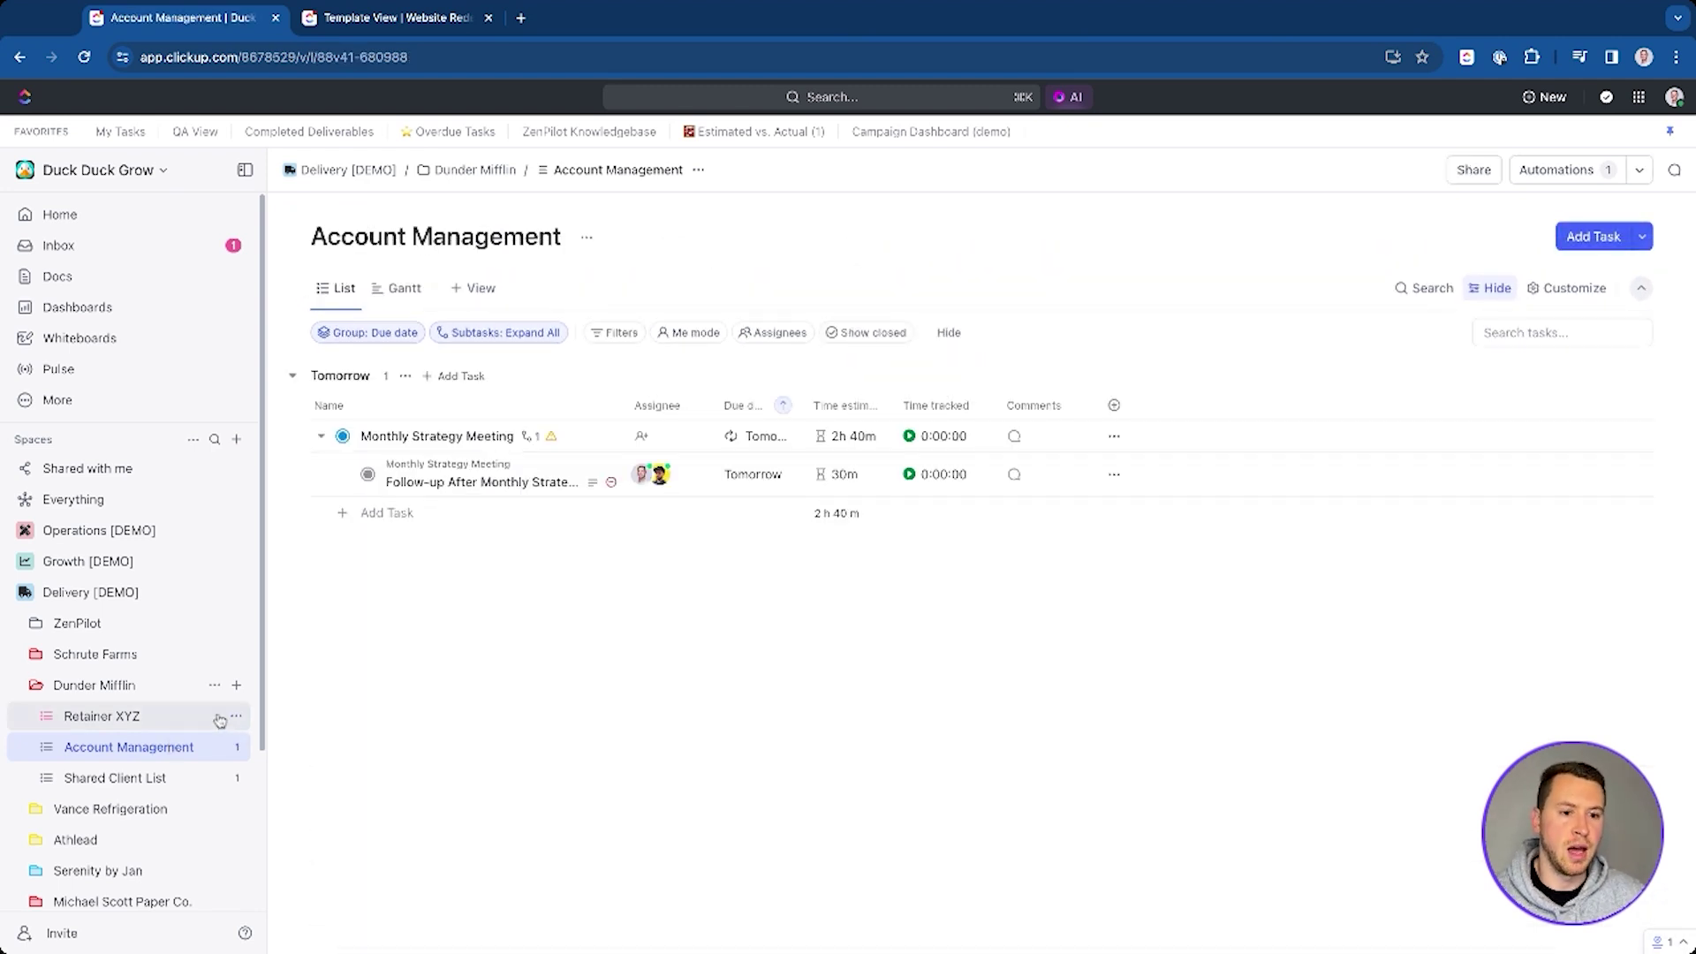
{"action": "left_click", "coordinate": [178, 784]}
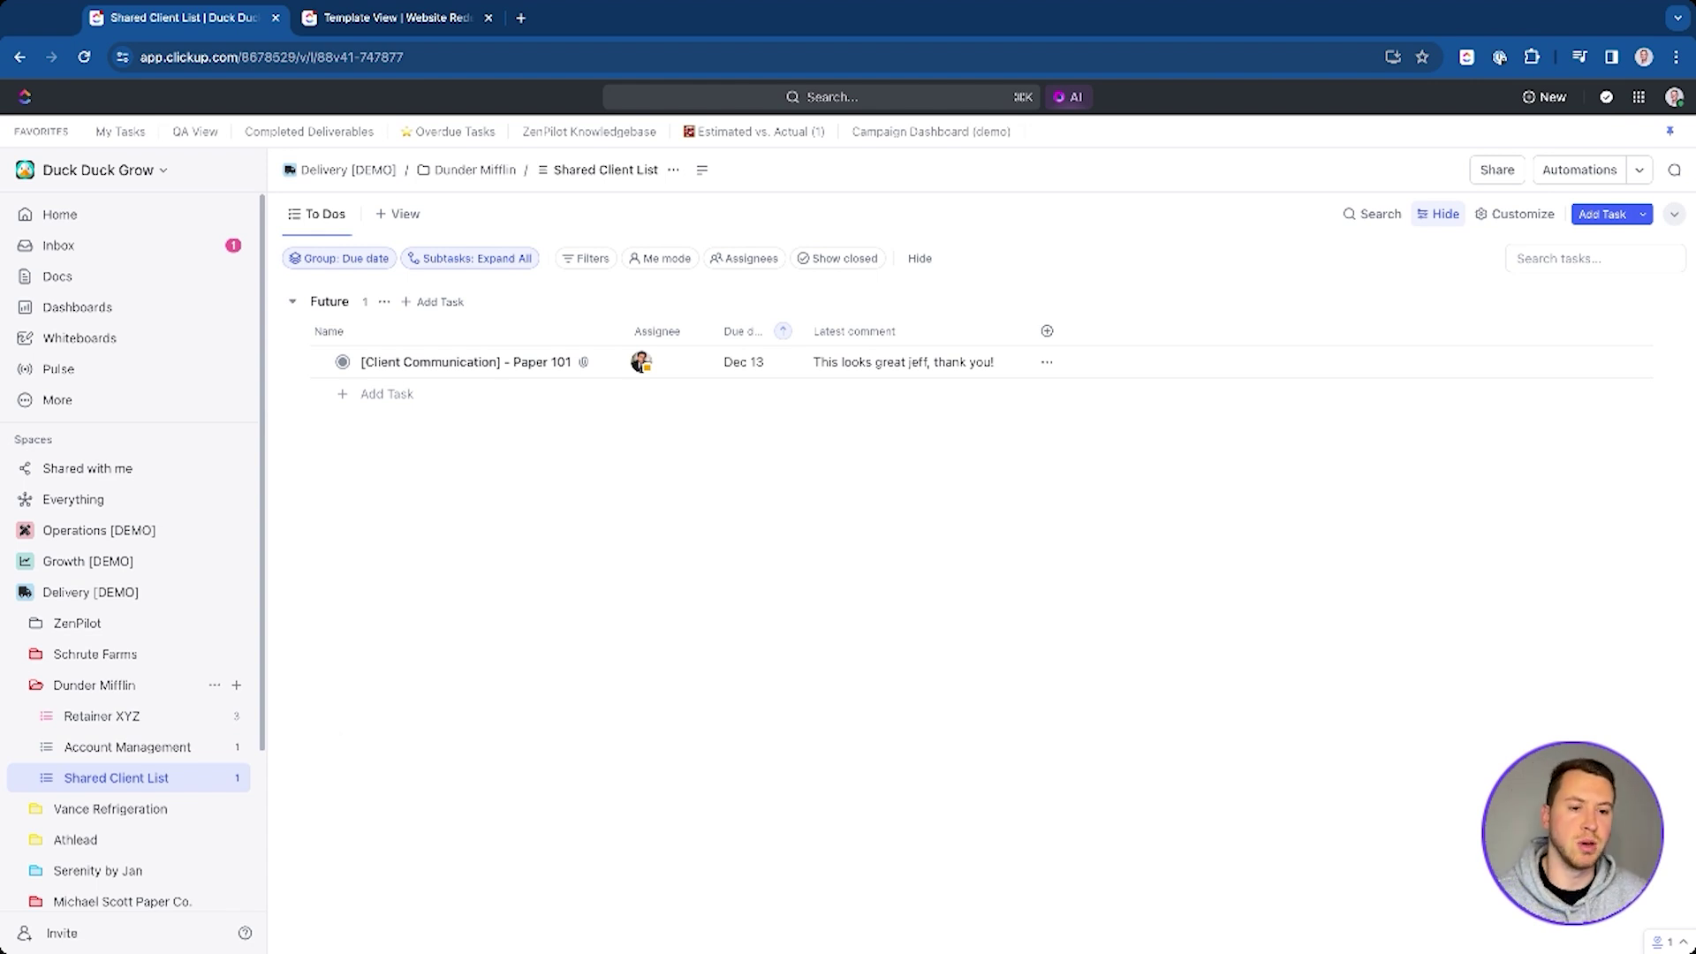
{"action": "left_click", "coordinate": [196, 718]}
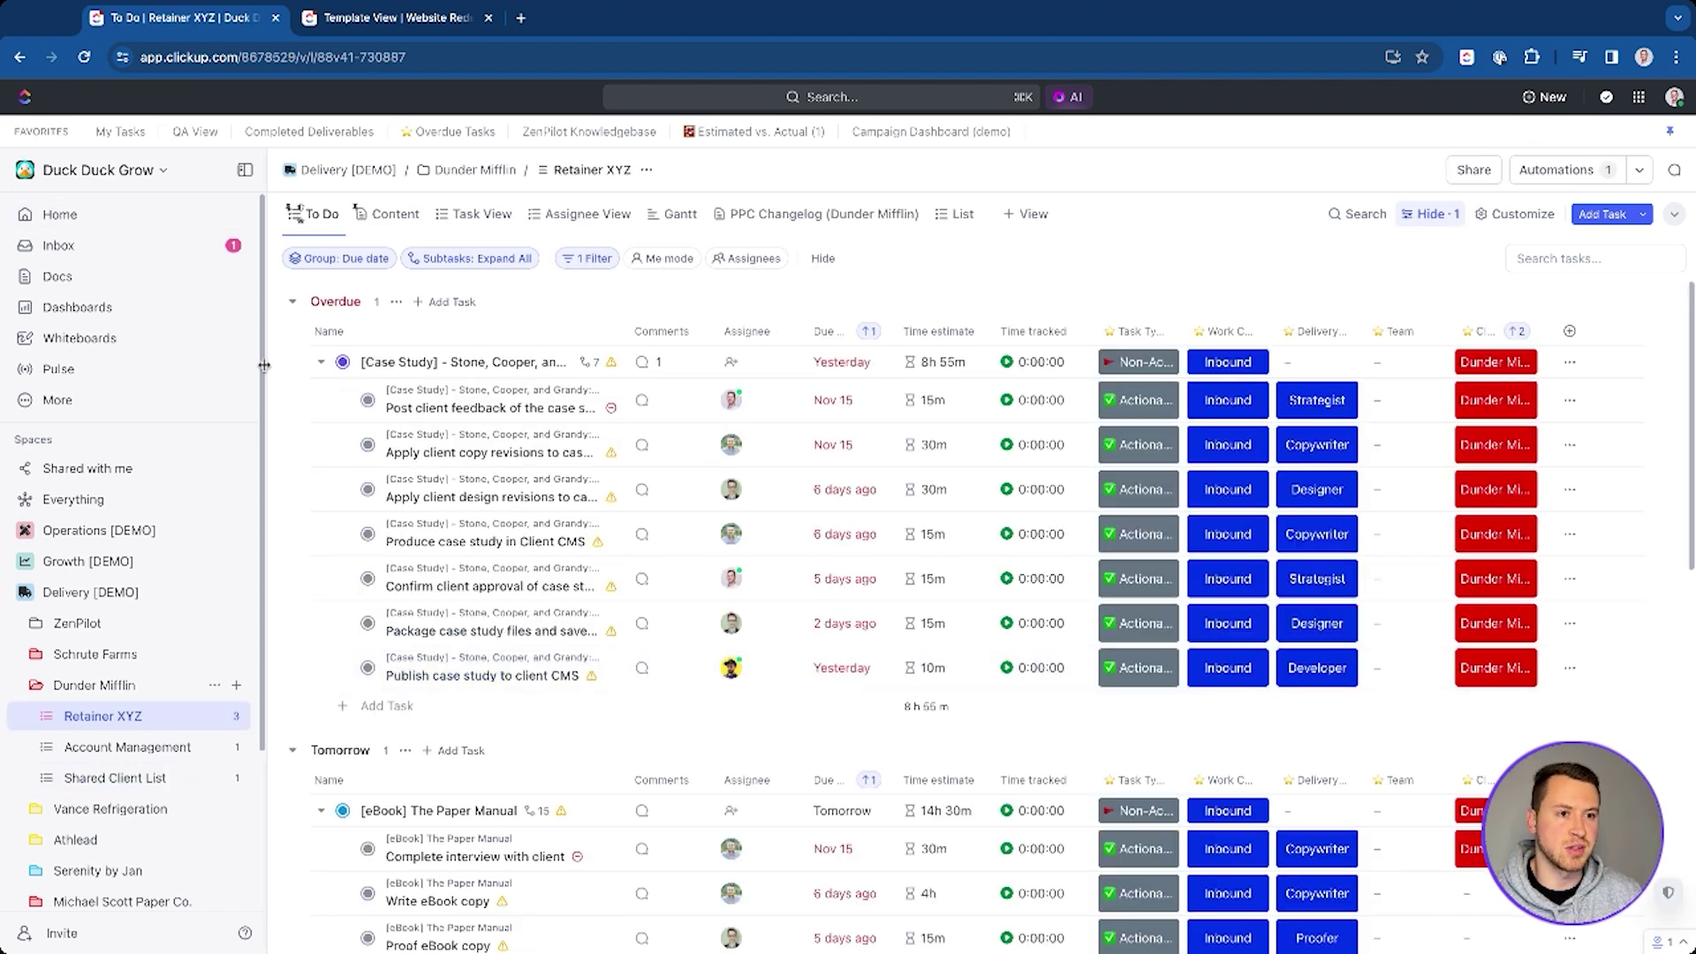
{"action": "left_click", "coordinate": [321, 362]}
Collapse the eBook and Blog Post subtasks, widen the Name column, and open [Blog Post] - Paper 101
{"action": "left_click", "coordinate": [321, 499]}
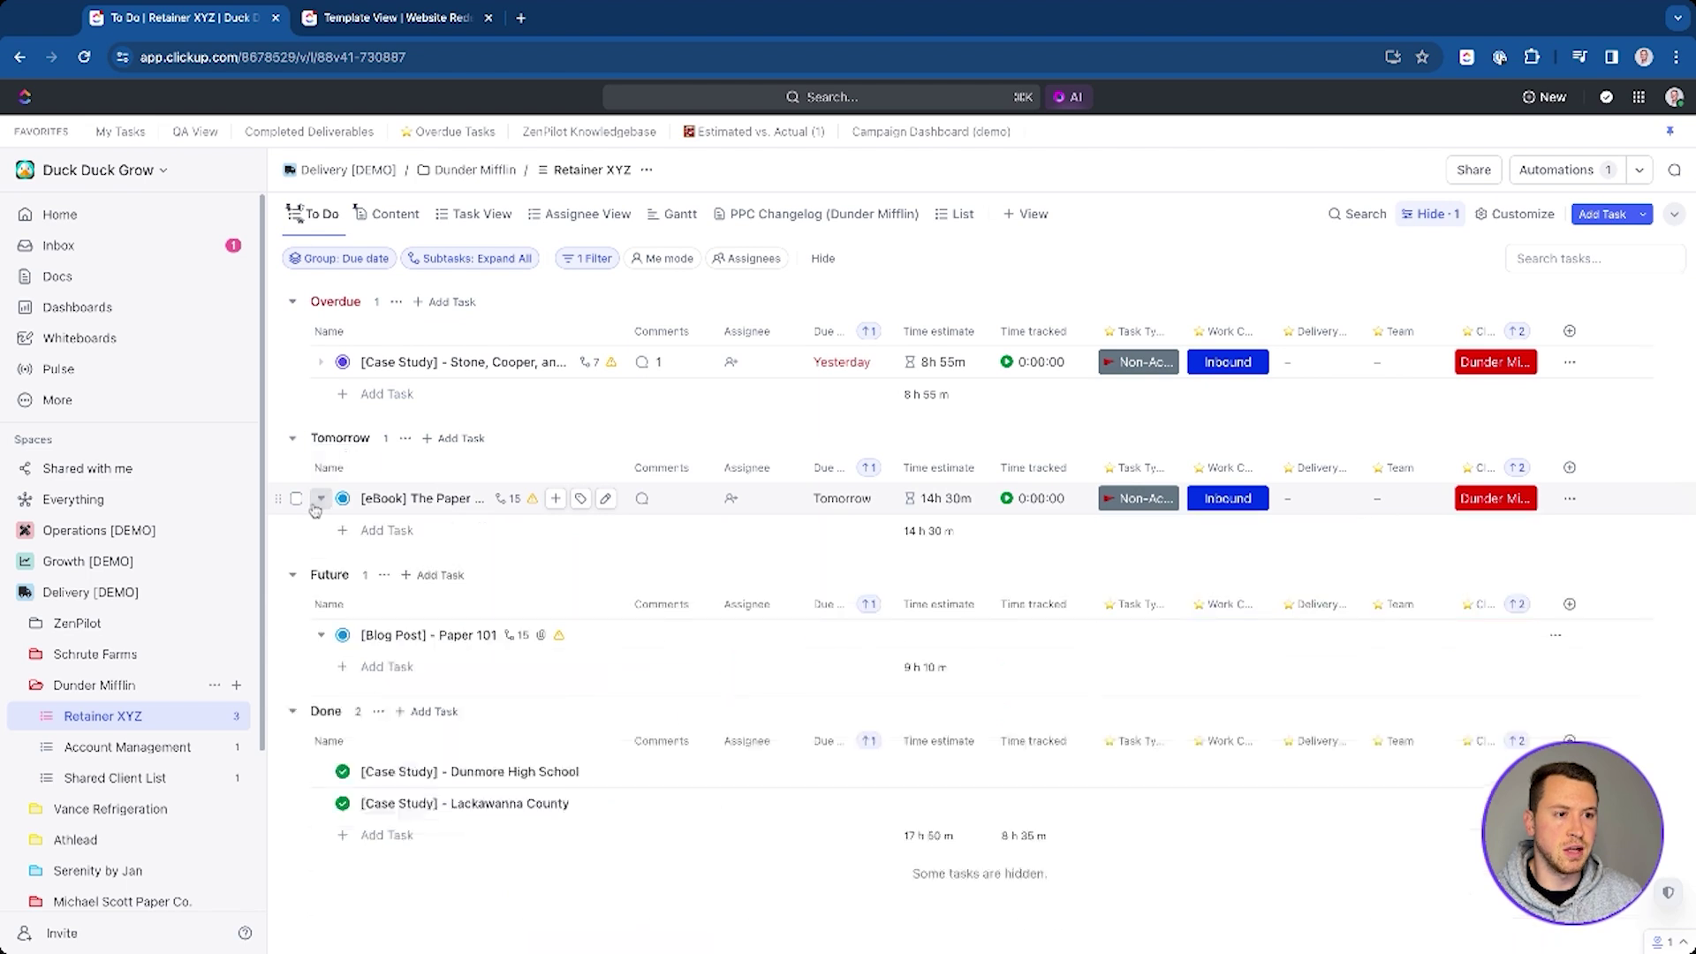
{"action": "left_click", "coordinate": [320, 634]}
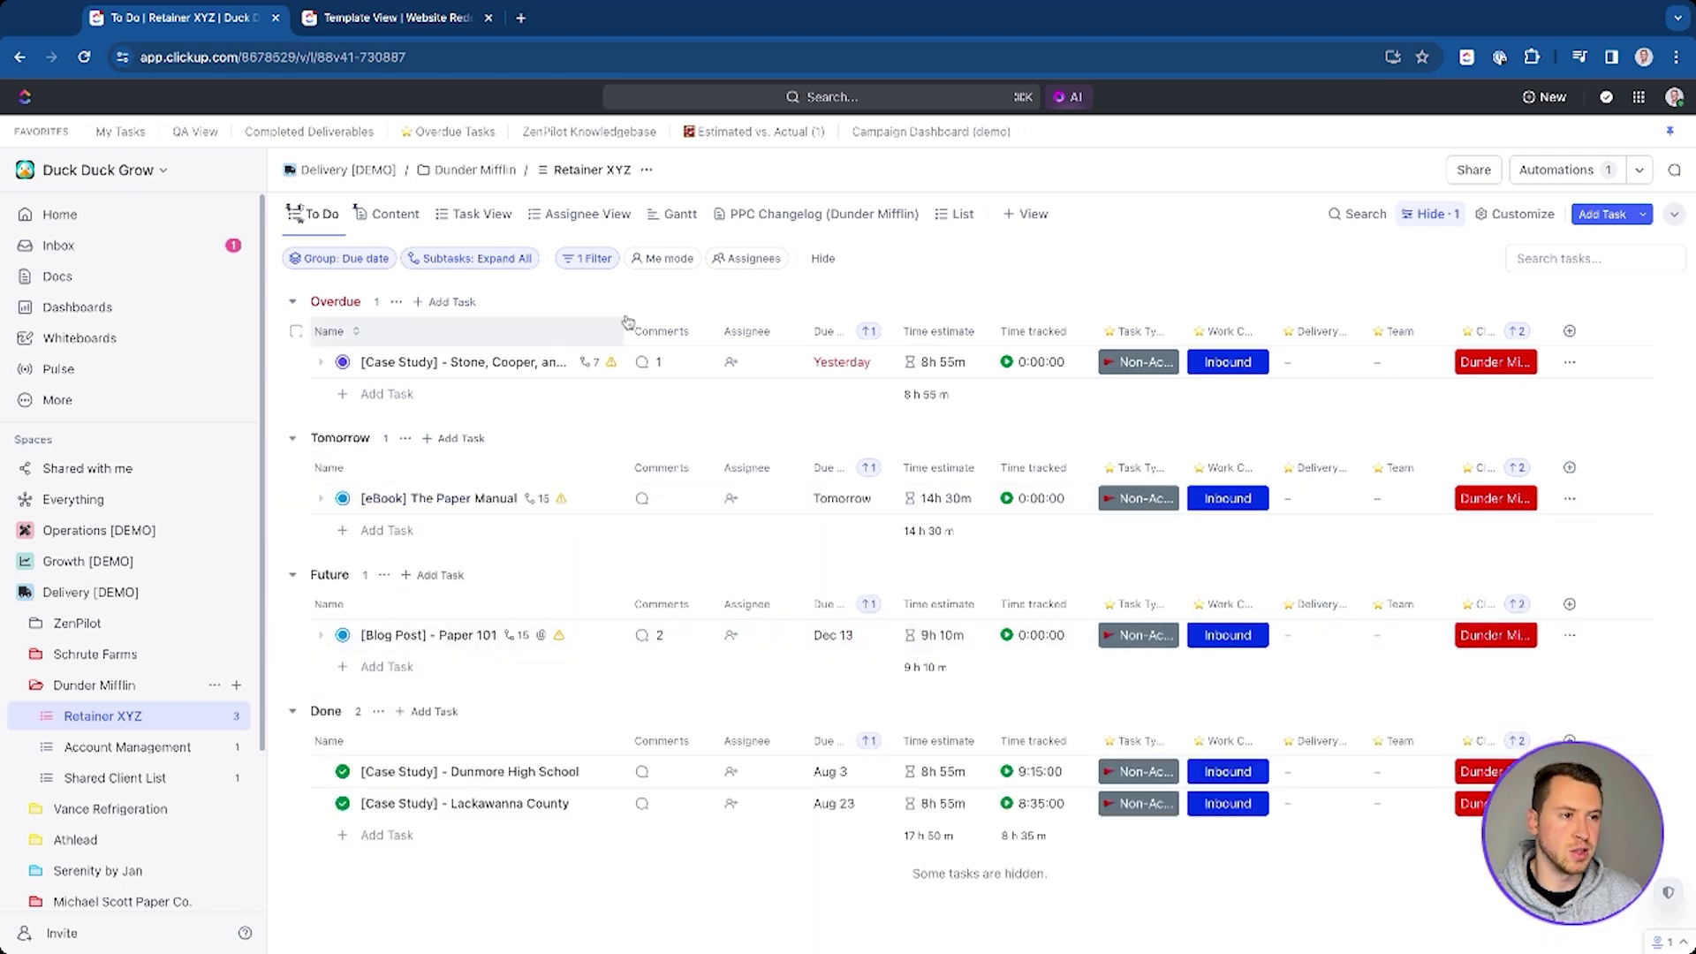
{"action": "left_click_drag", "start_coordinate": [626, 321], "coordinate": [713, 328]}
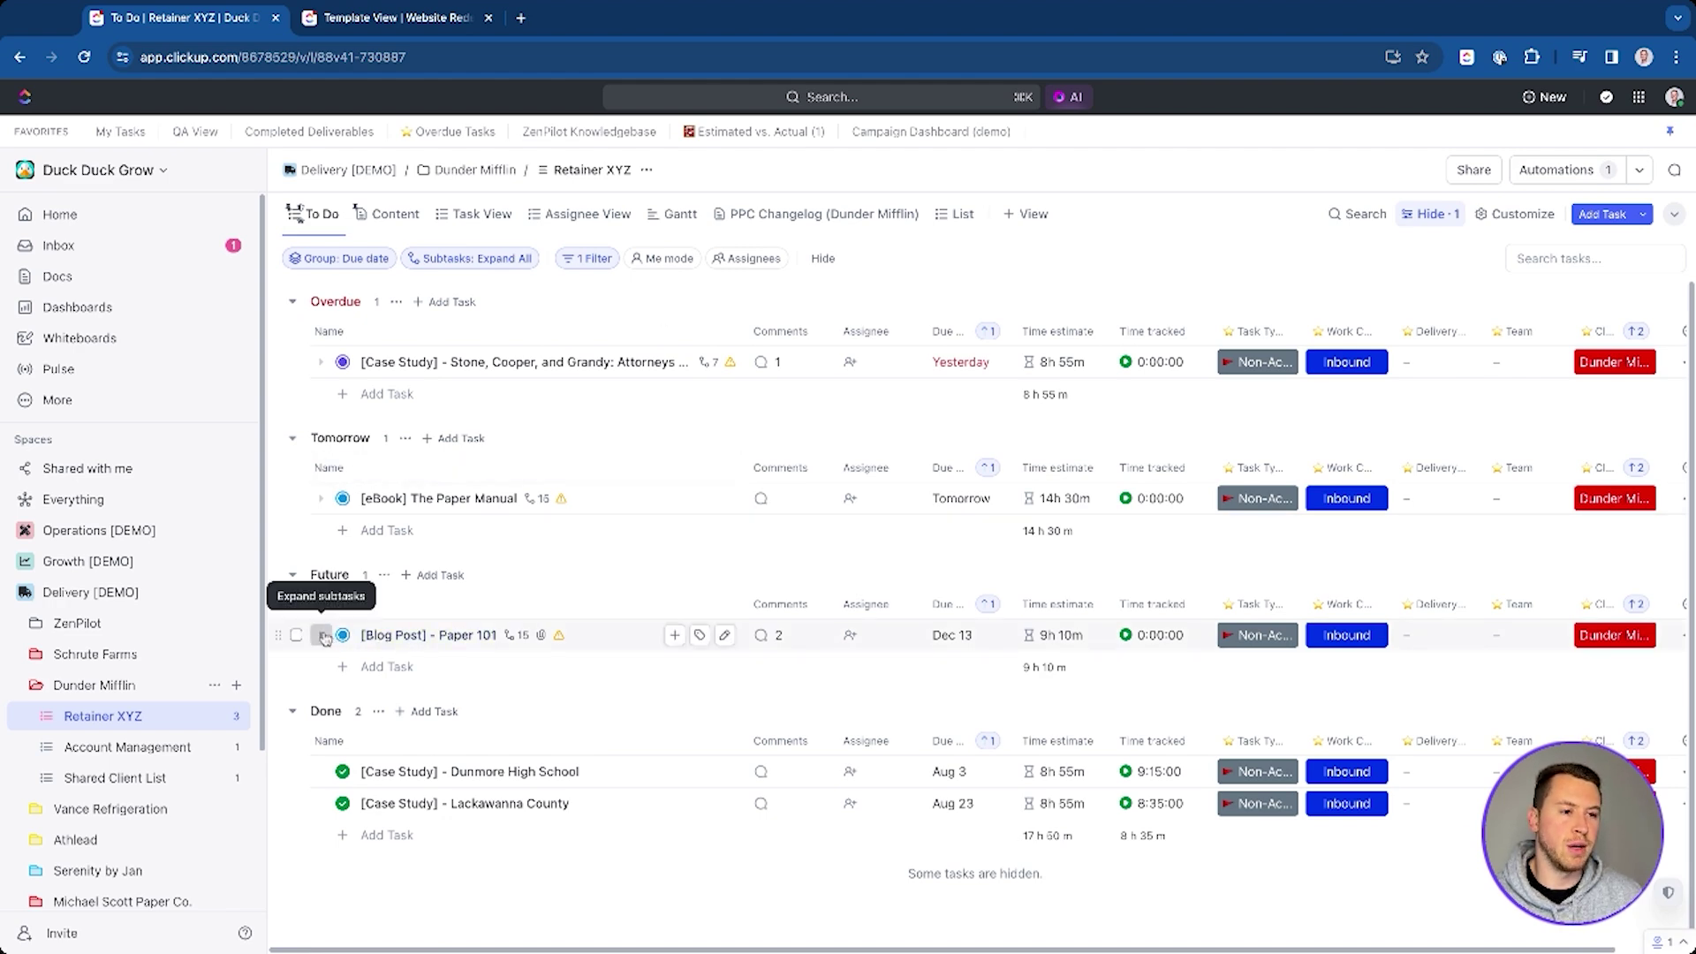
{"action": "left_click", "coordinate": [320, 635]}
{"action": "left_click", "coordinate": [429, 635]}
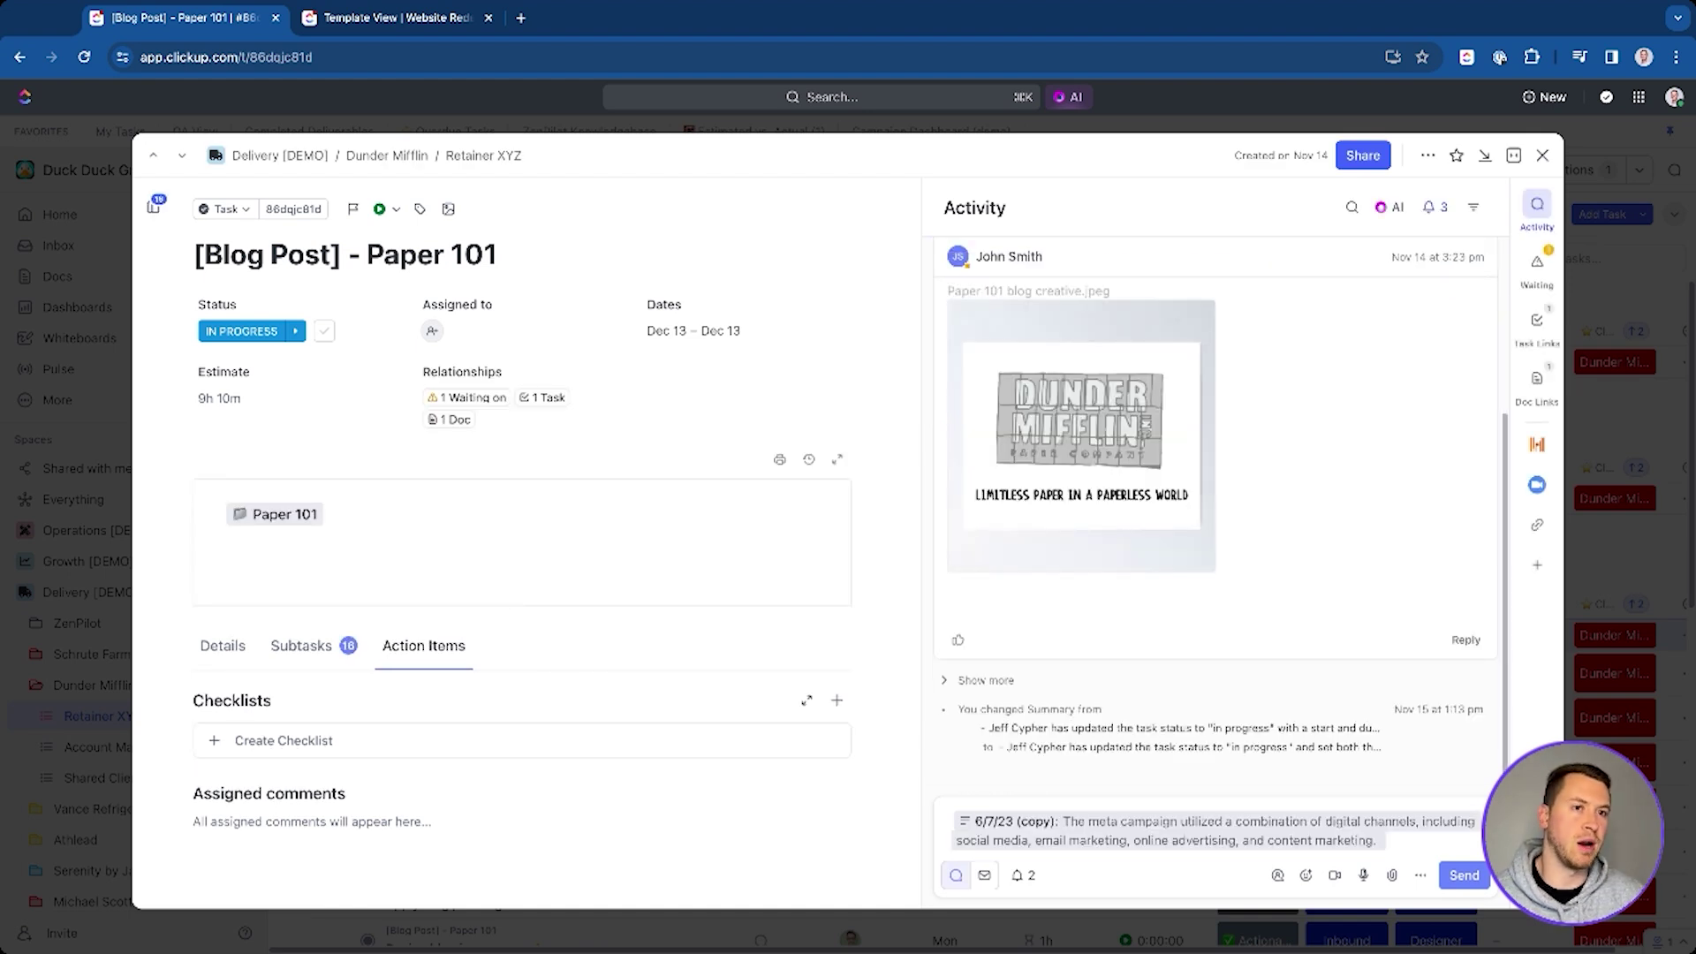
Show the Blog Post task's Subtasks panel beside its details, then close the task
{"action": "left_click", "coordinate": [154, 208]}
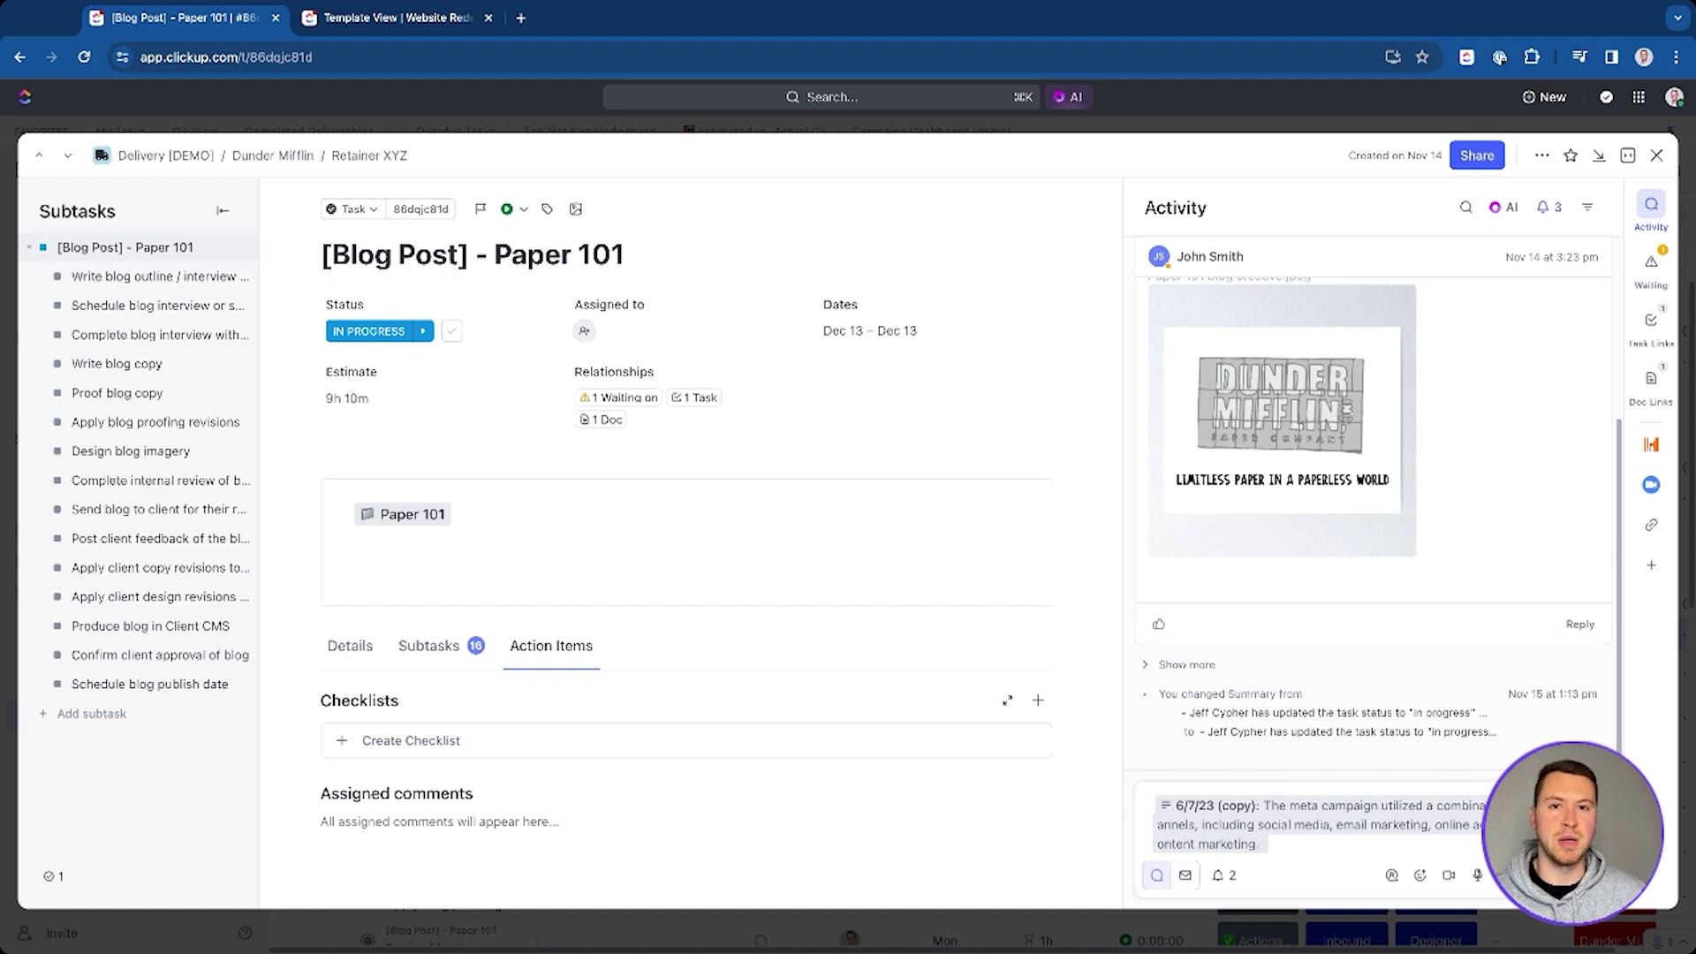
{"action": "mouse_move", "coordinate": [1325, 442]}
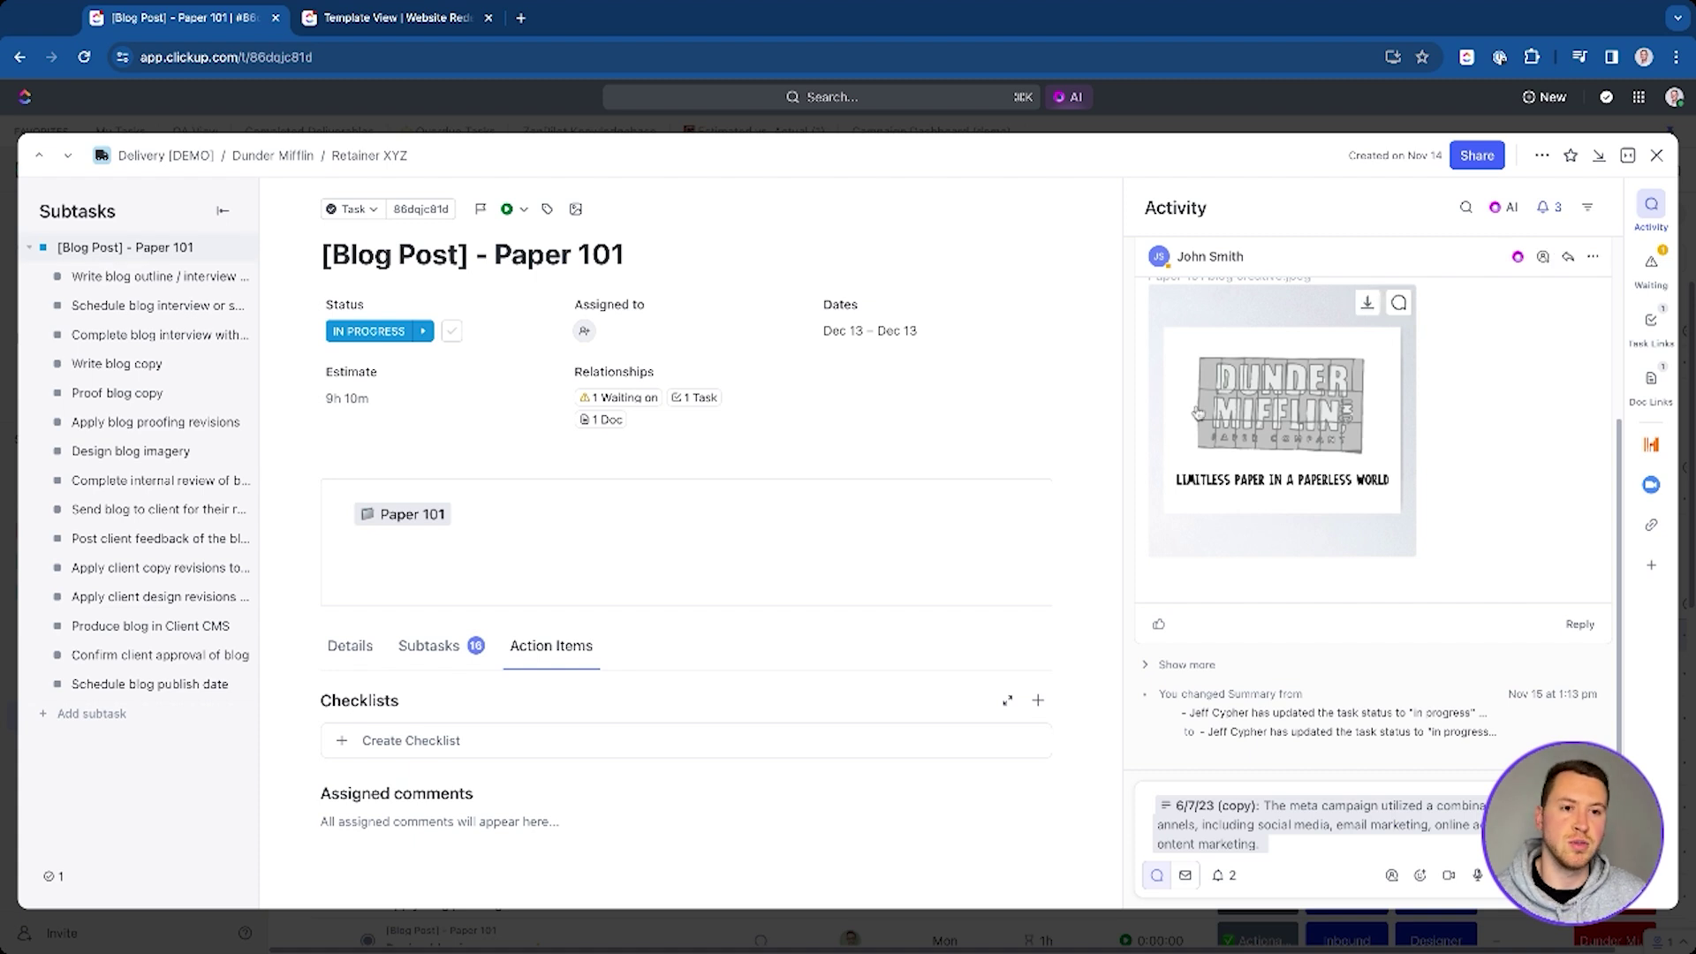
{"action": "left_click", "coordinate": [1656, 156]}
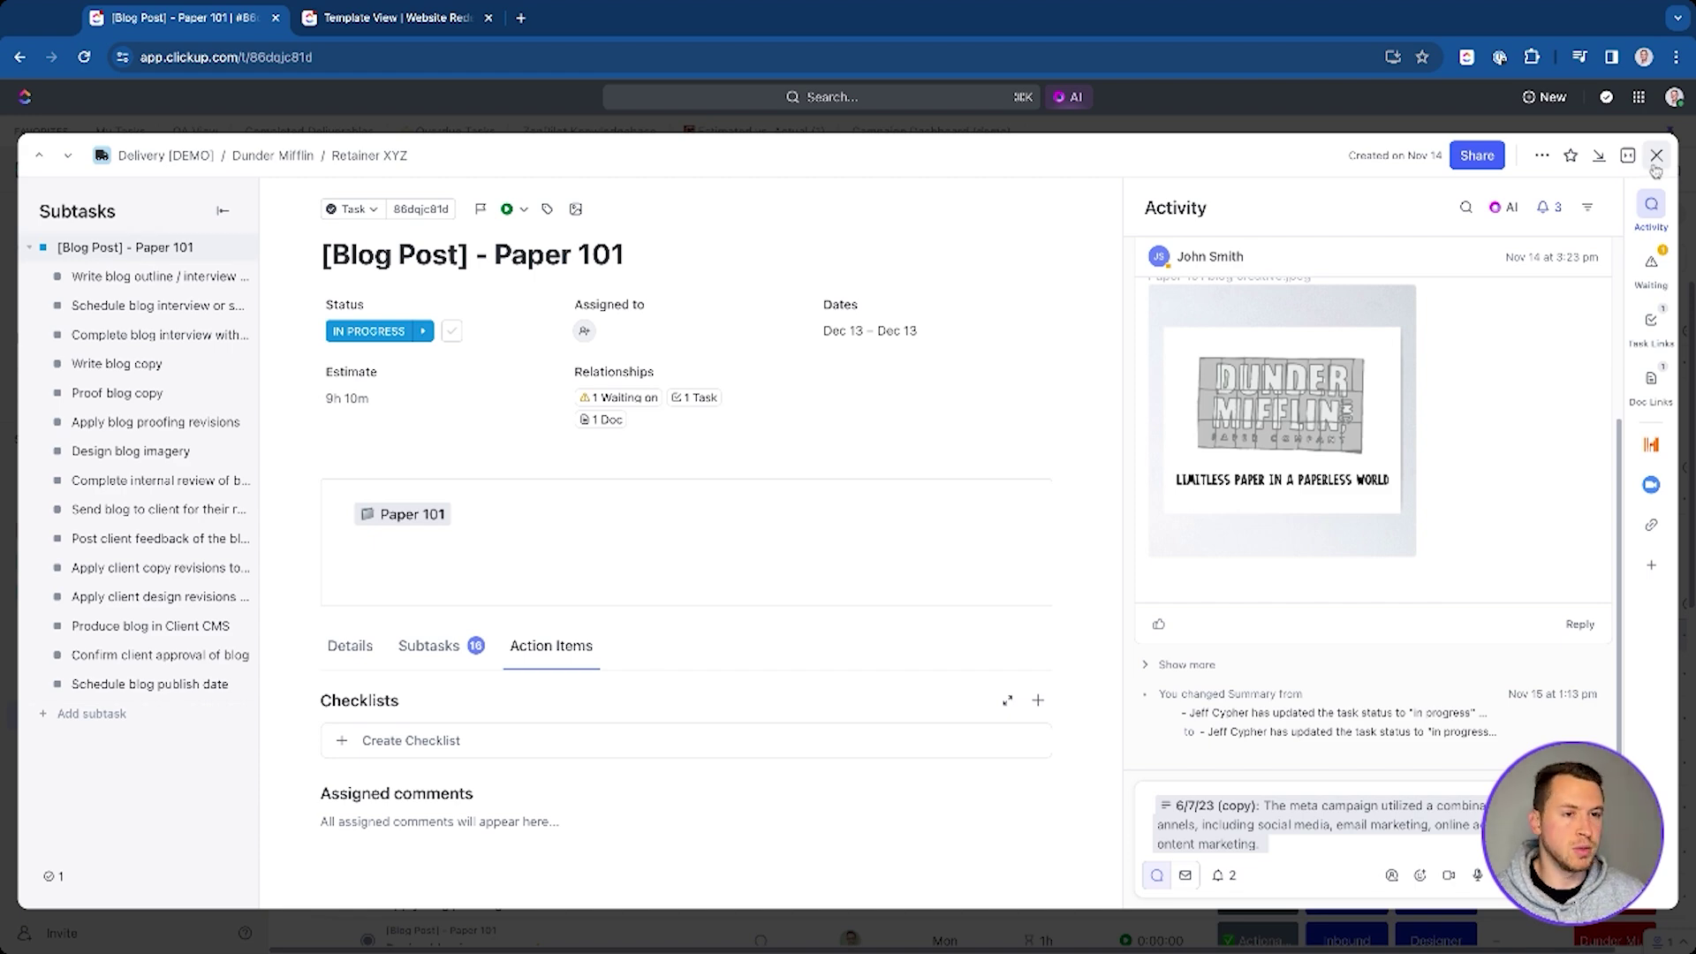
{"action": "left_click", "coordinate": [1599, 157]}
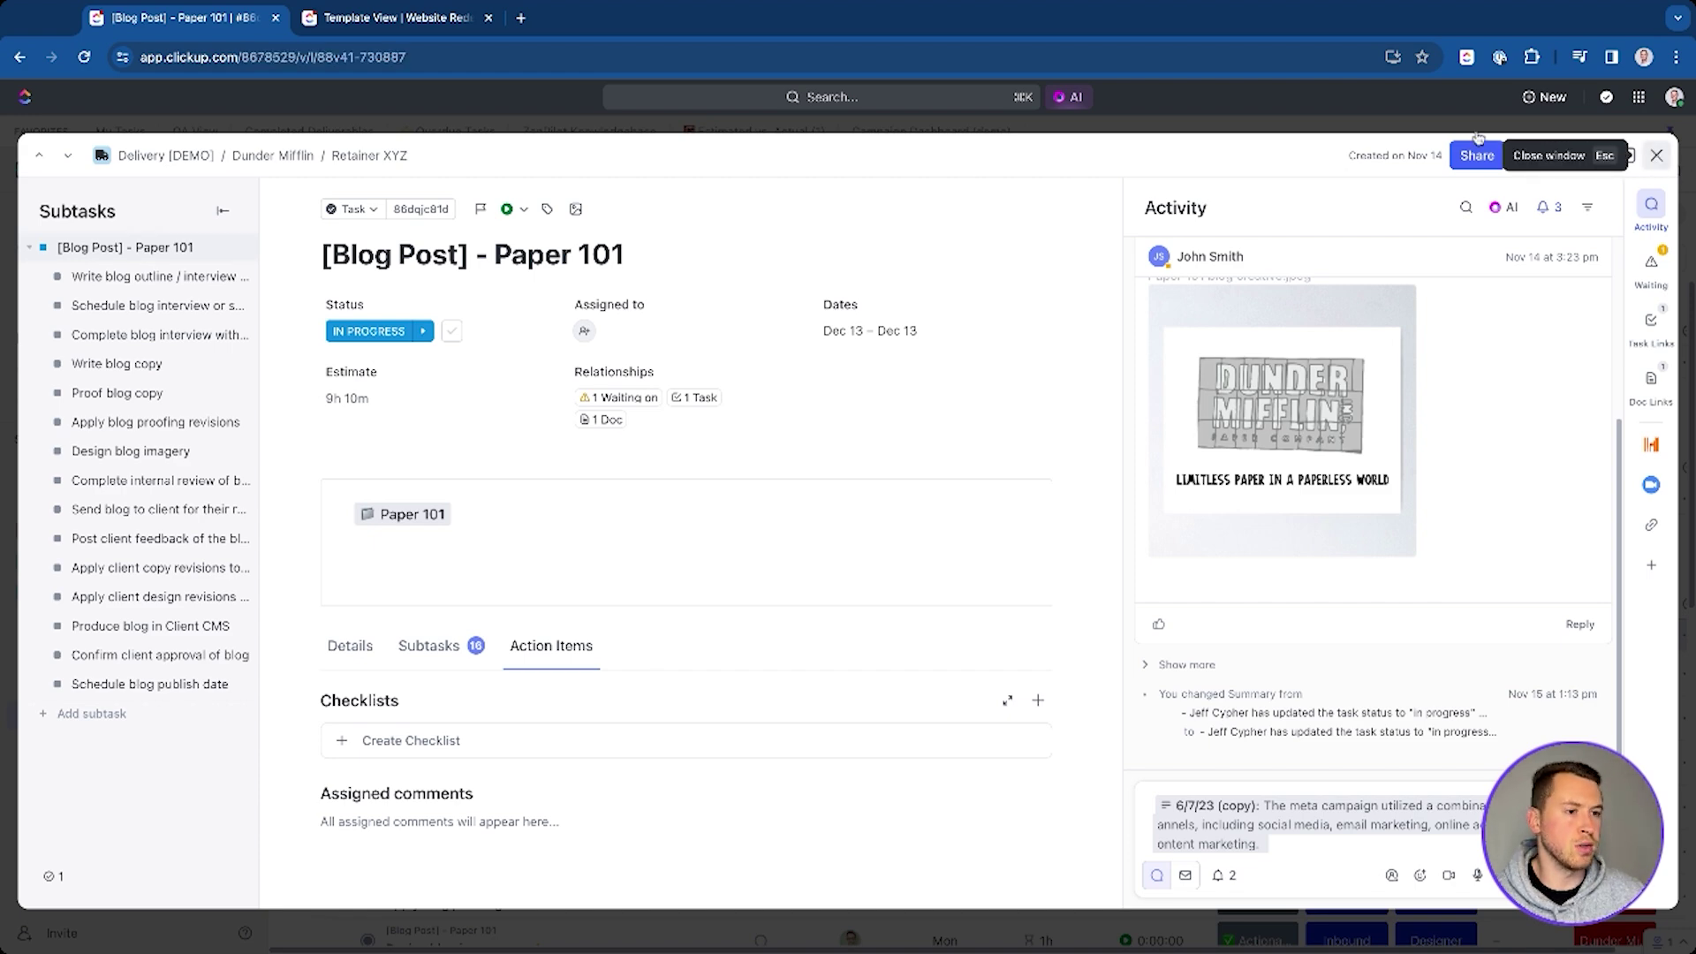
Open the Shared Client List and its options menu
{"action": "left_click", "coordinate": [147, 794]}
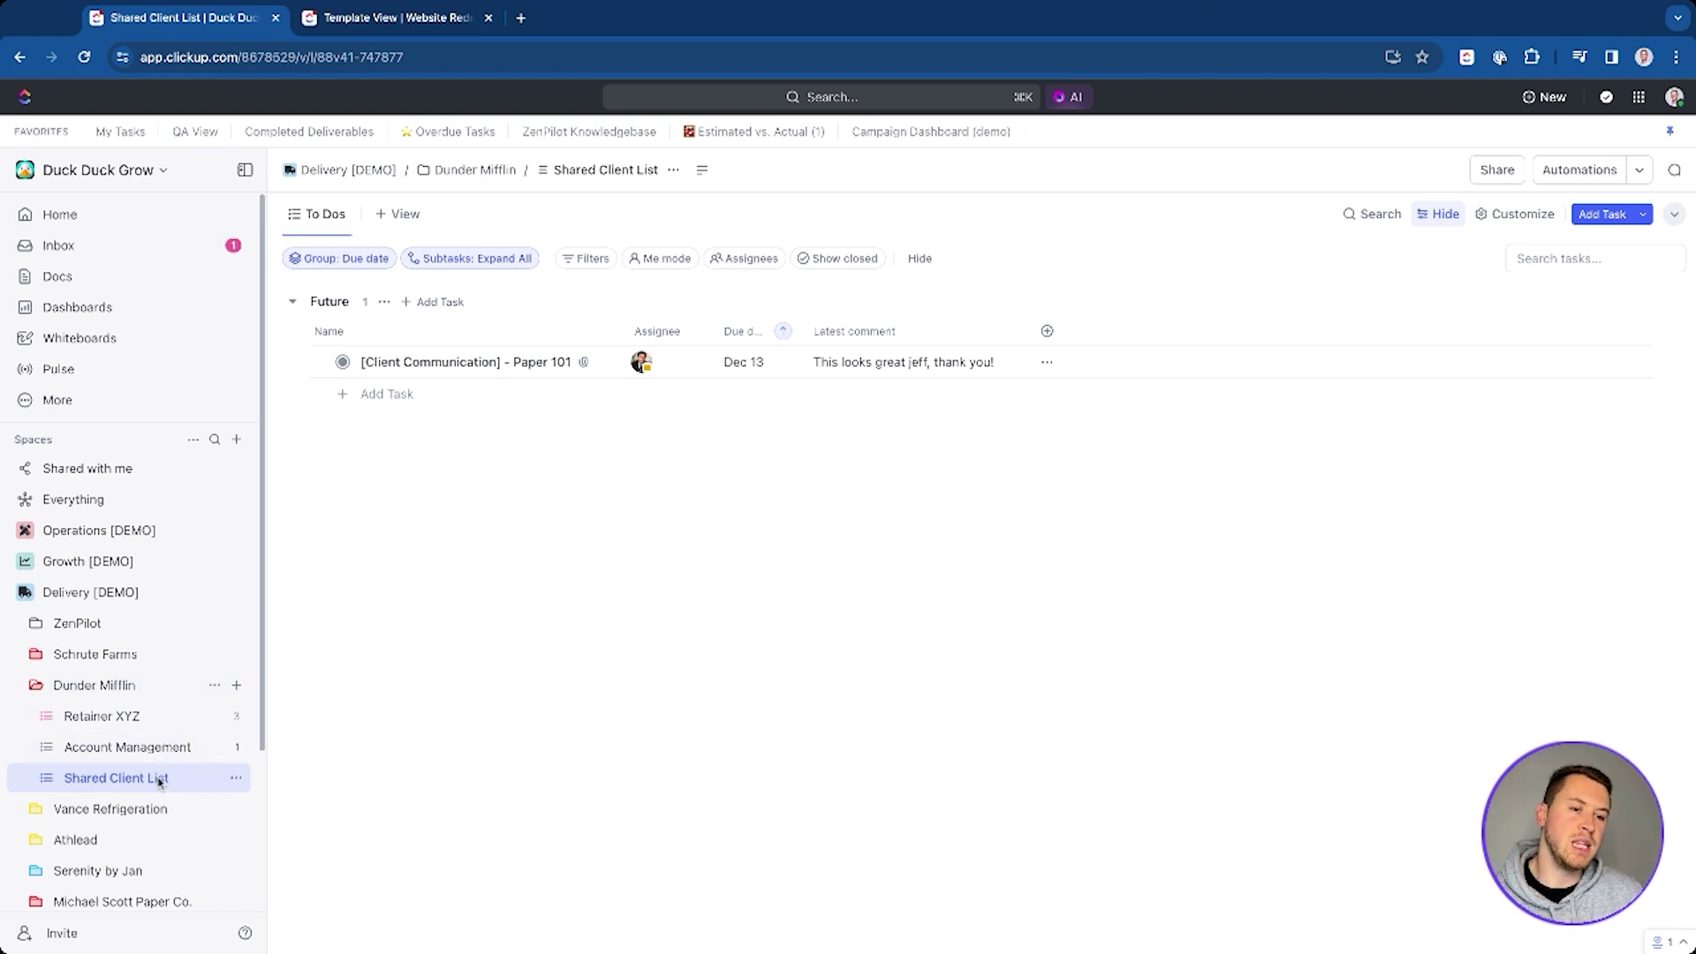
{"action": "left_click", "coordinate": [235, 778]}
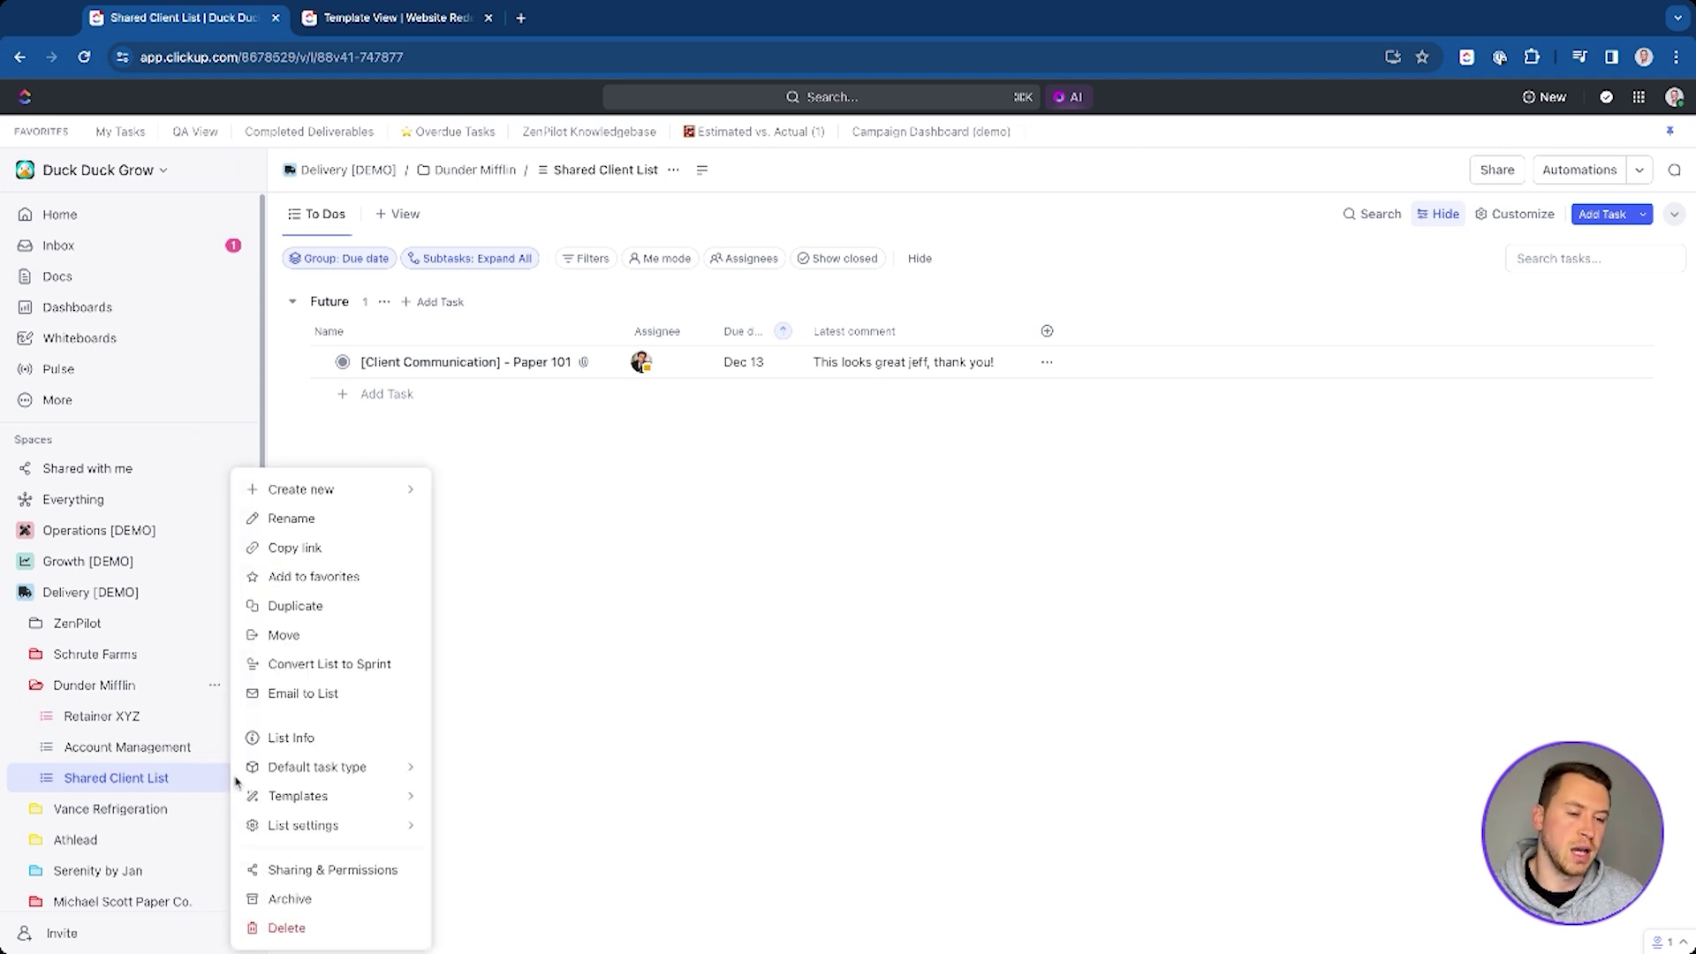
In Shared Client List's sharing settings, review People, keep the invited client at Comment access, and close
{"action": "left_click", "coordinate": [348, 871]}
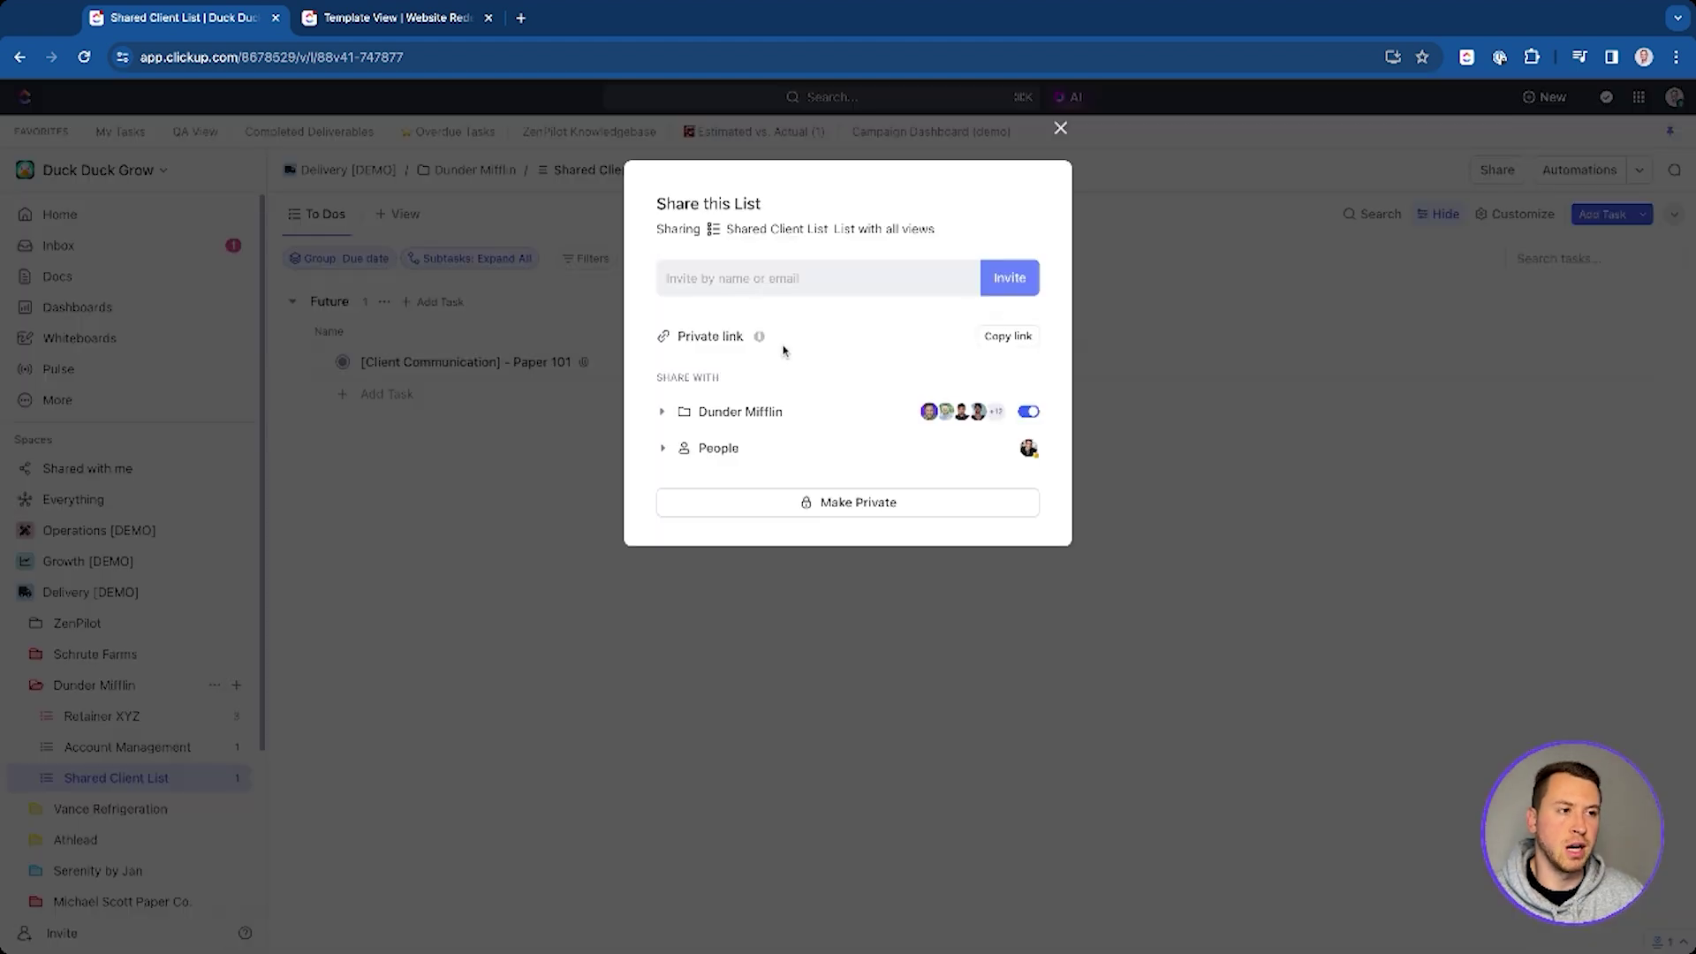
{"action": "left_click", "coordinate": [766, 279]}
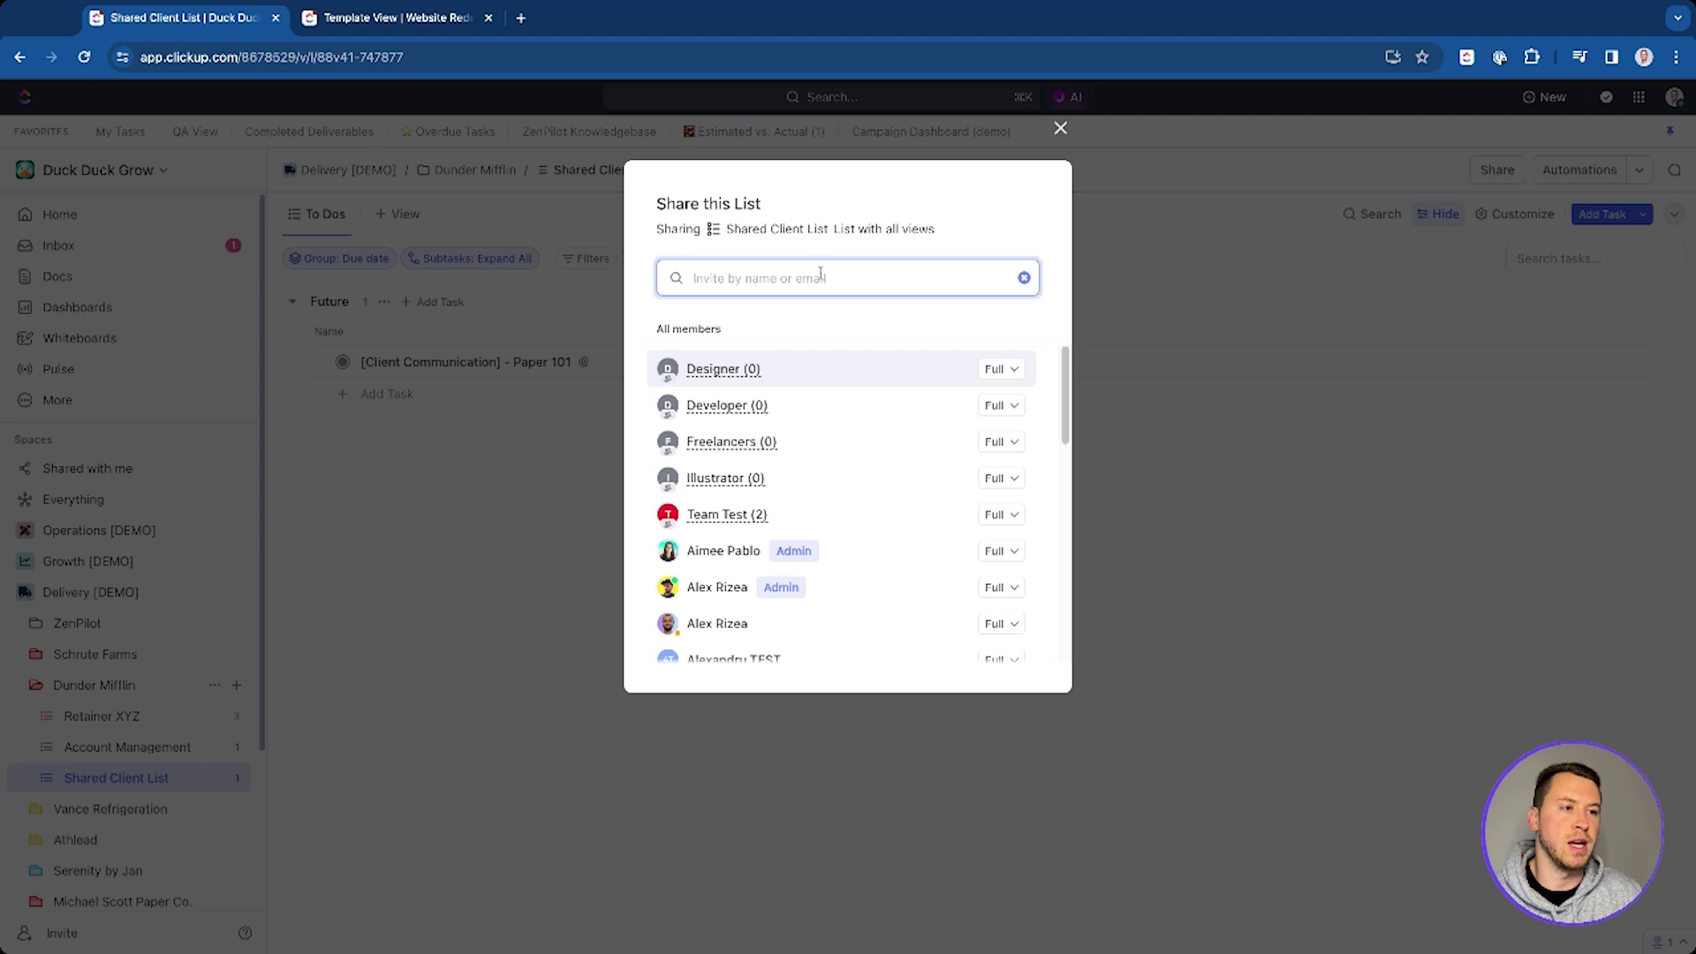
{"action": "left_click", "coordinate": [1024, 277]}
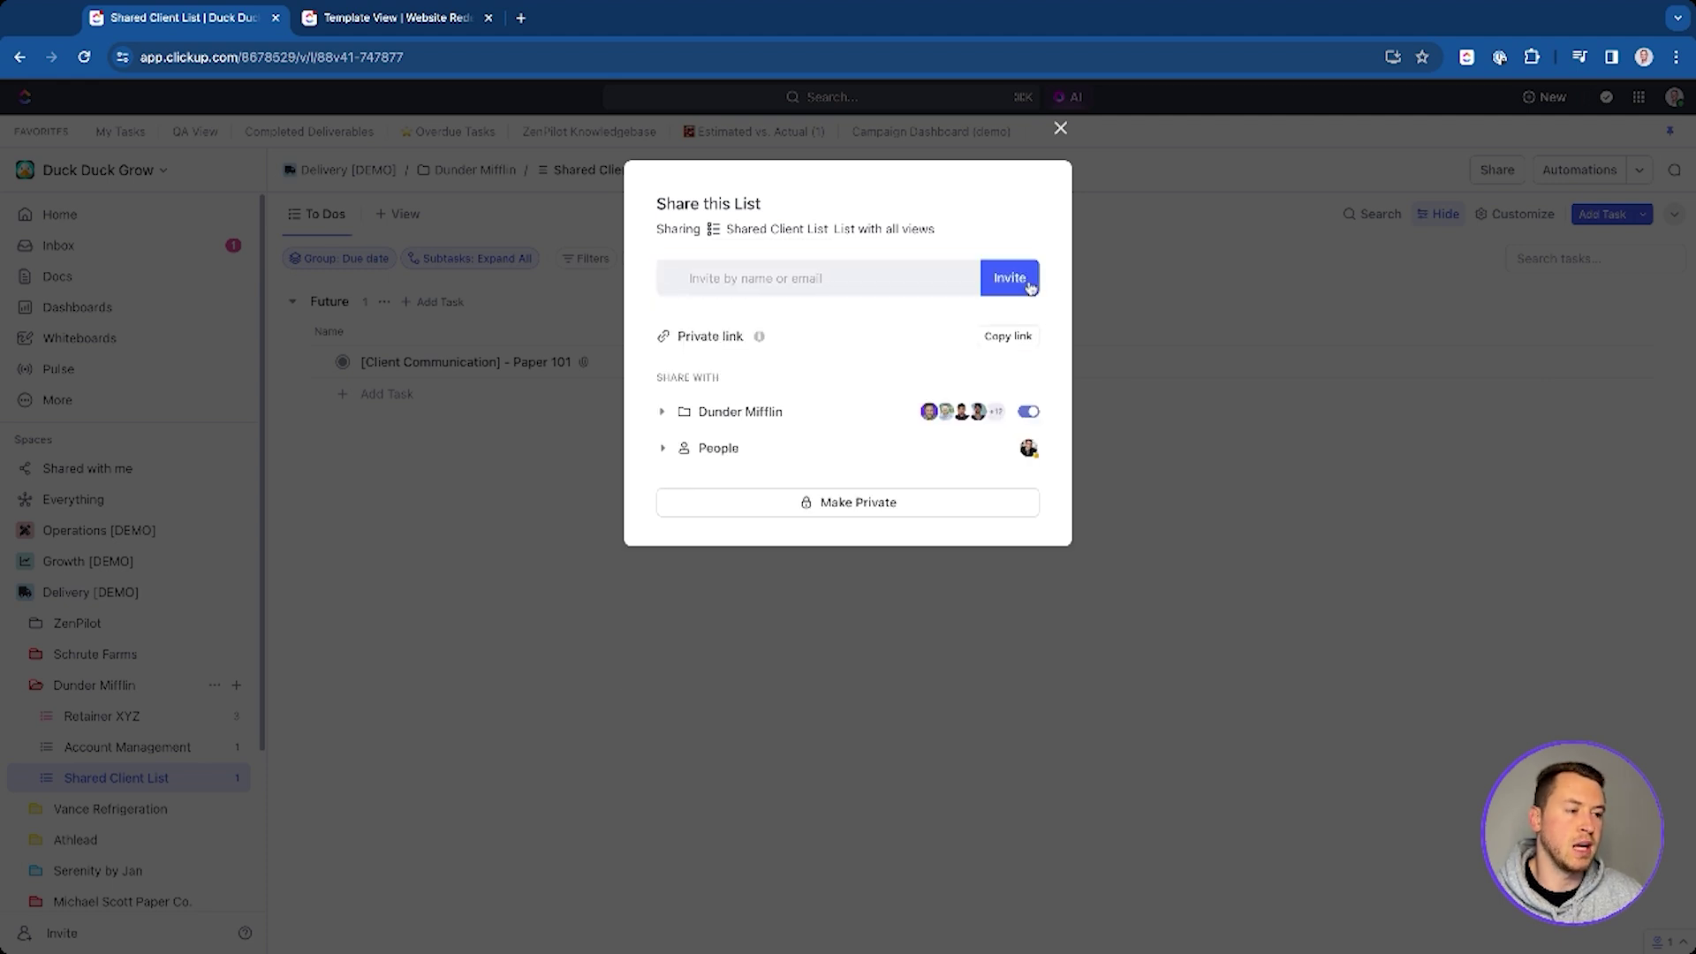
{"action": "left_click", "coordinate": [662, 448]}
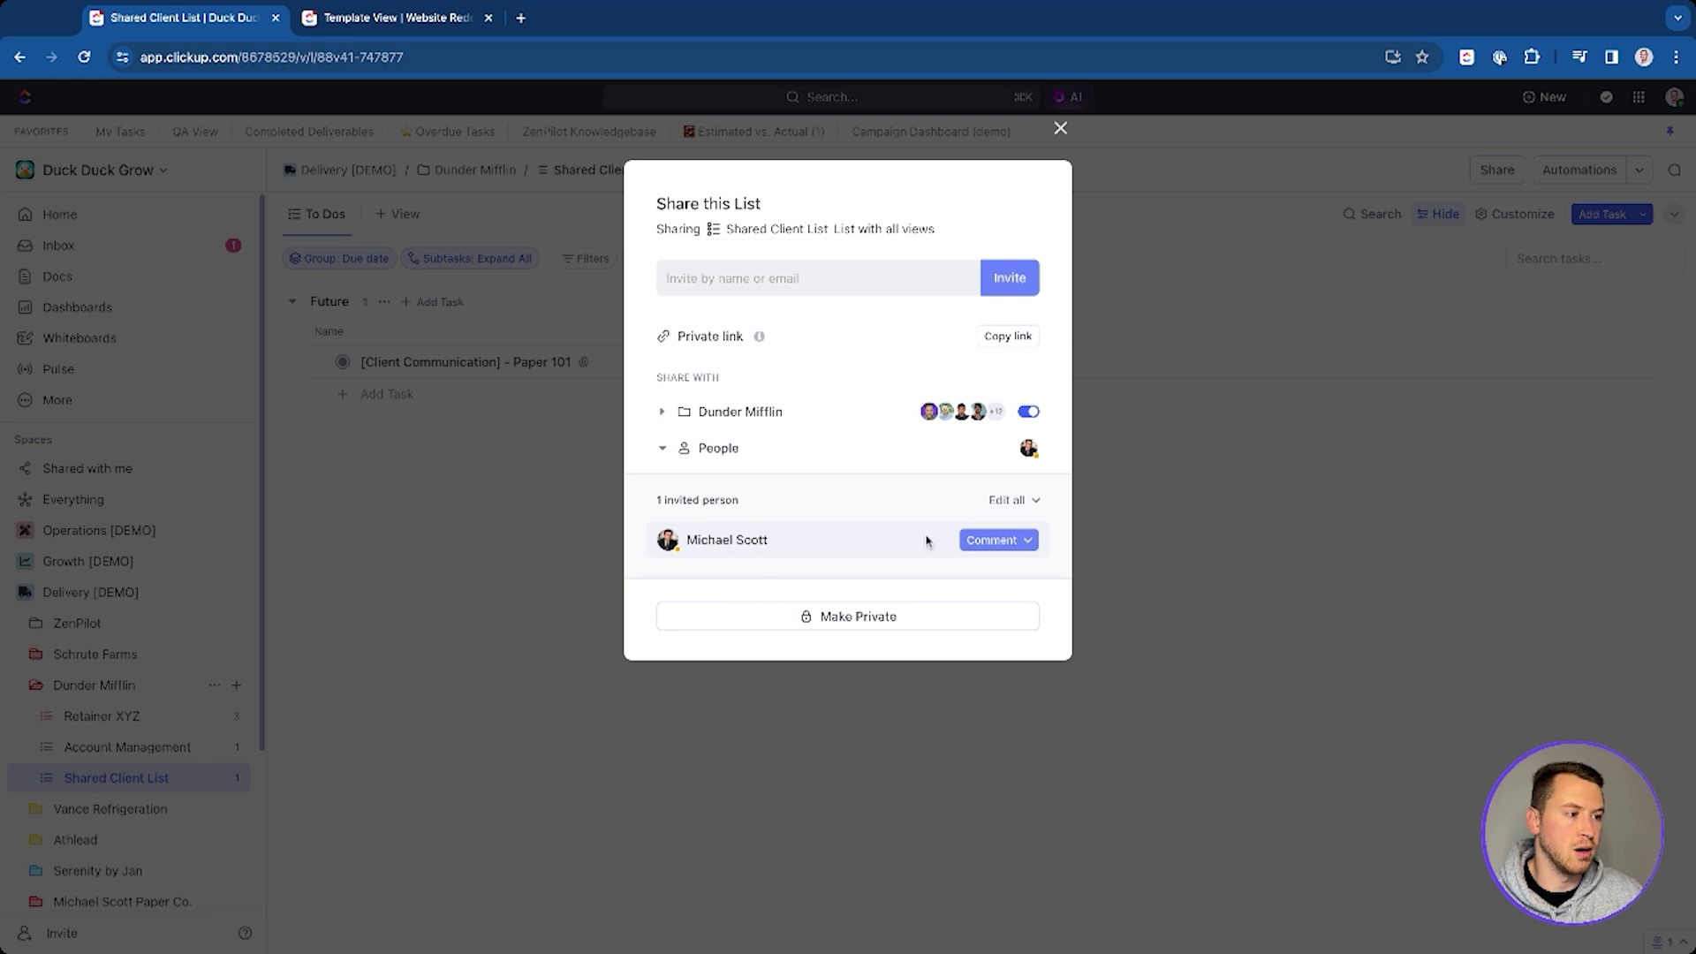
{"action": "left_click", "coordinate": [985, 540]}
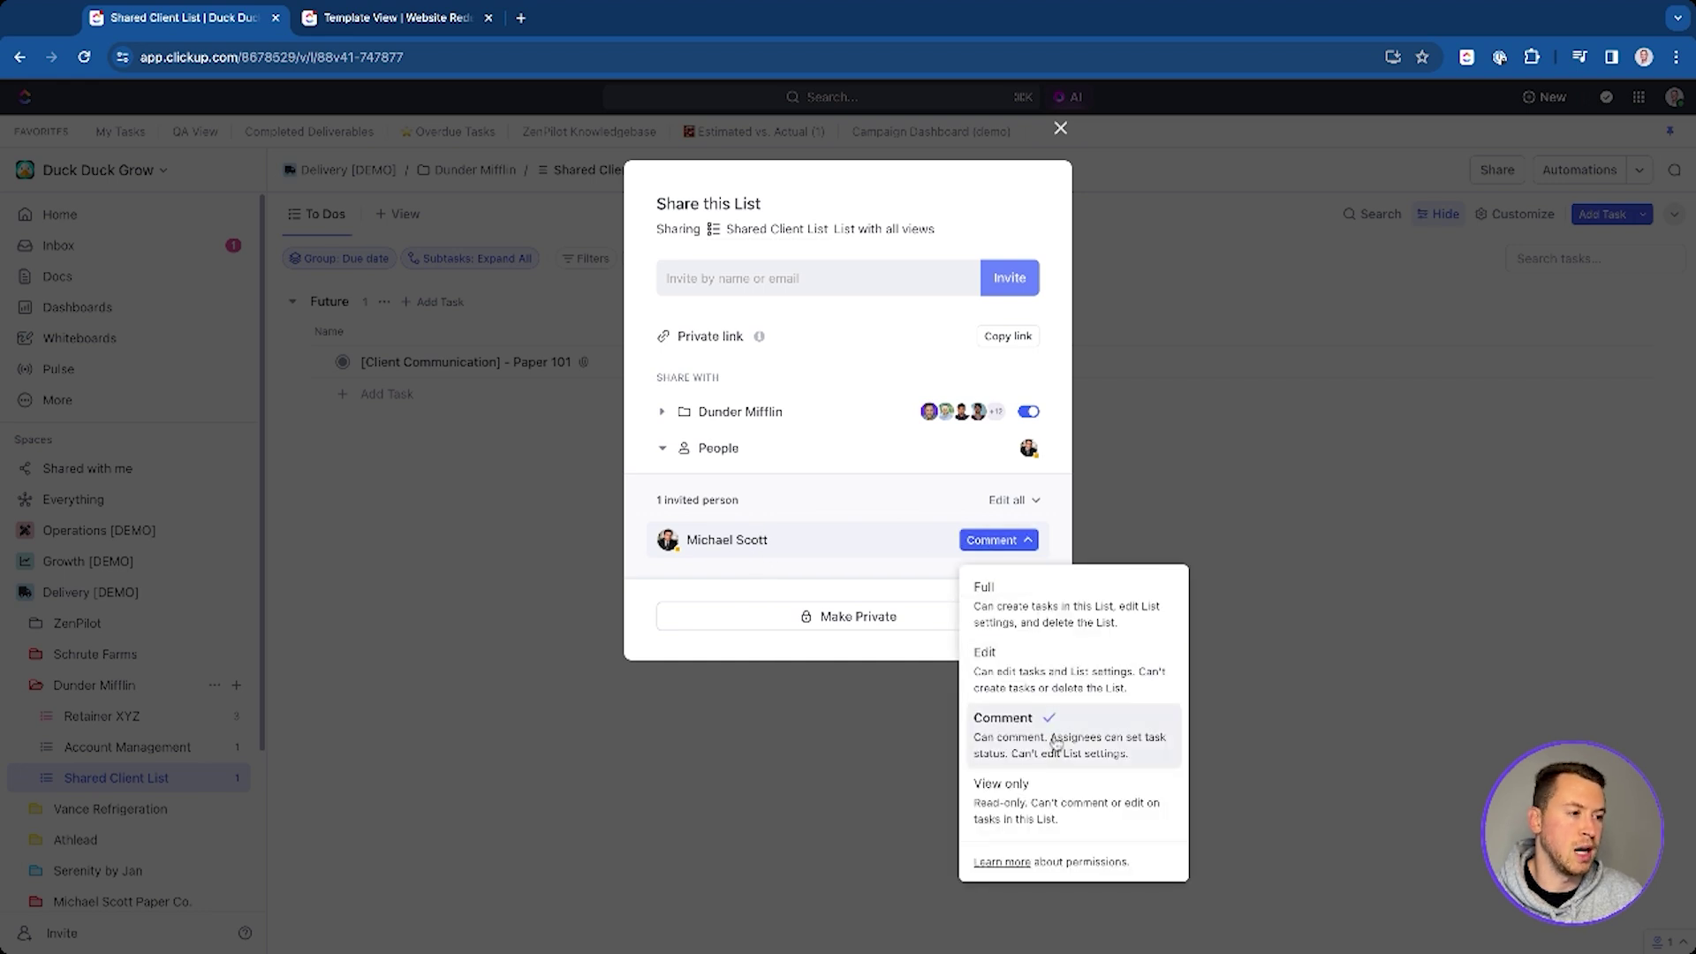
{"action": "left_click", "coordinate": [645, 527]}
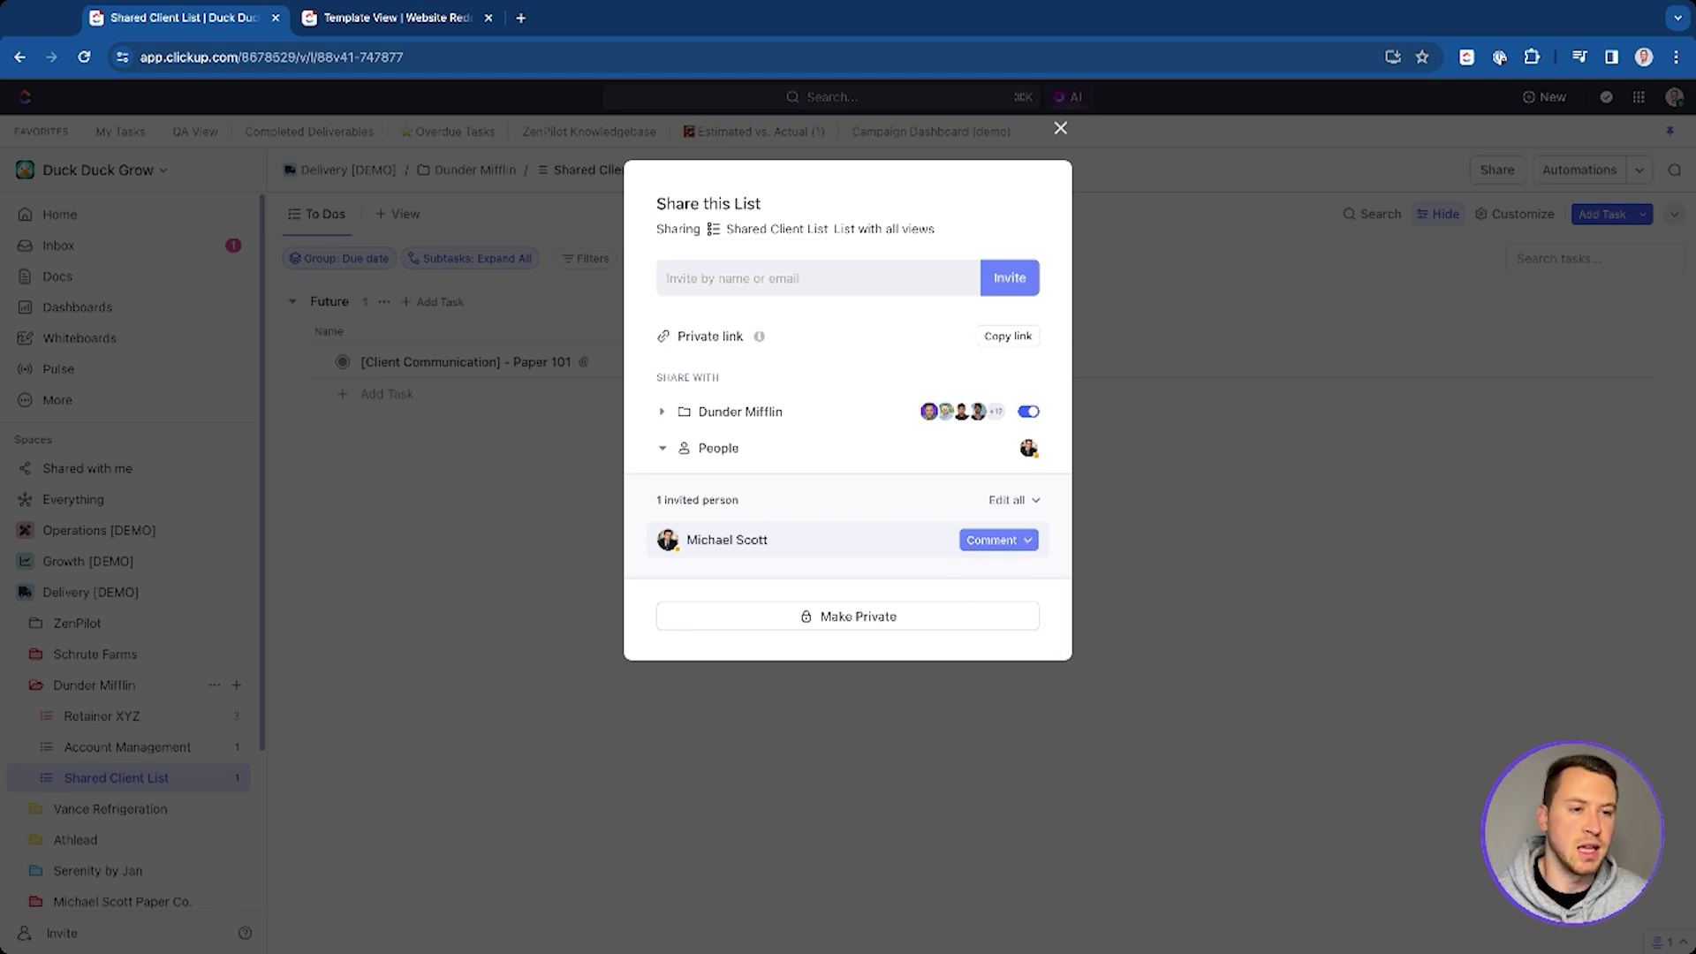
{"action": "left_click", "coordinate": [1060, 129]}
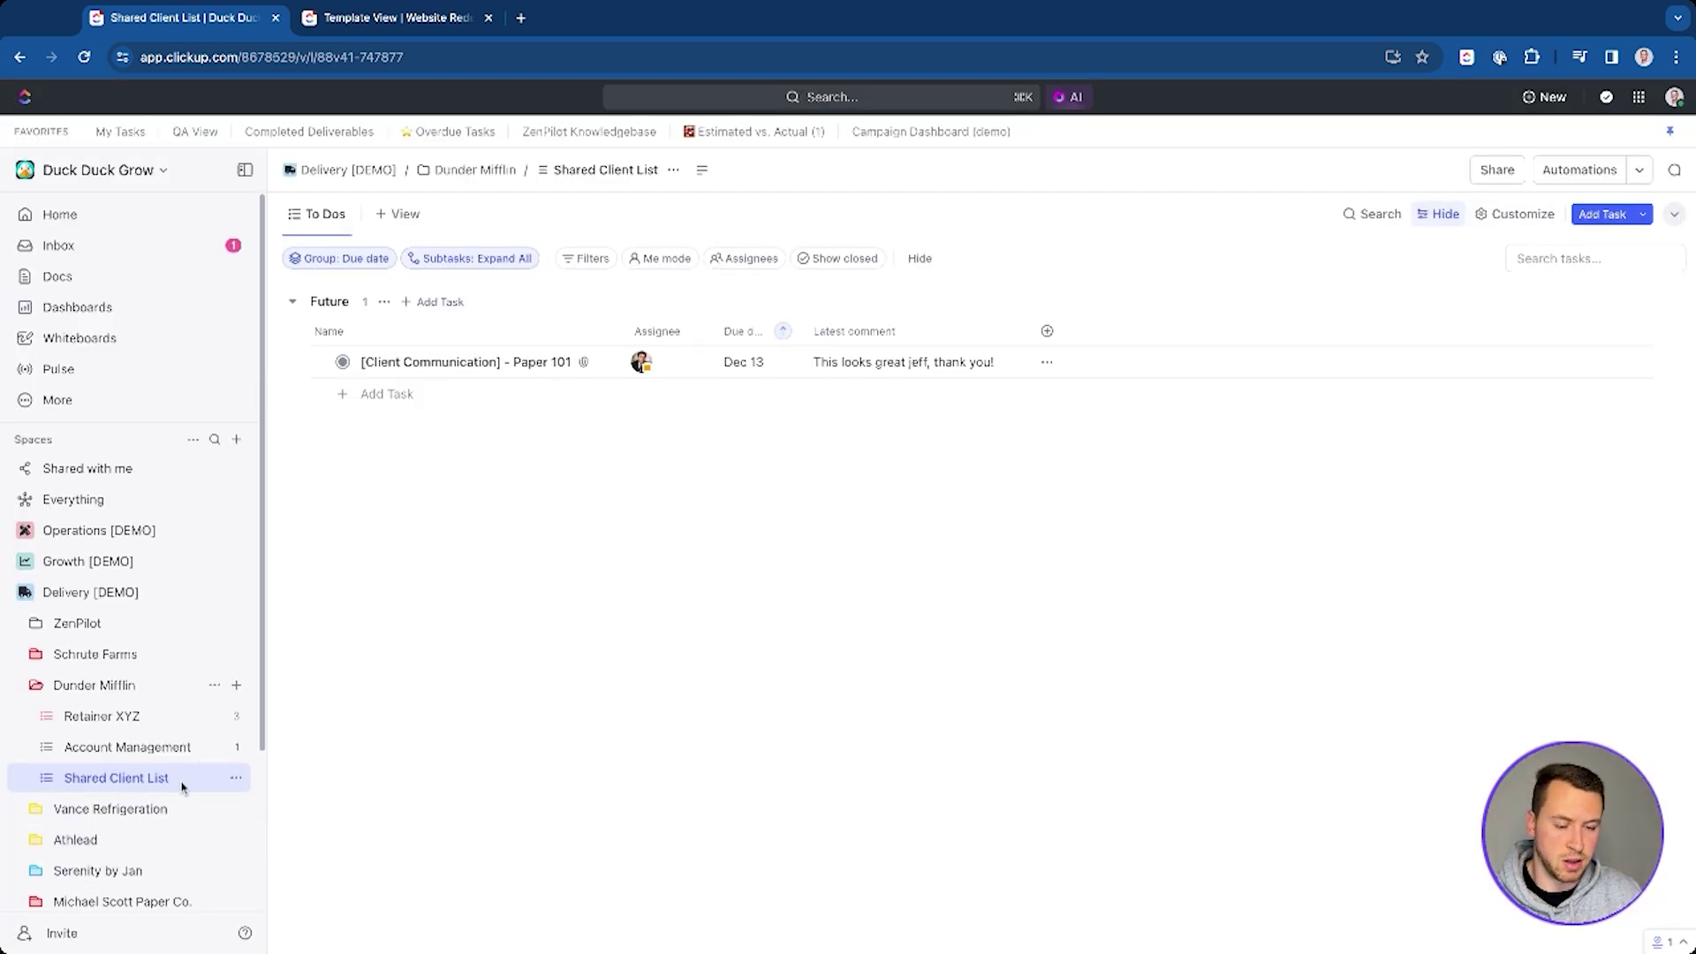
Toggle the Schrute Farms folder, then switch to the Dunder Mifflin folder's Docs view
{"action": "left_click", "coordinate": [36, 654]}
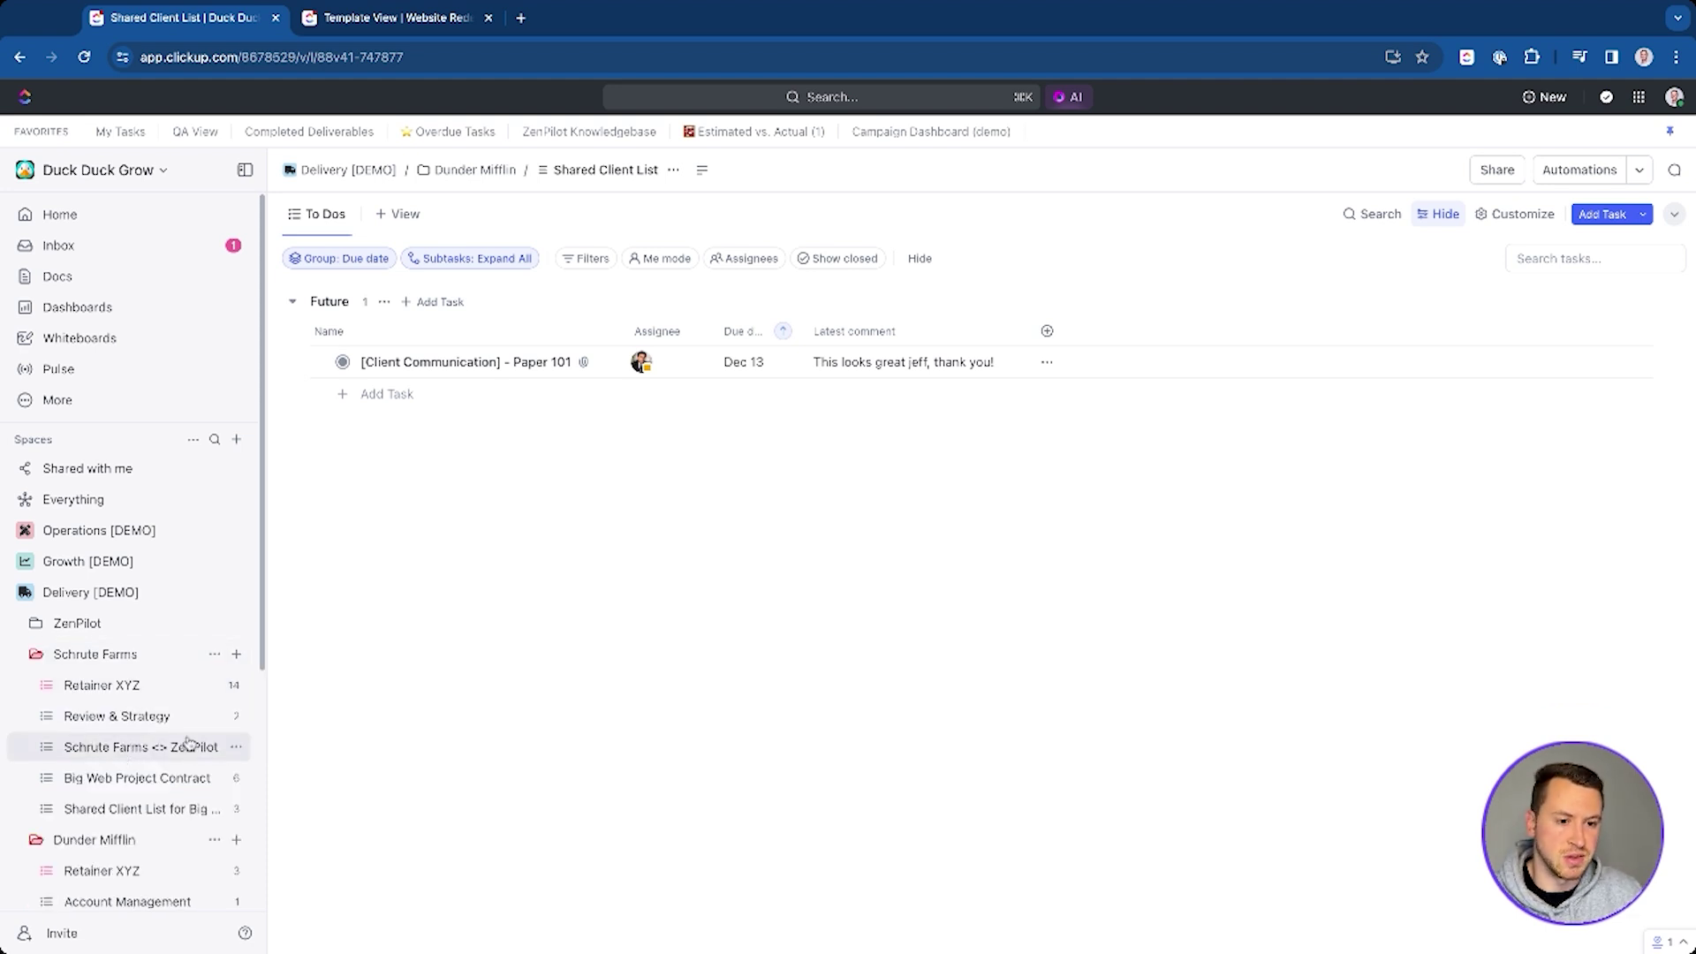
{"action": "left_click", "coordinate": [37, 655]}
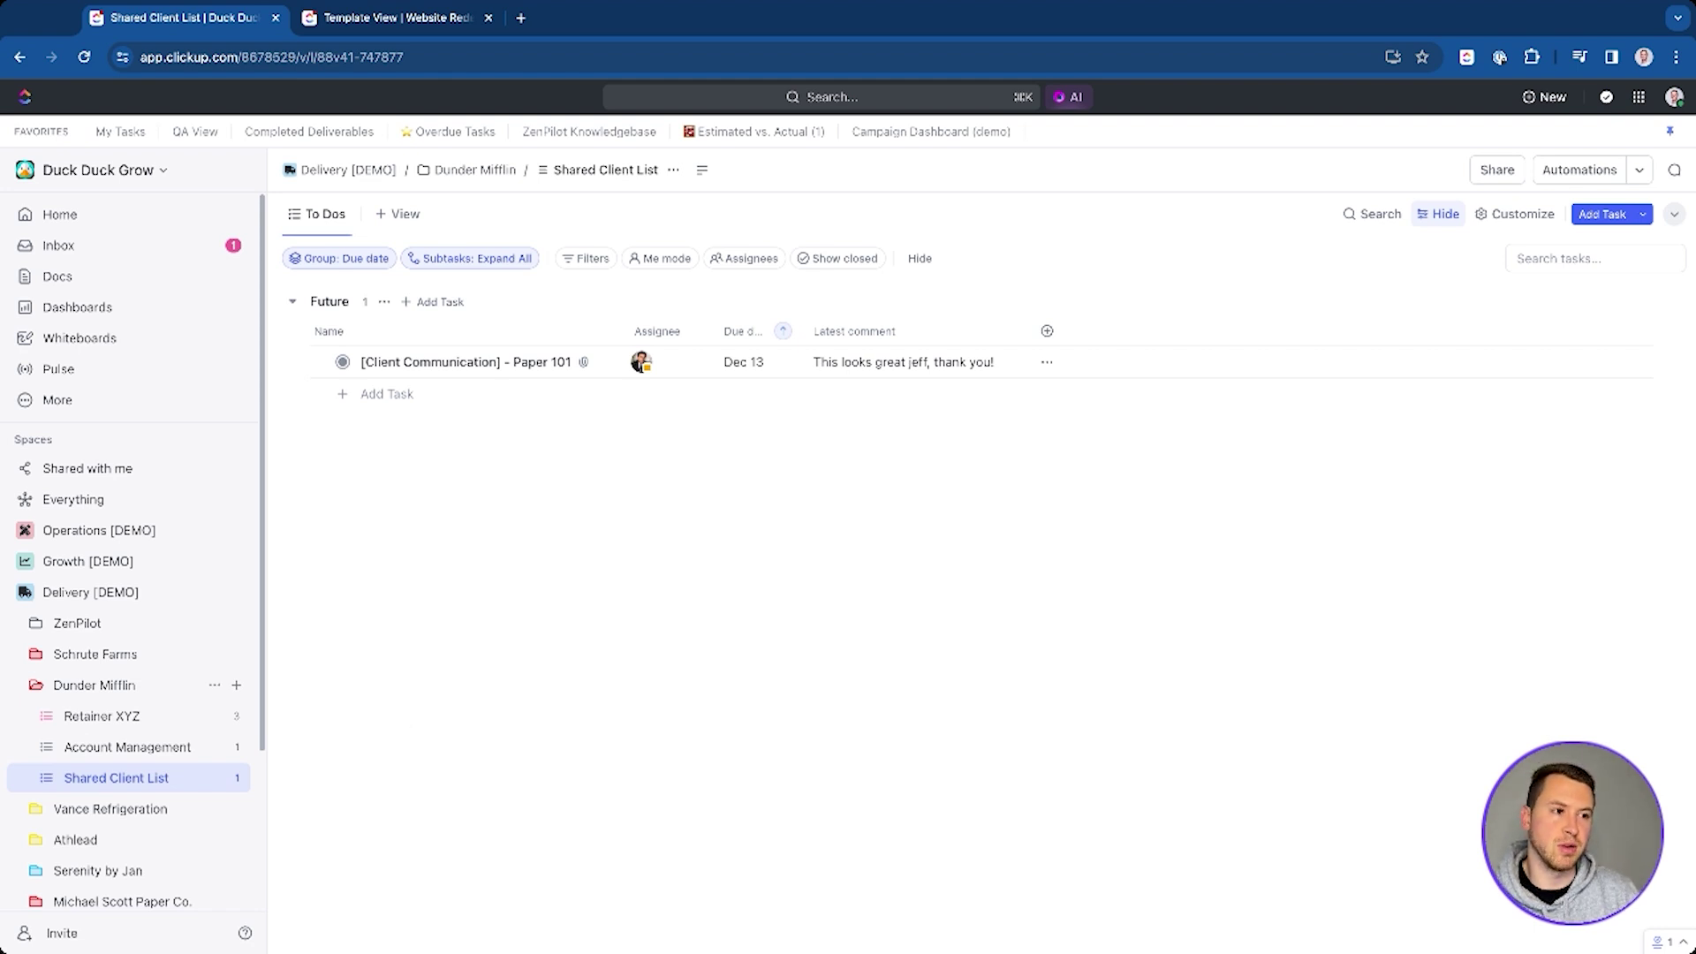
{"action": "left_click", "coordinate": [133, 686]}
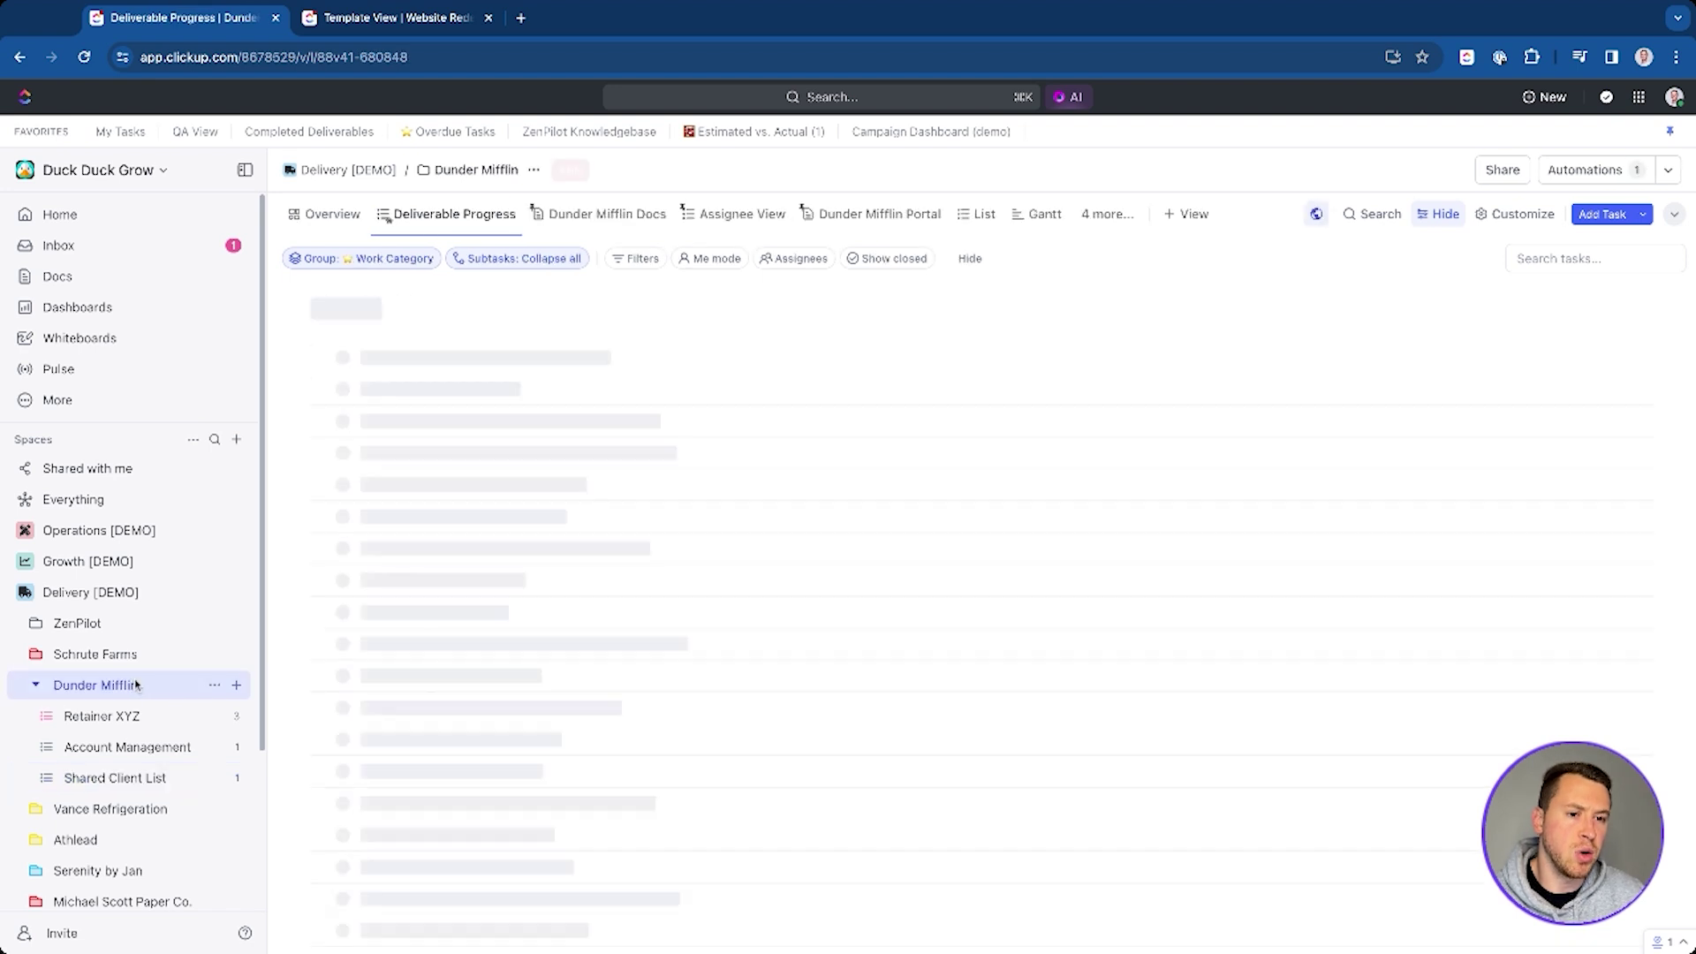
{"action": "left_click", "coordinate": [621, 214]}
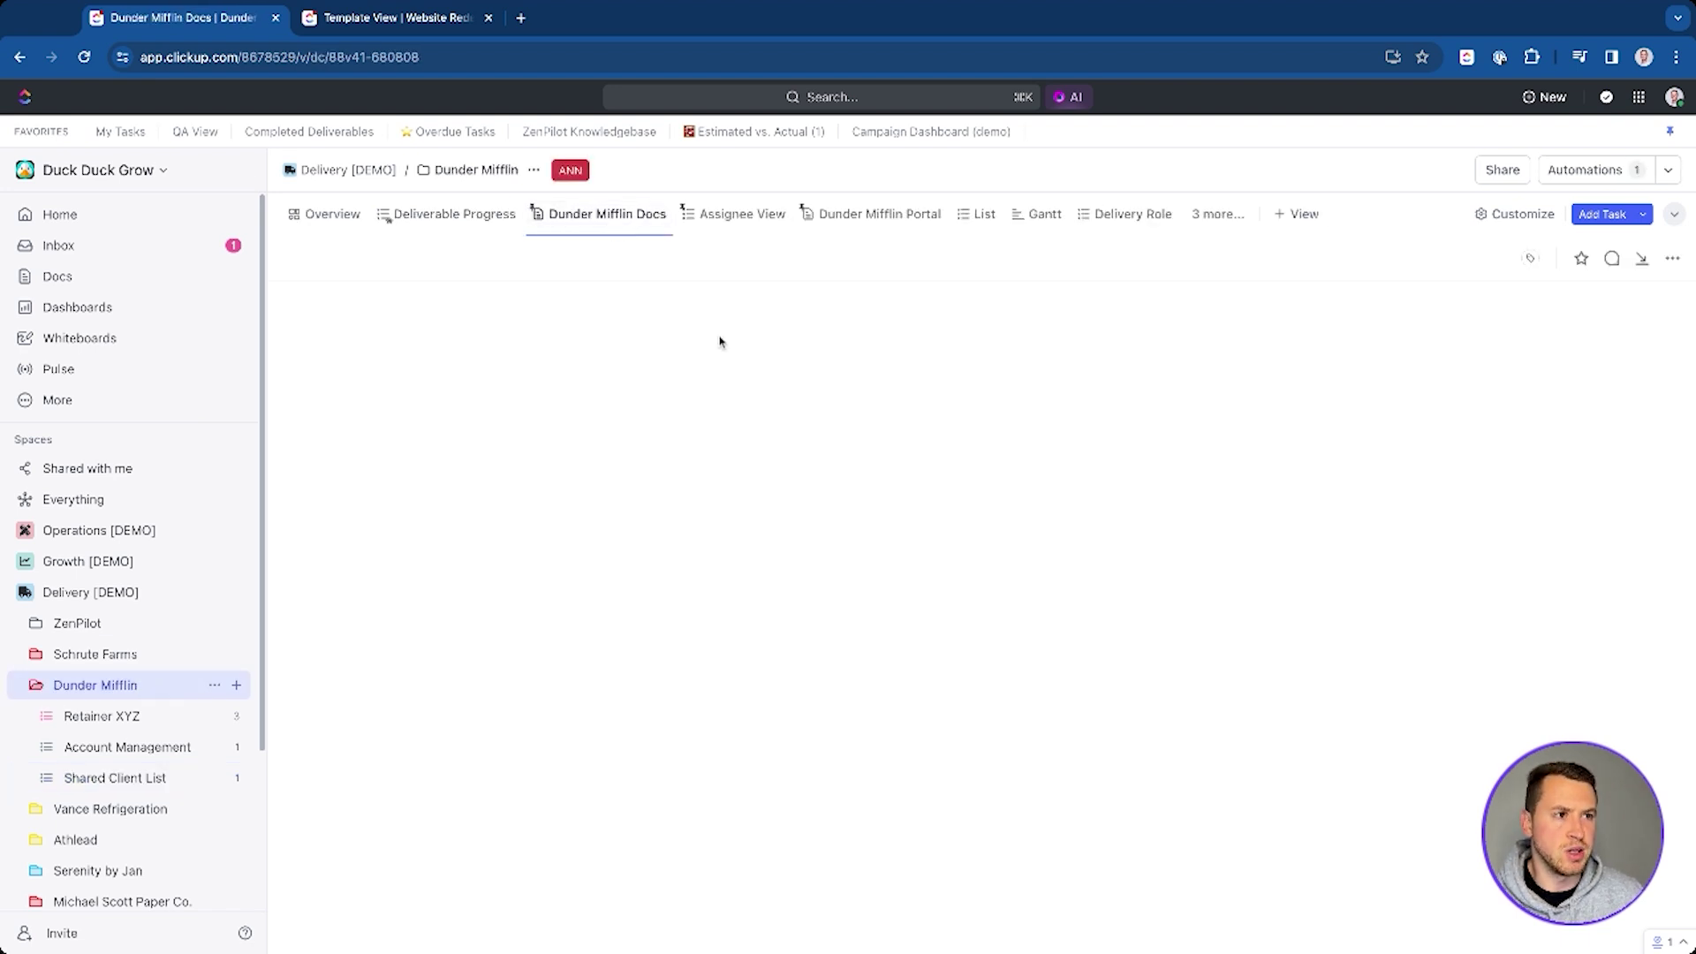
Open the Dunder Mifflin Portal doc and scroll through its contents
{"action": "left_click", "coordinate": [862, 221]}
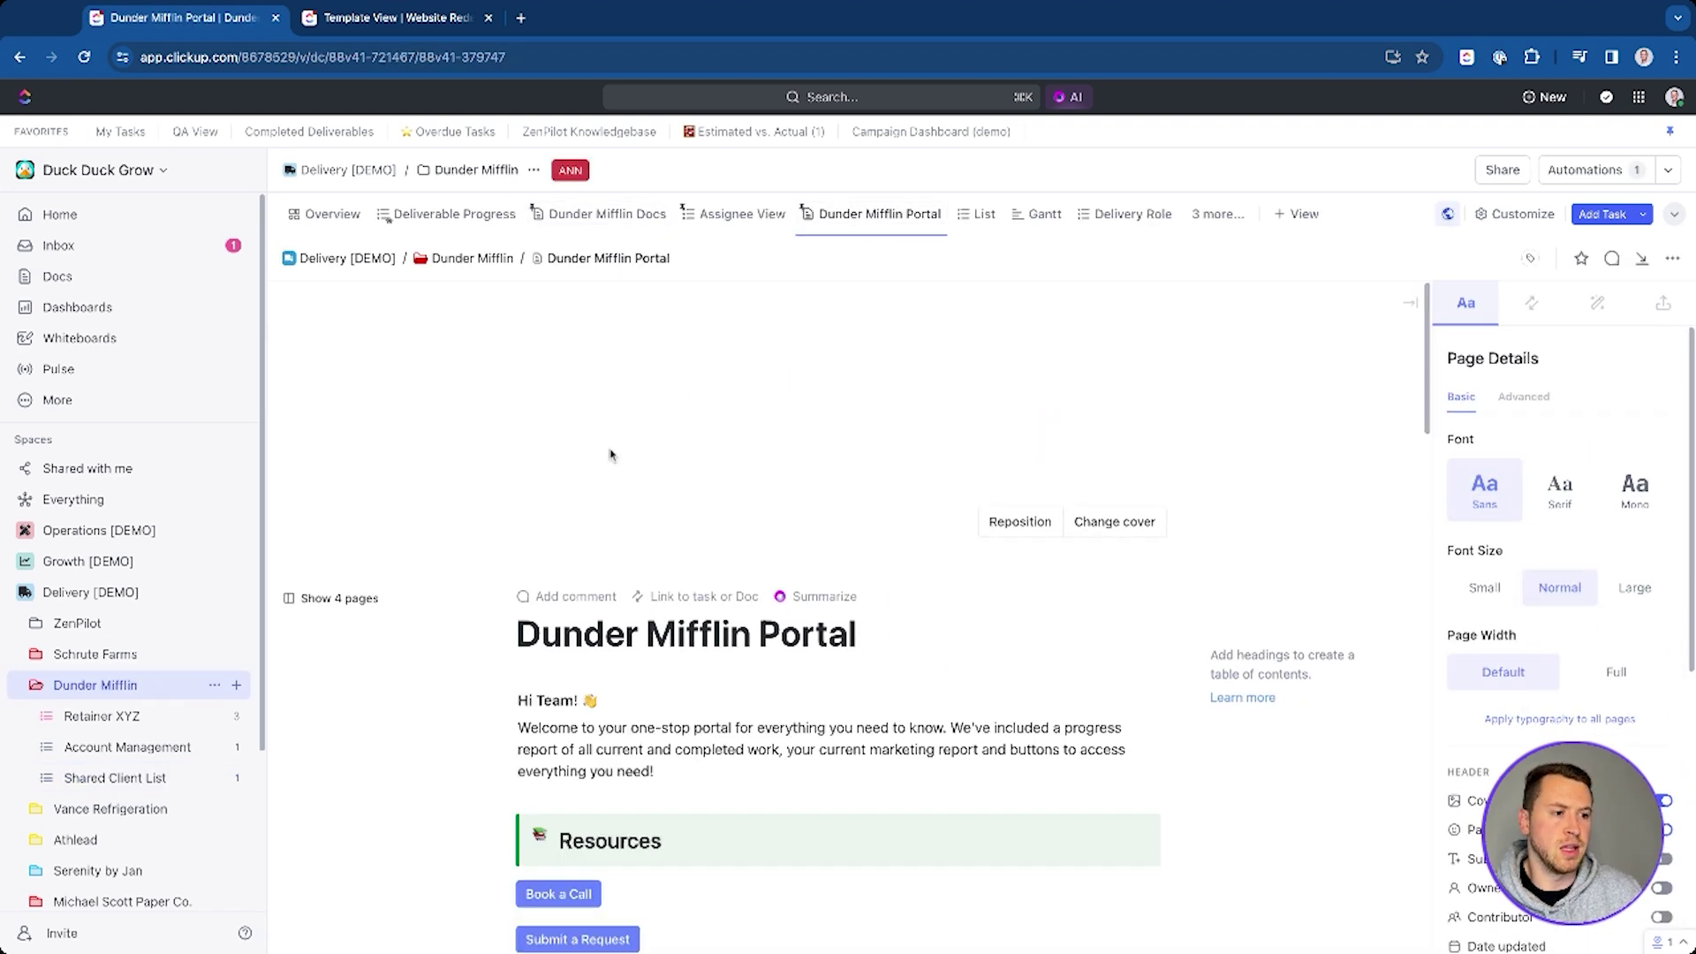
{"action": "scroll", "coordinate": [903, 611], "scroll_direction": "down", "scroll_amount": 3}
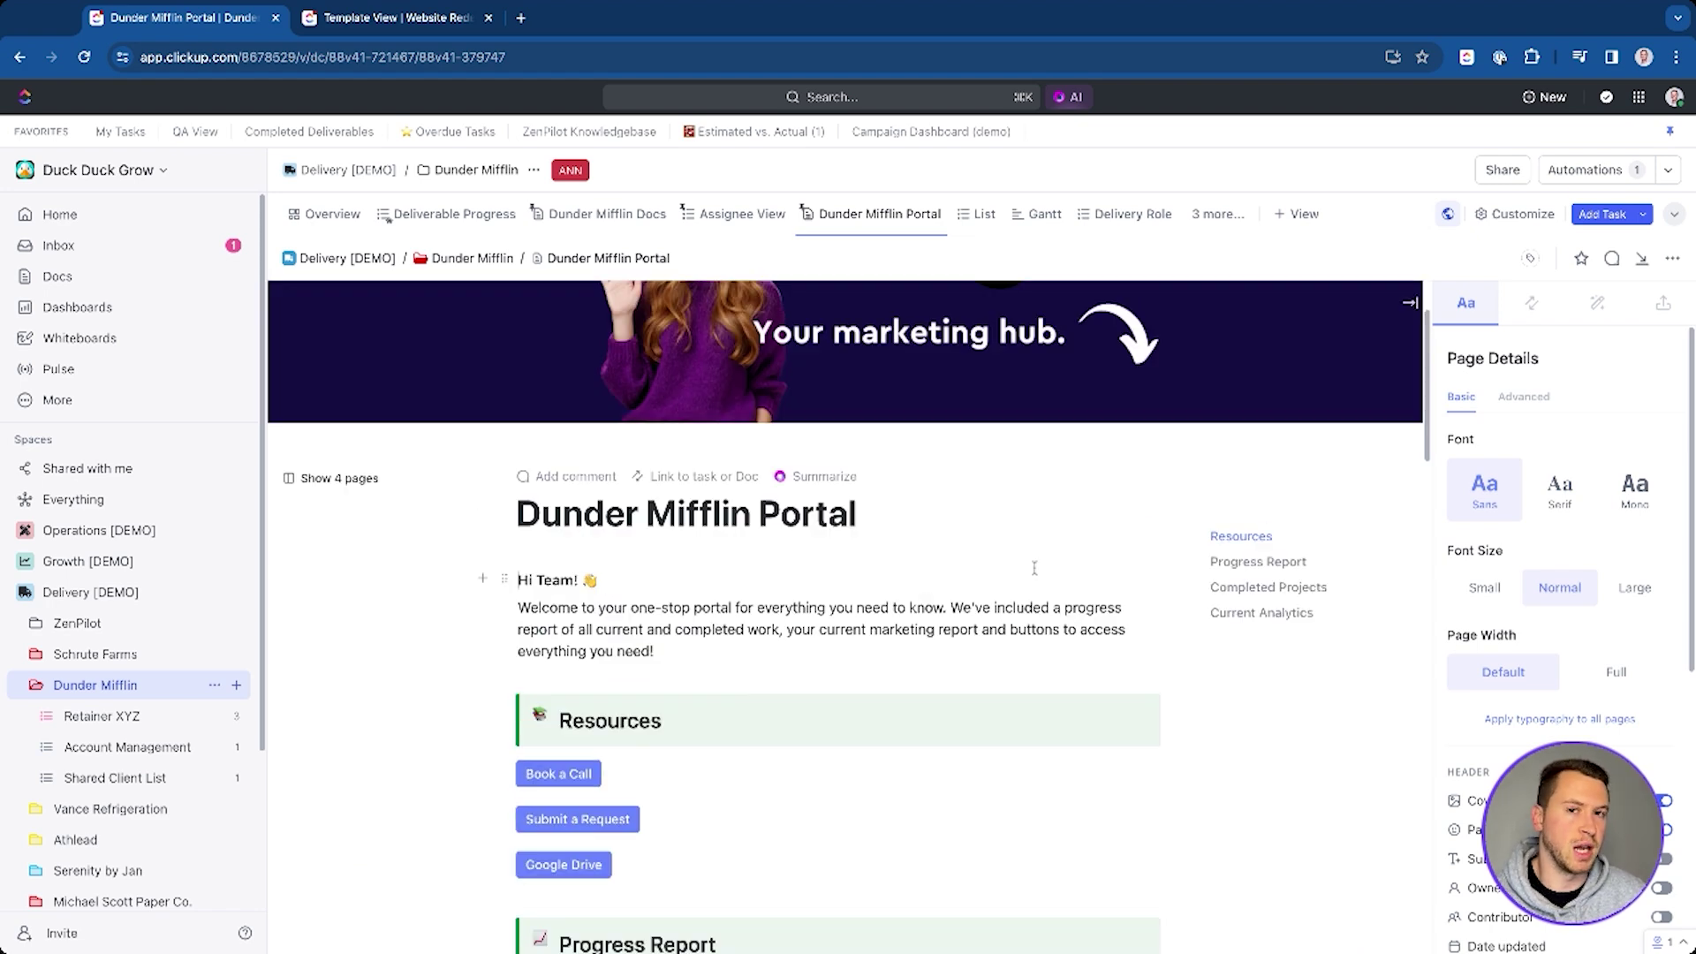
{"action": "scroll", "coordinate": [1003, 609], "scroll_direction": "up", "scroll_amount": 1}
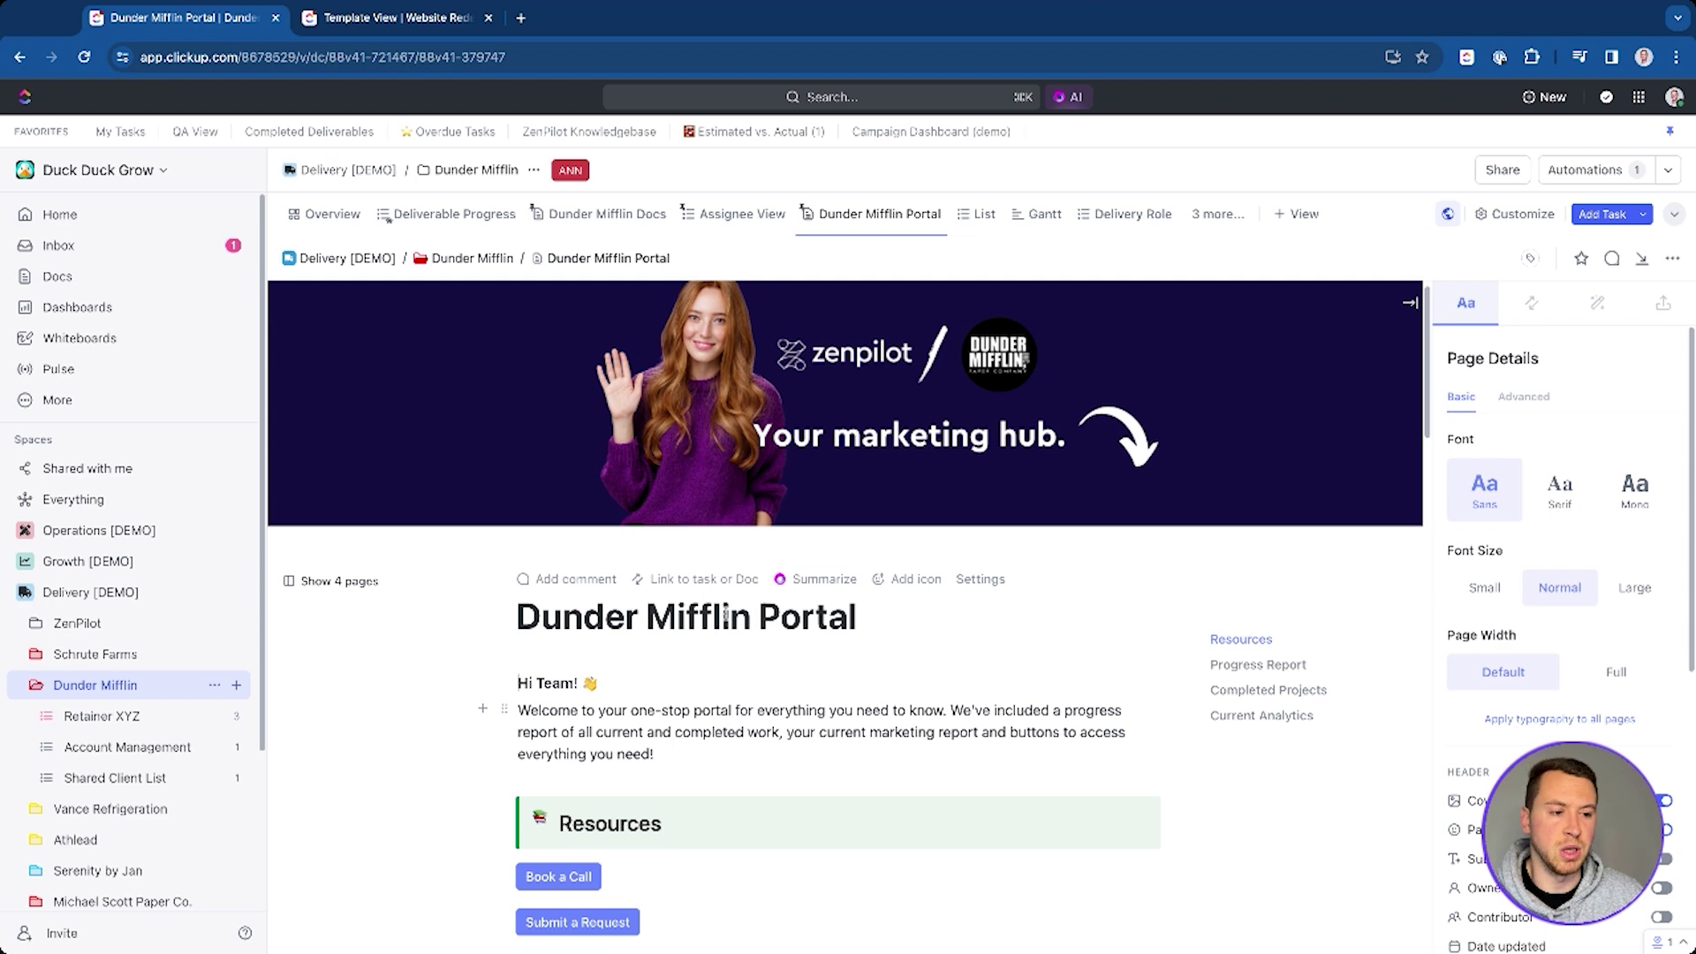
Go to the Retainer XYZ list and select the overdue Case Study task
{"action": "left_click", "coordinate": [155, 750]}
{"action": "left_click", "coordinate": [150, 779]}
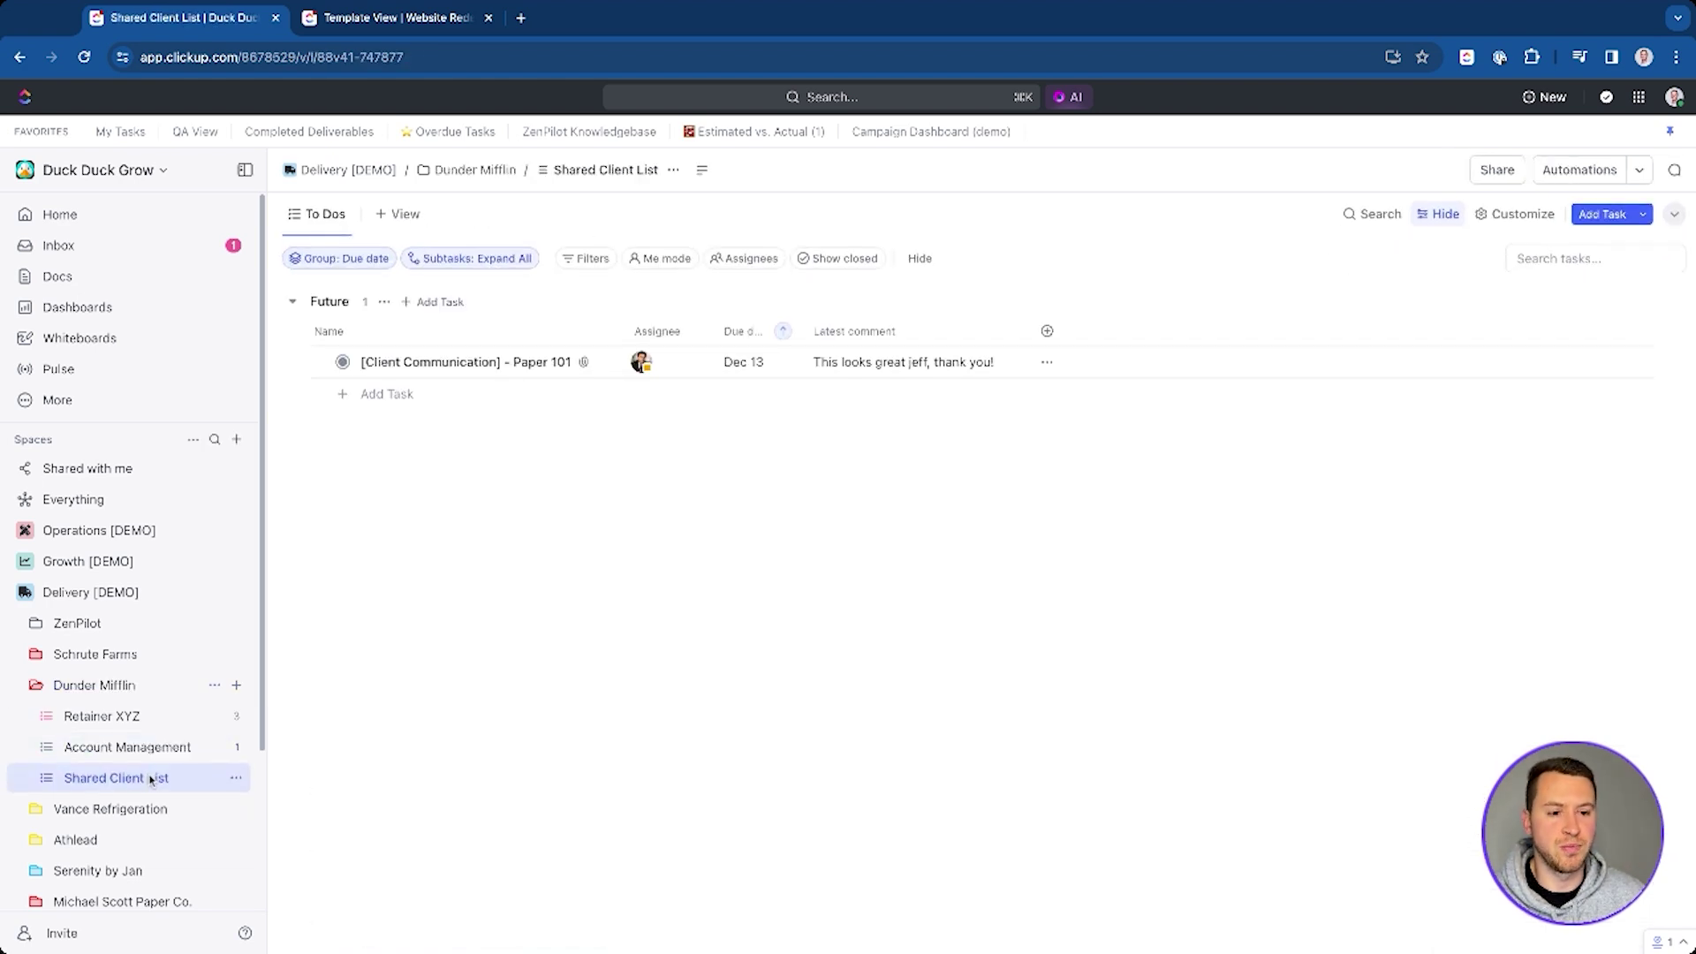
{"action": "left_click", "coordinate": [177, 727]}
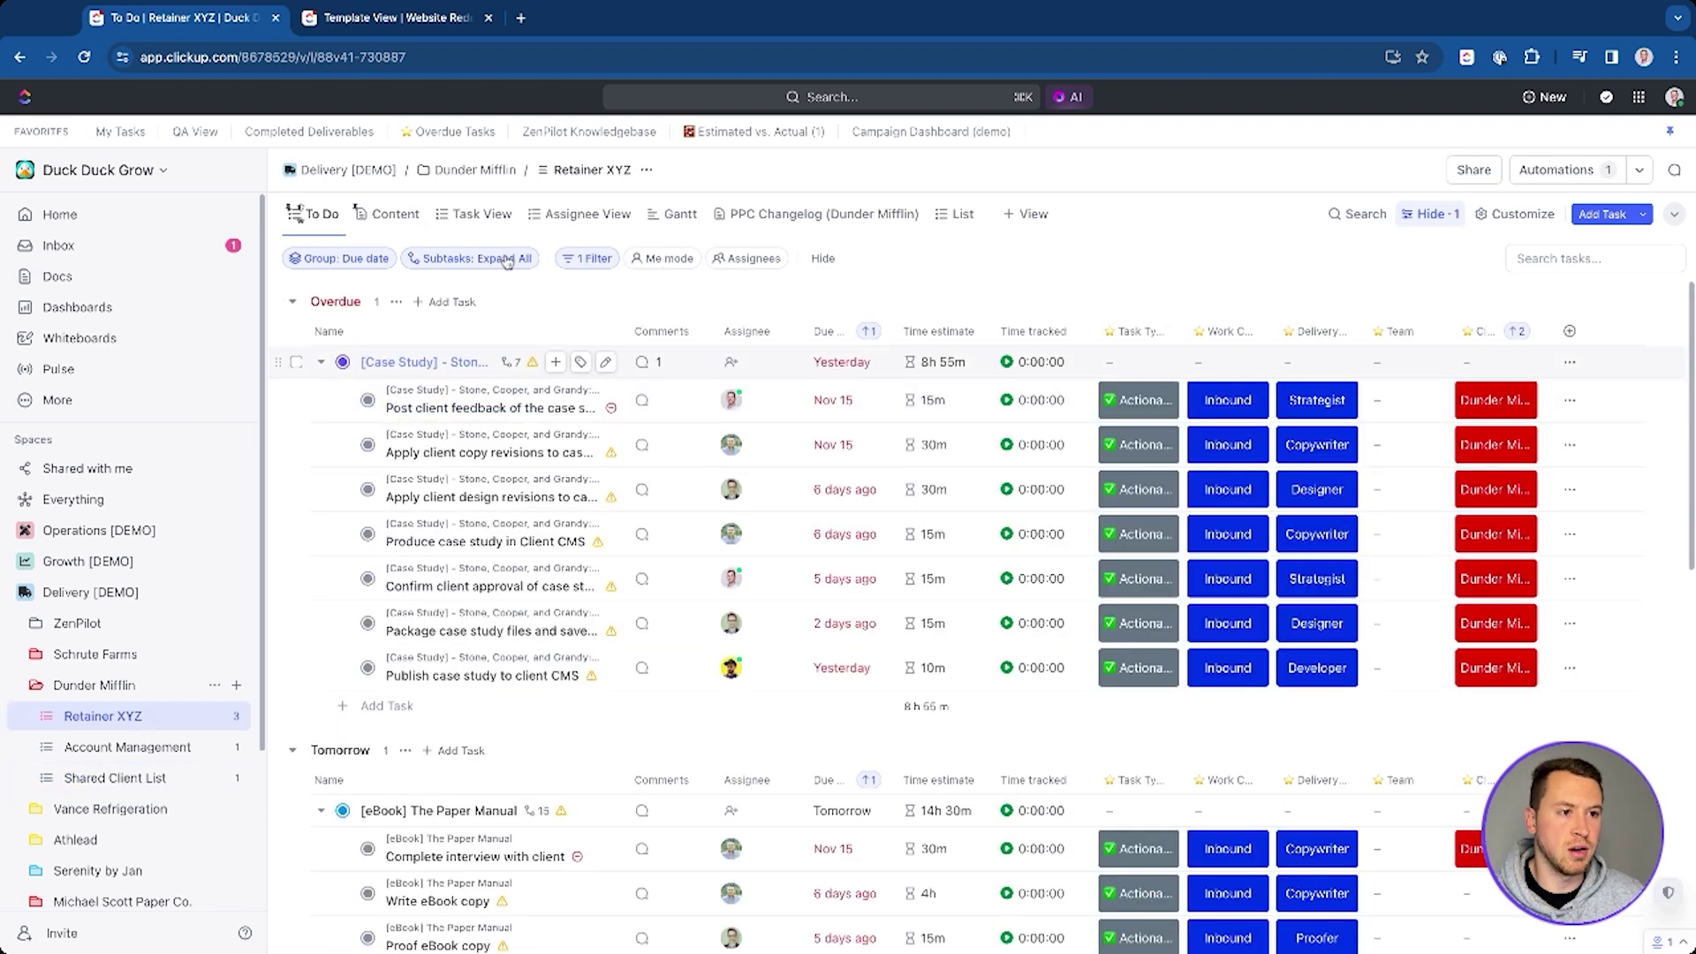
{"action": "left_click", "coordinate": [297, 364]}
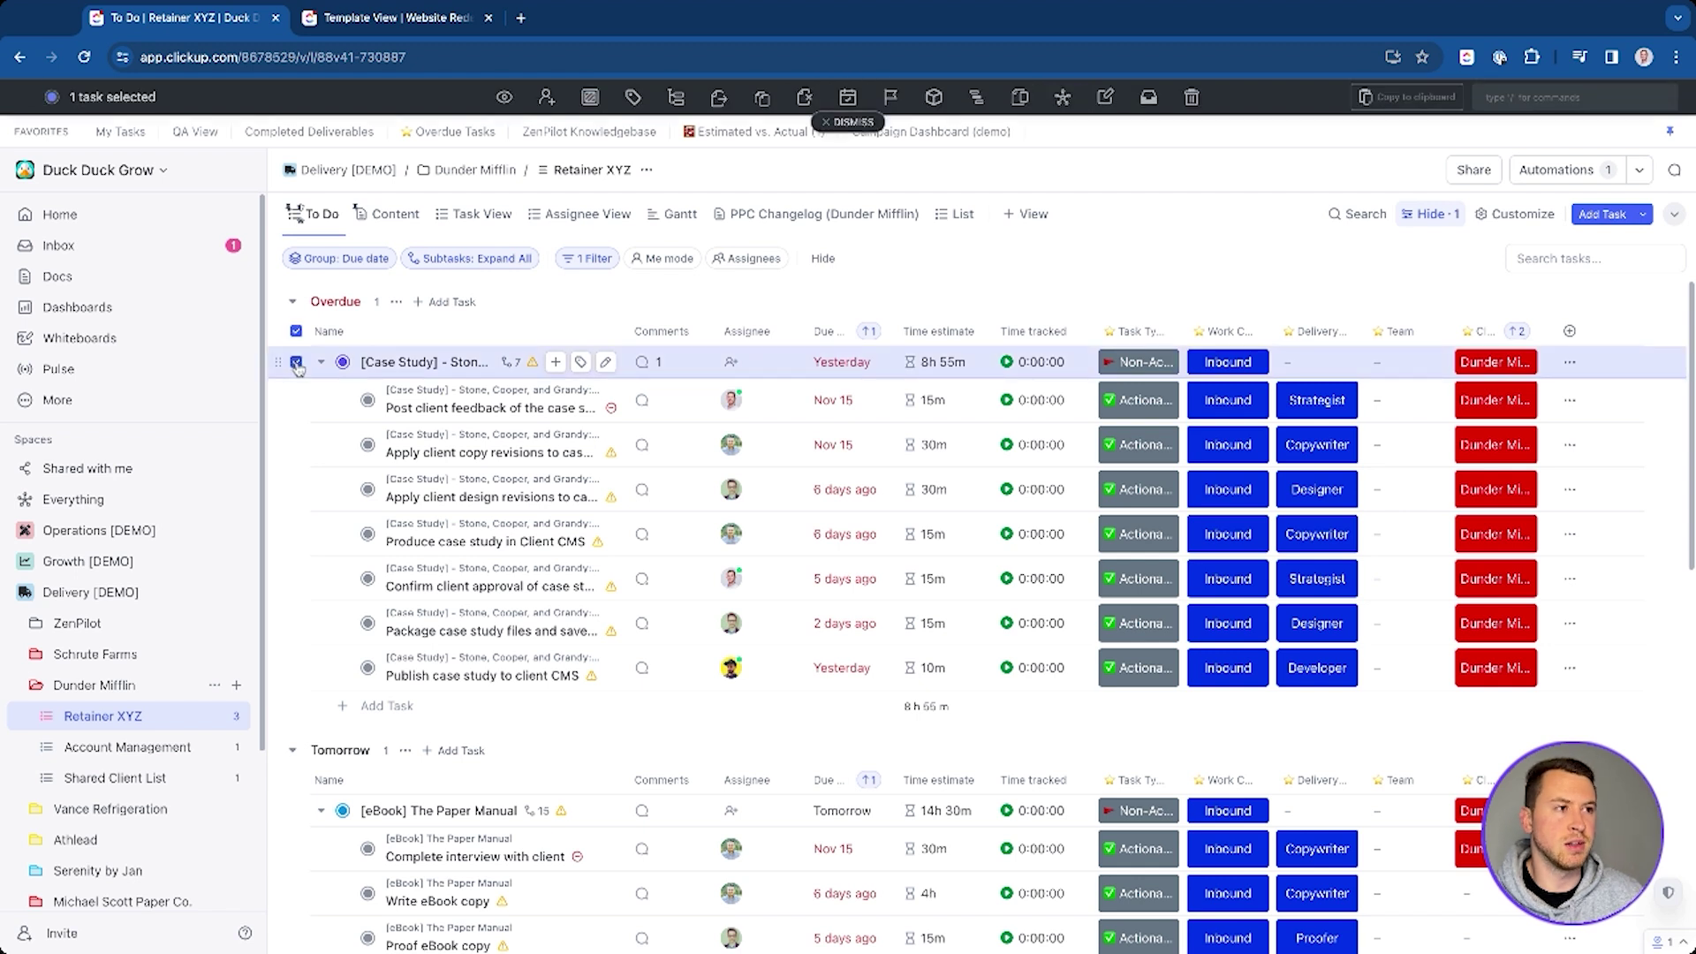
Copy the Case Study task's name and add it to Shared Client List prefixed with [Client Communication]
{"action": "left_click", "coordinate": [1410, 97]}
{"action": "left_click", "coordinate": [1432, 319]}
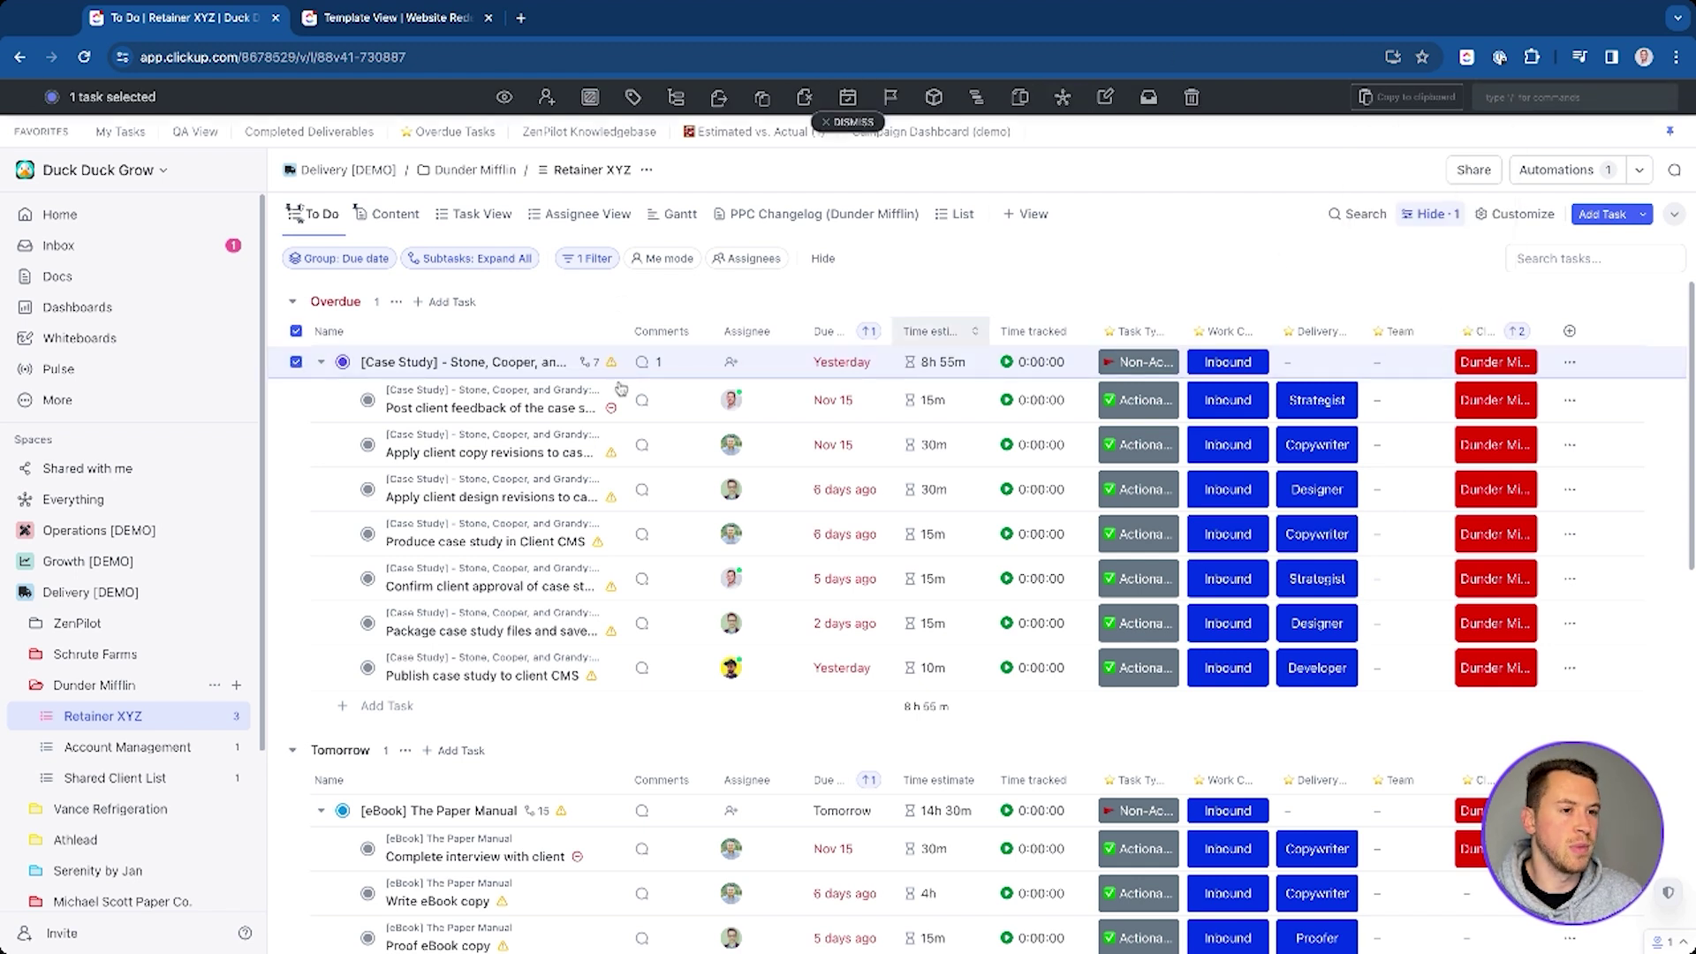
{"action": "left_click", "coordinate": [165, 778]}
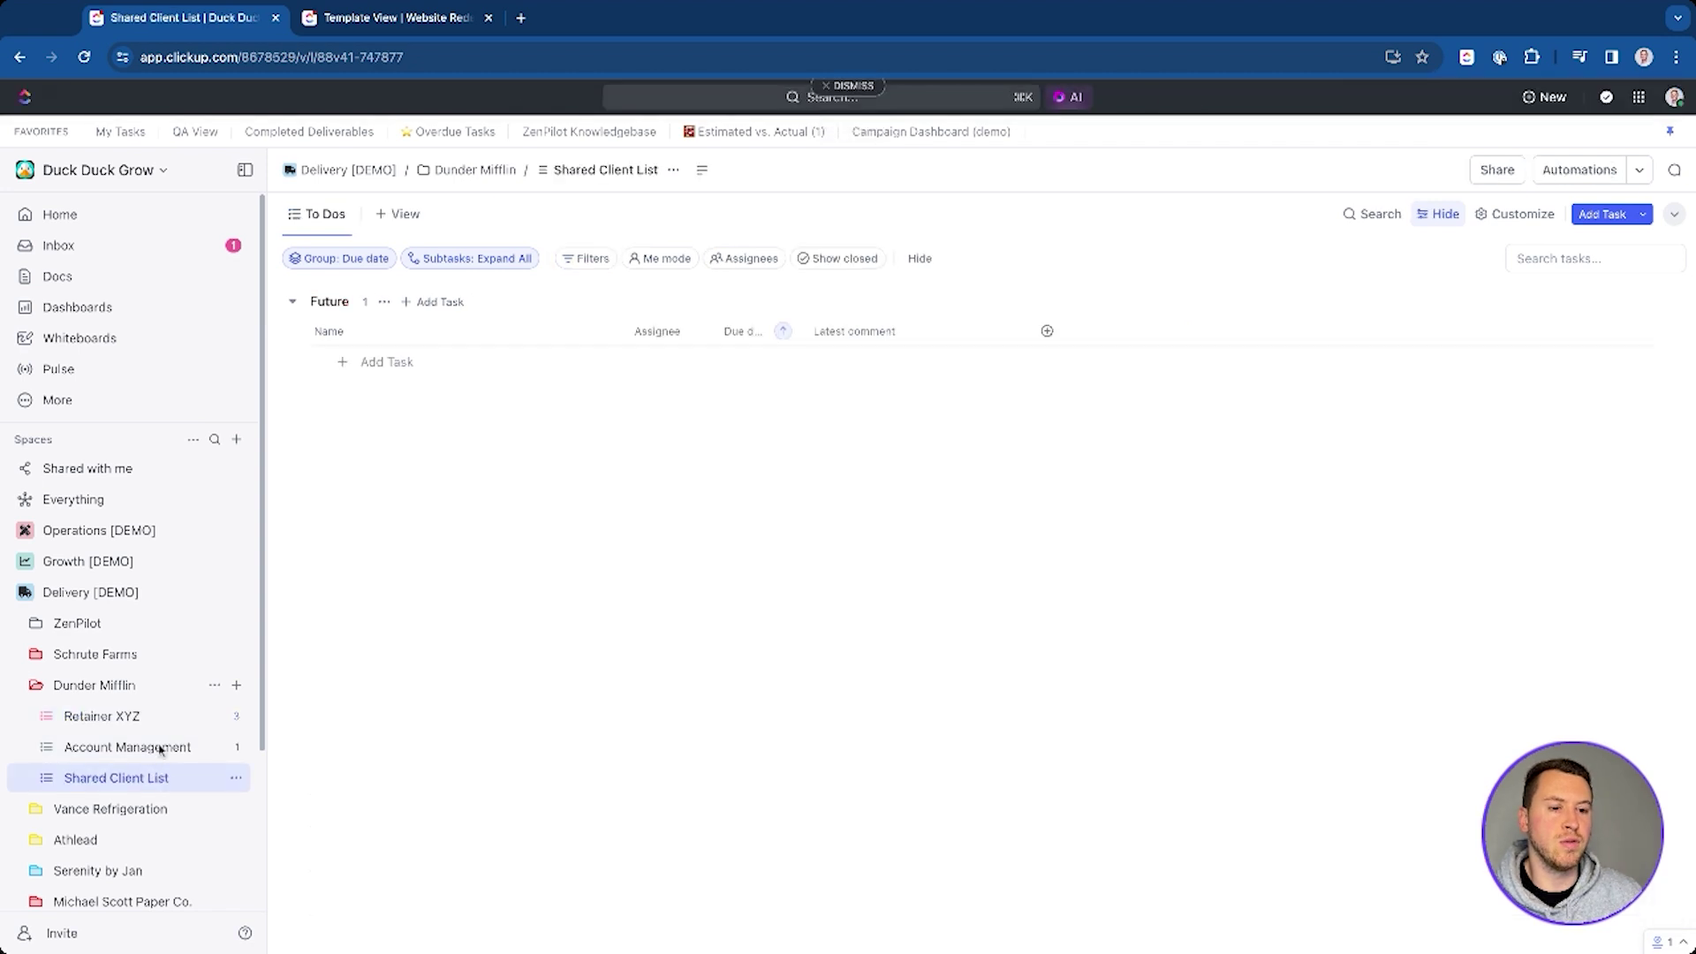
{"action": "left_click", "coordinate": [383, 391]}
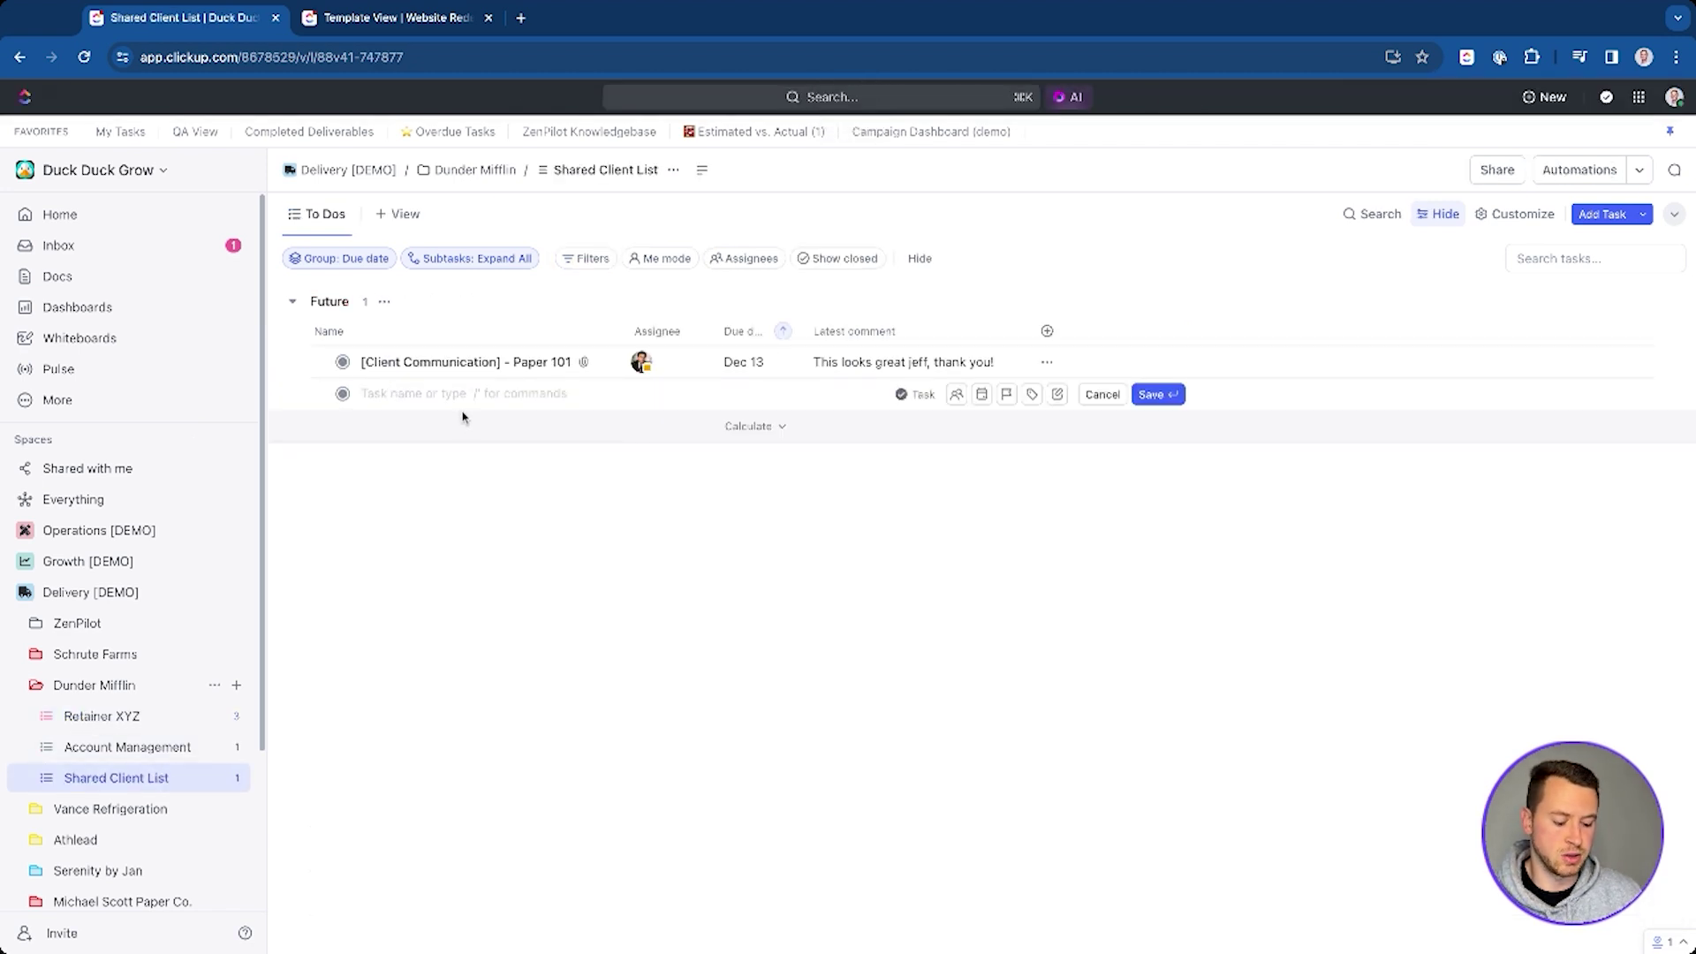
{"action": "key", "text": "super+v"}
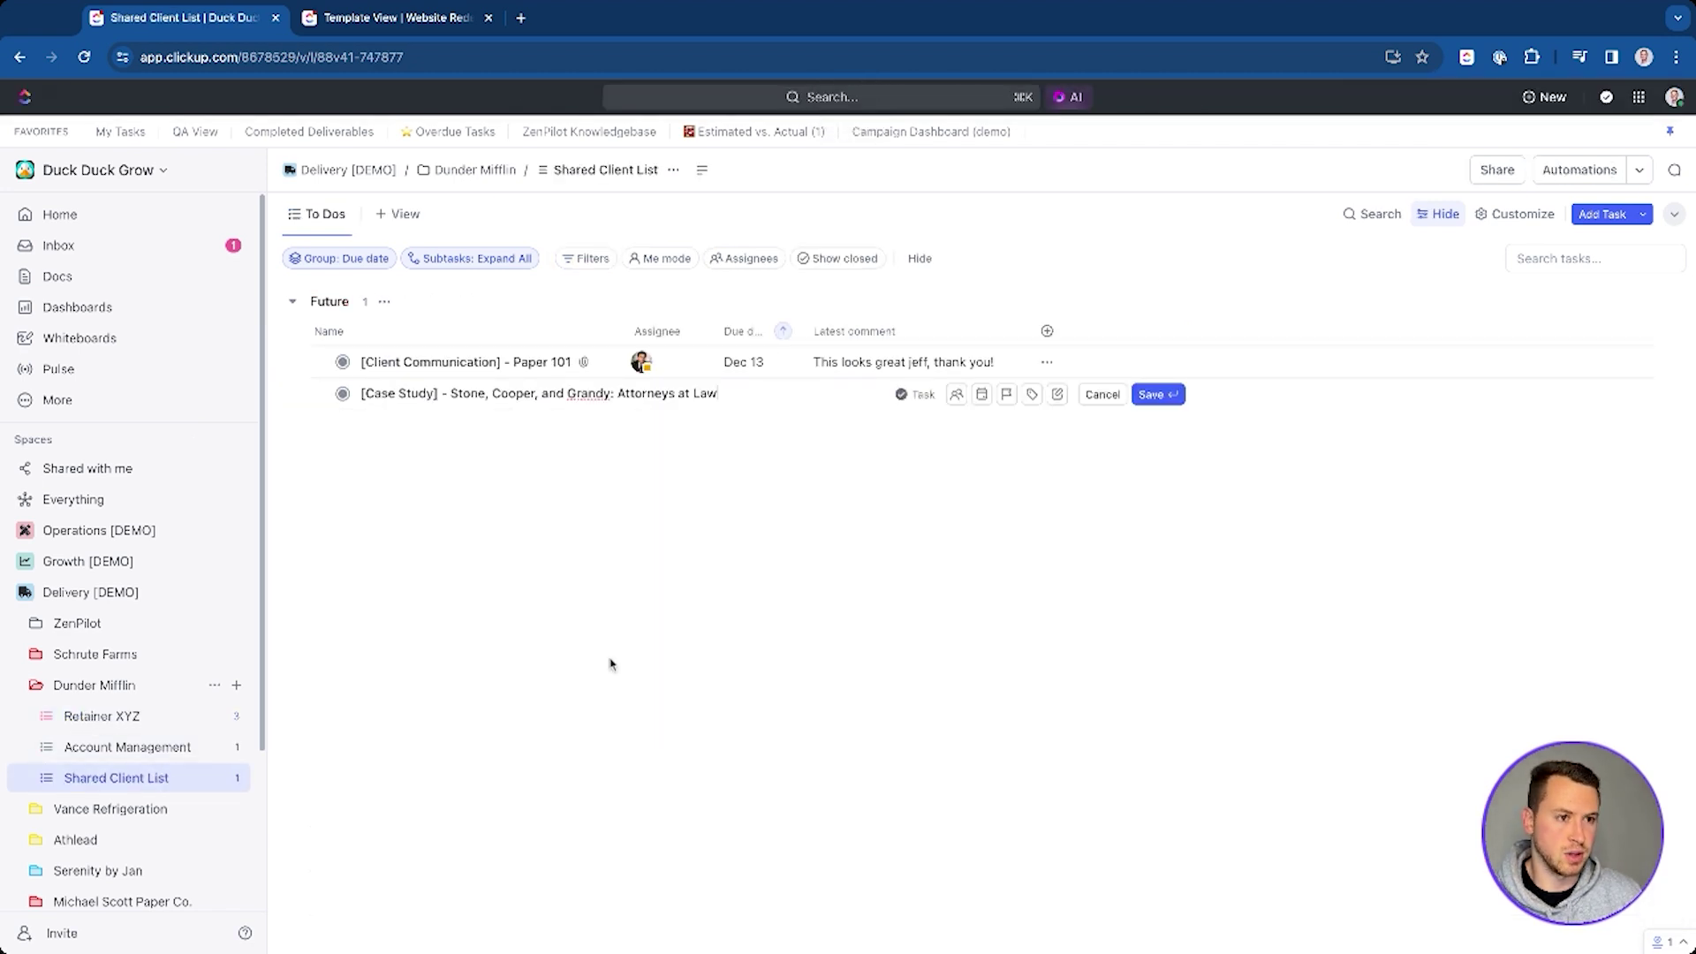
{"action": "left_click", "coordinate": [439, 393]}
{"action": "key", "text": "BackSpace"}
{"action": "key", "text": "BackSpace"}
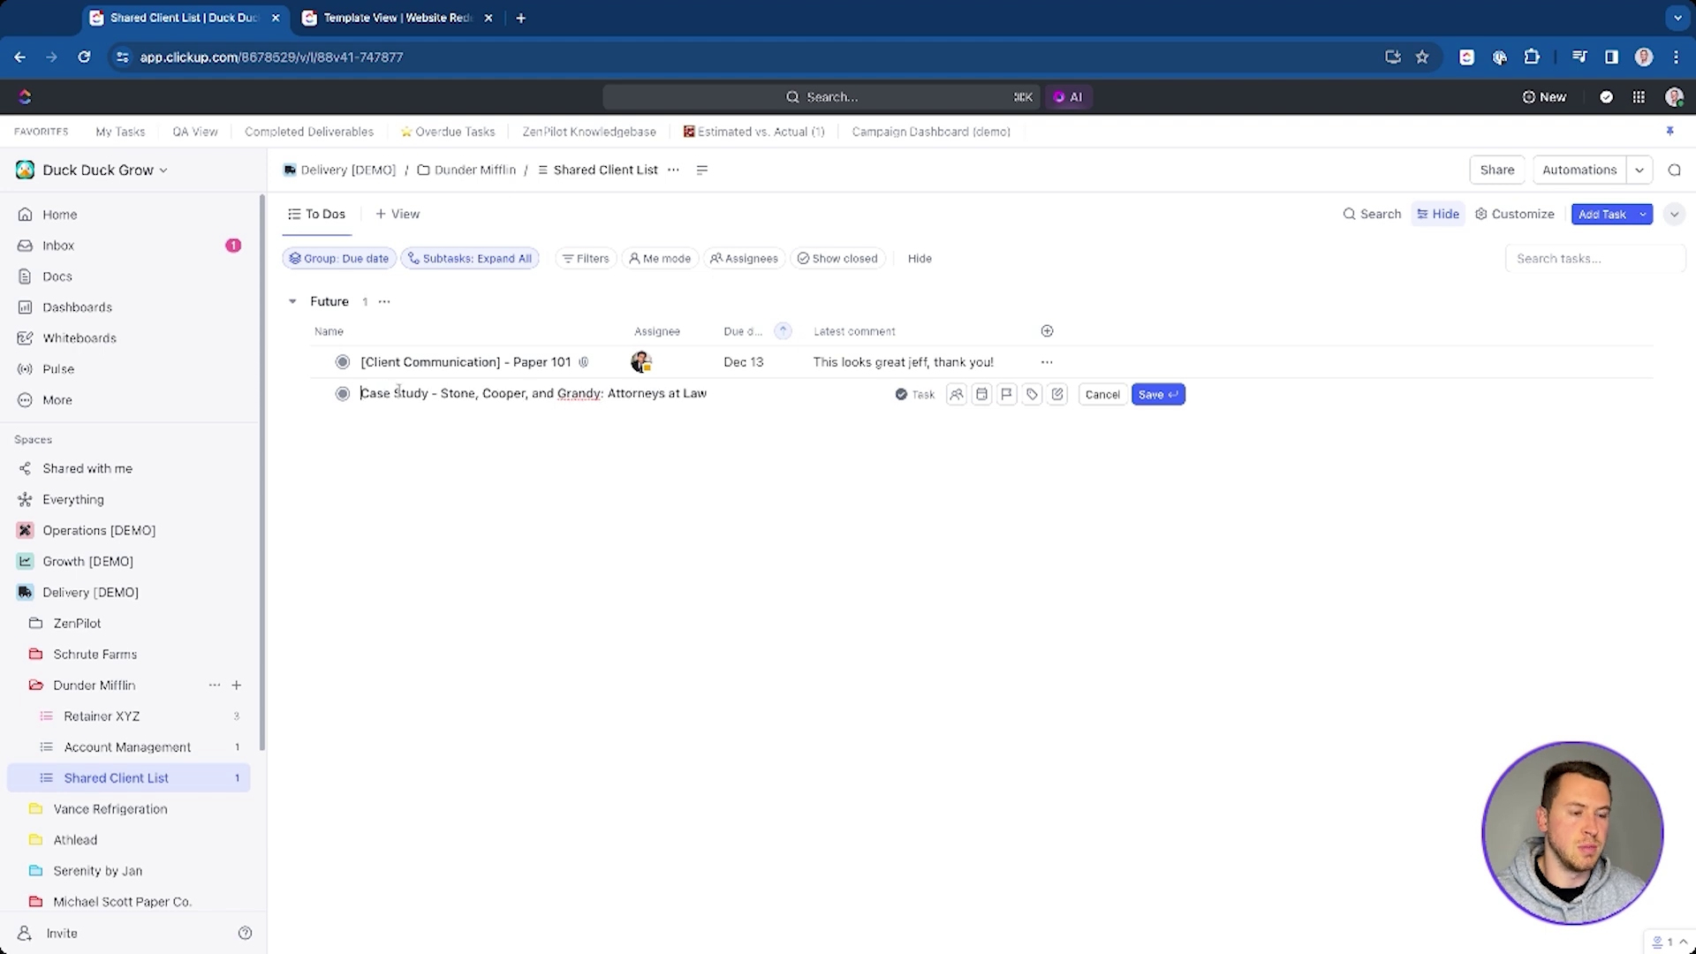
{"action": "type", "text": "[Client C"}
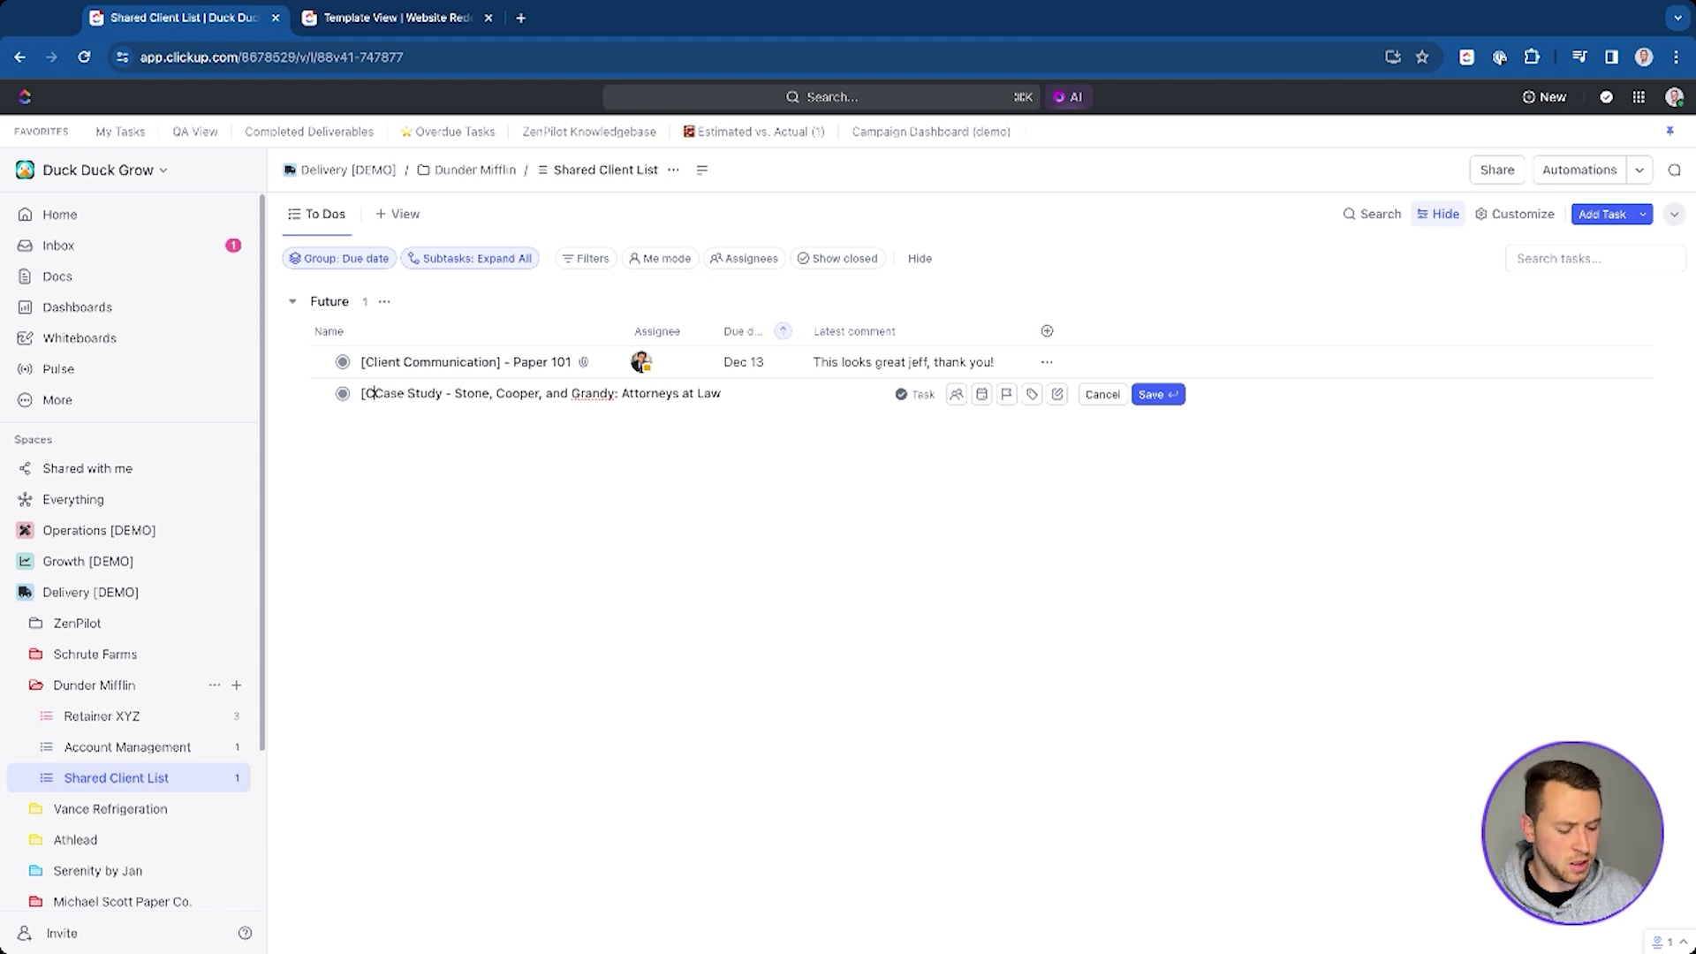
{"action": "type", "text": "ommunication]"}
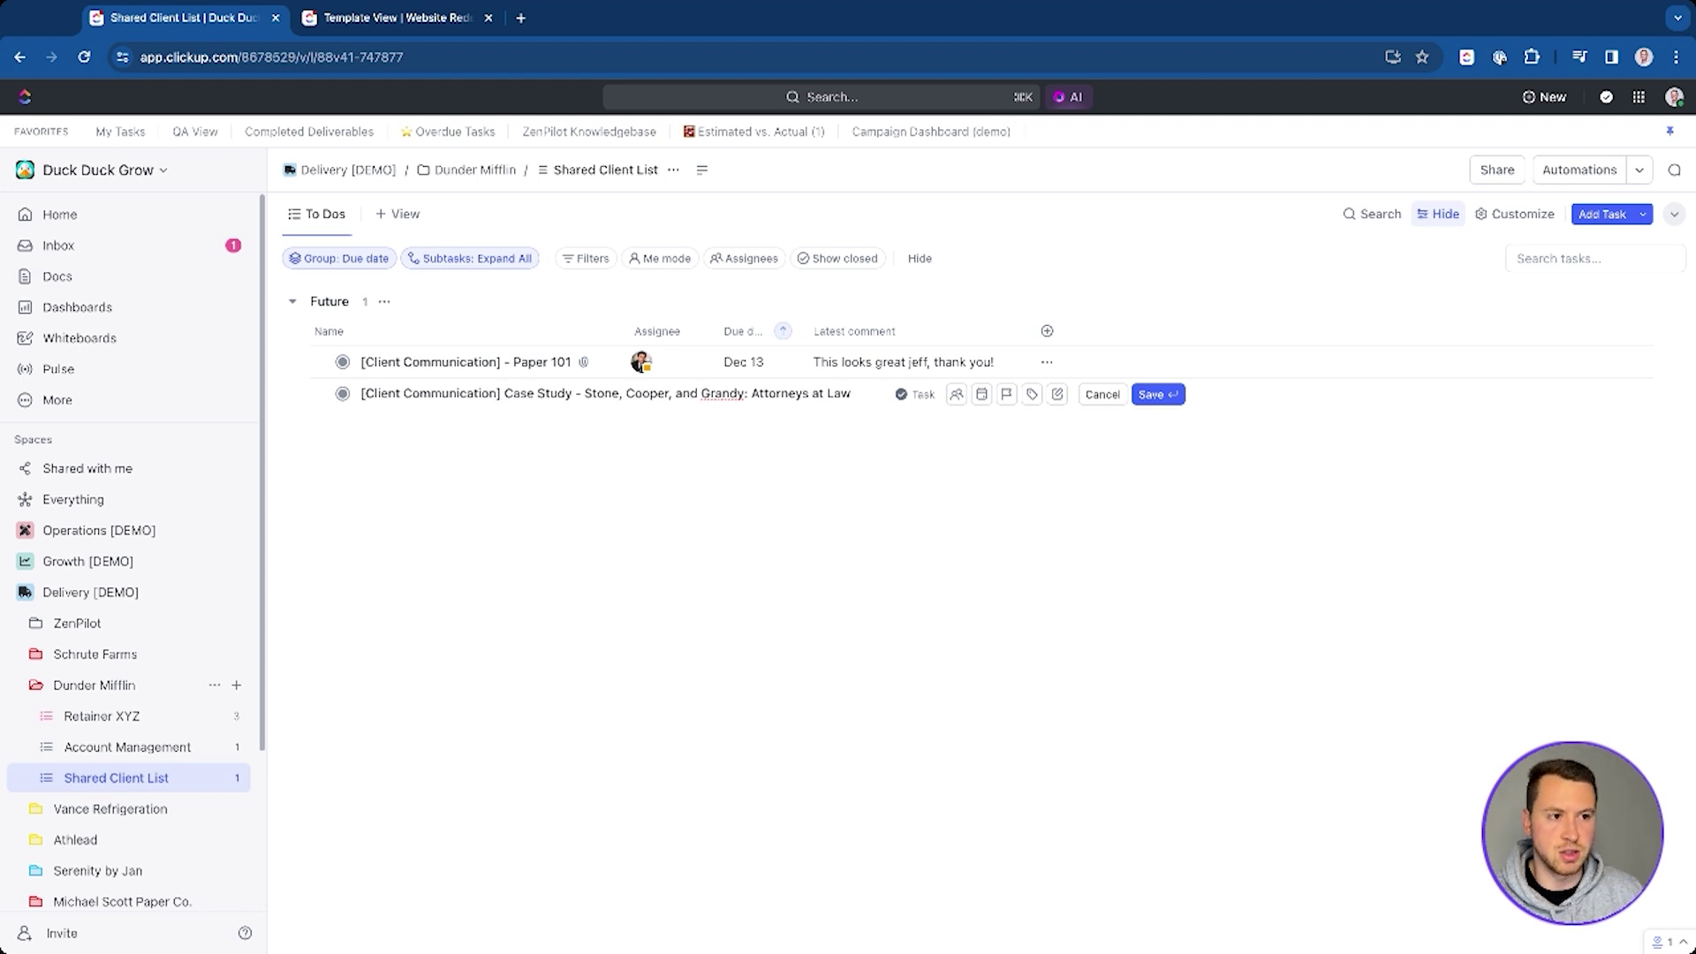
{"action": "key", "text": "Return"}
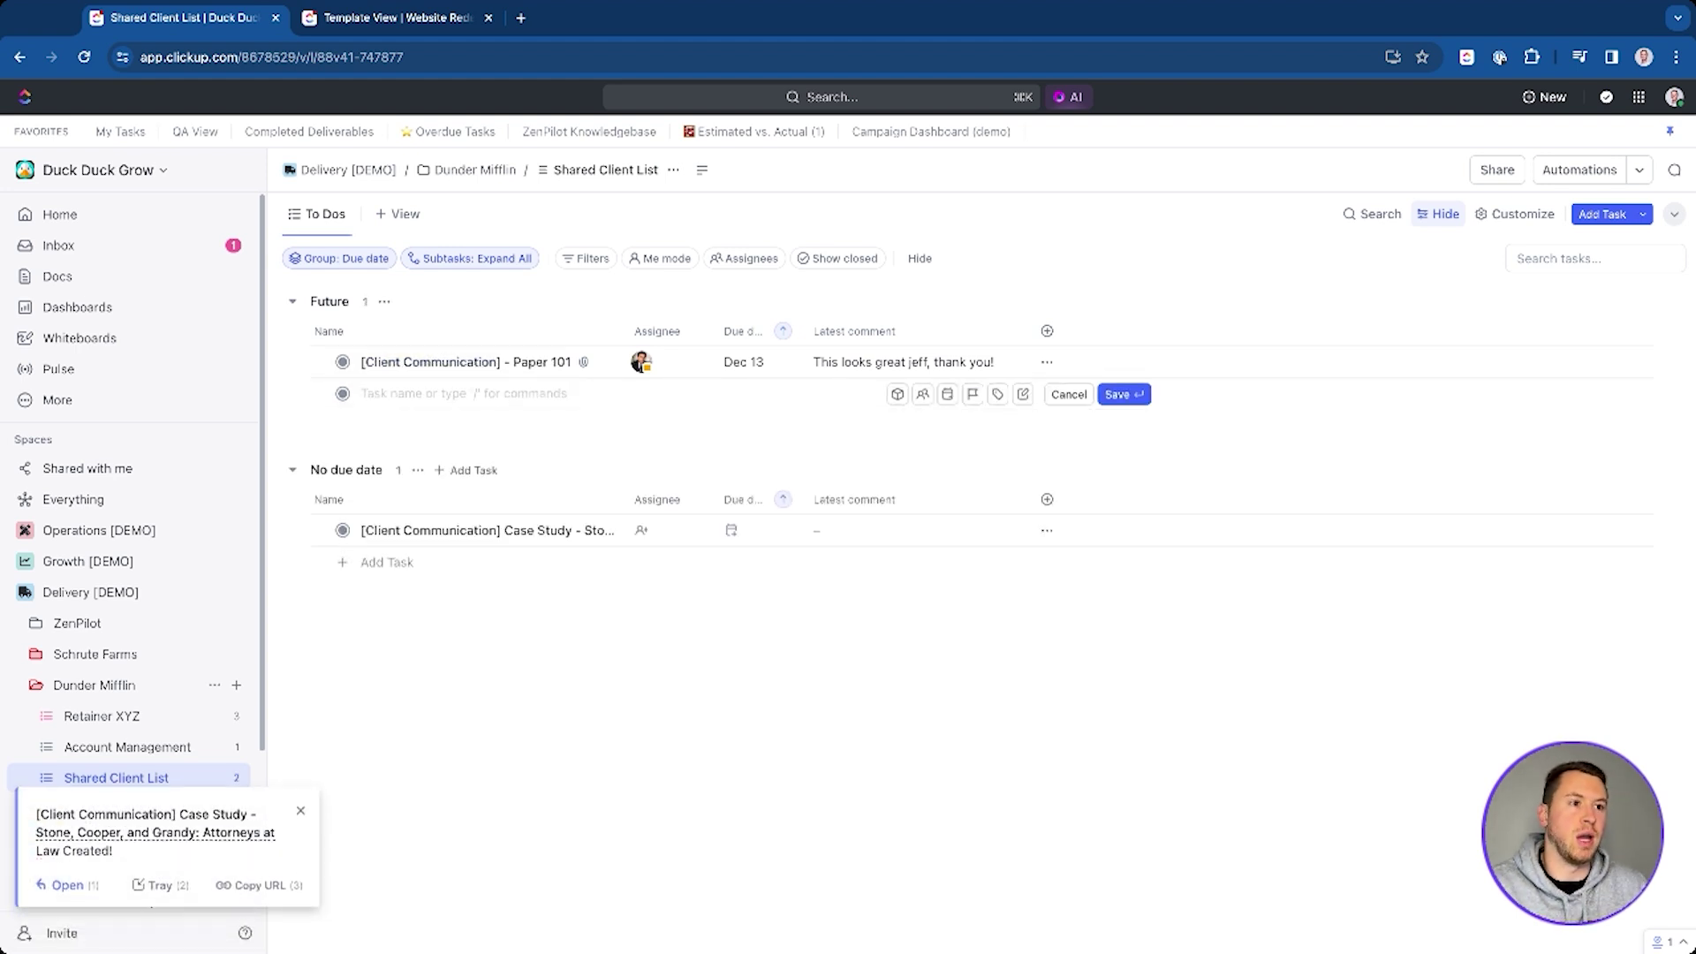
Assign the new Case Study communication task to a teammate found by name search
{"action": "left_click", "coordinate": [711, 601]}
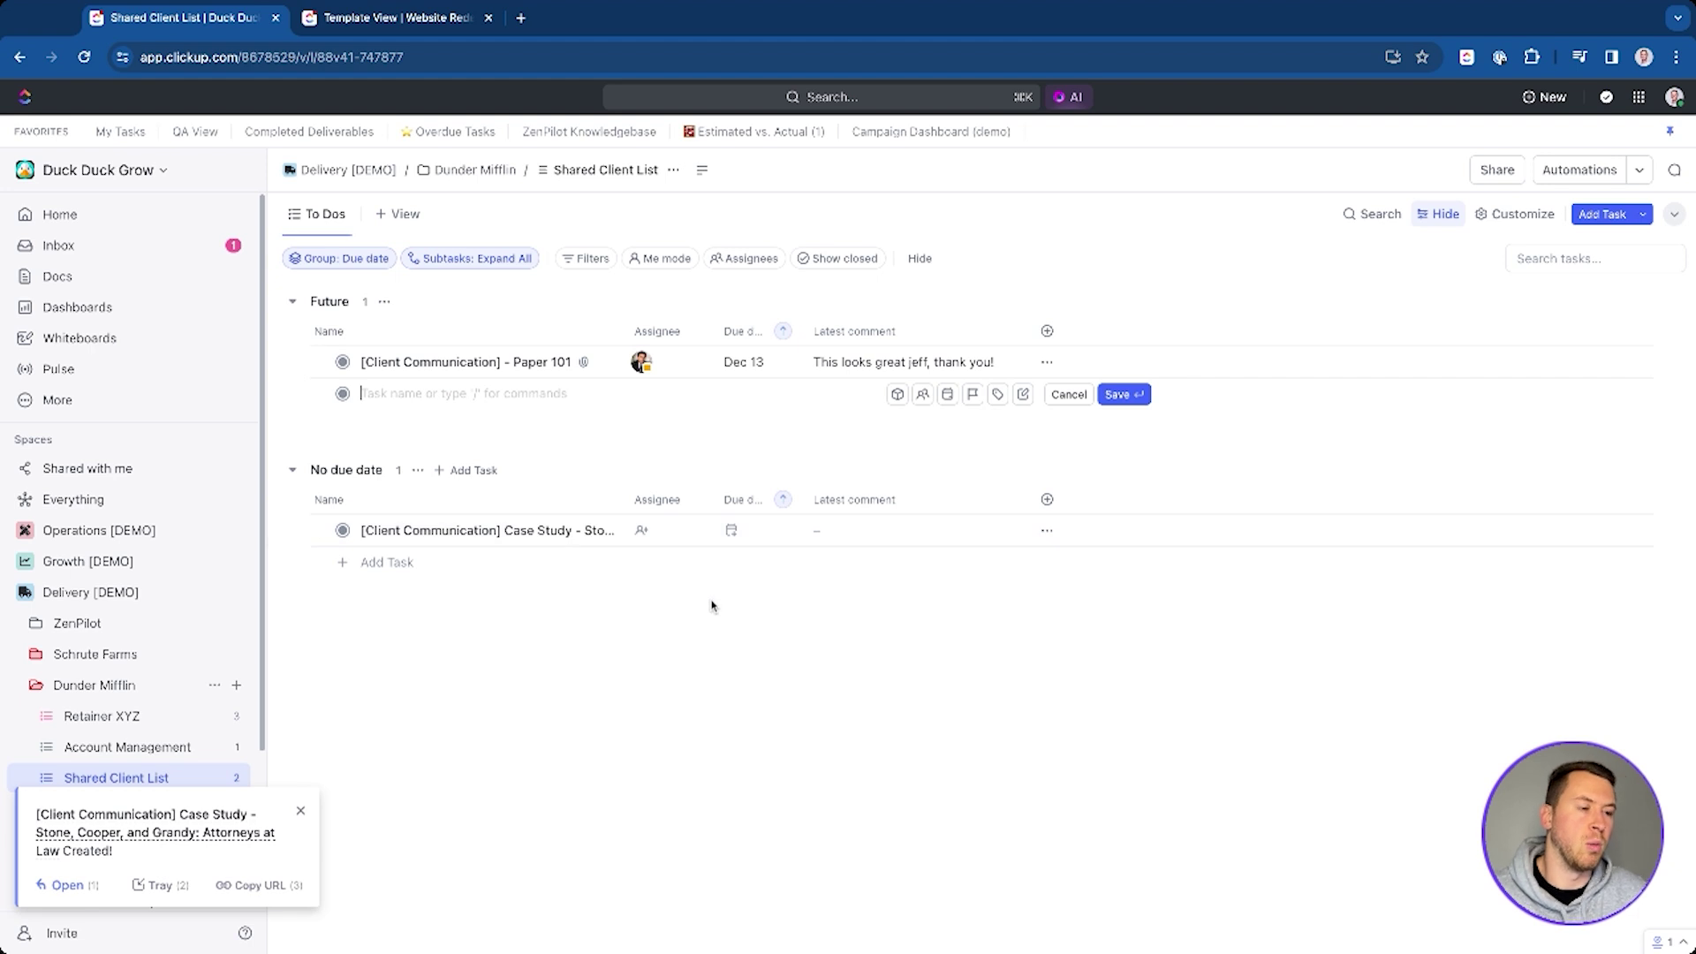
{"action": "left_click", "coordinate": [667, 532]}
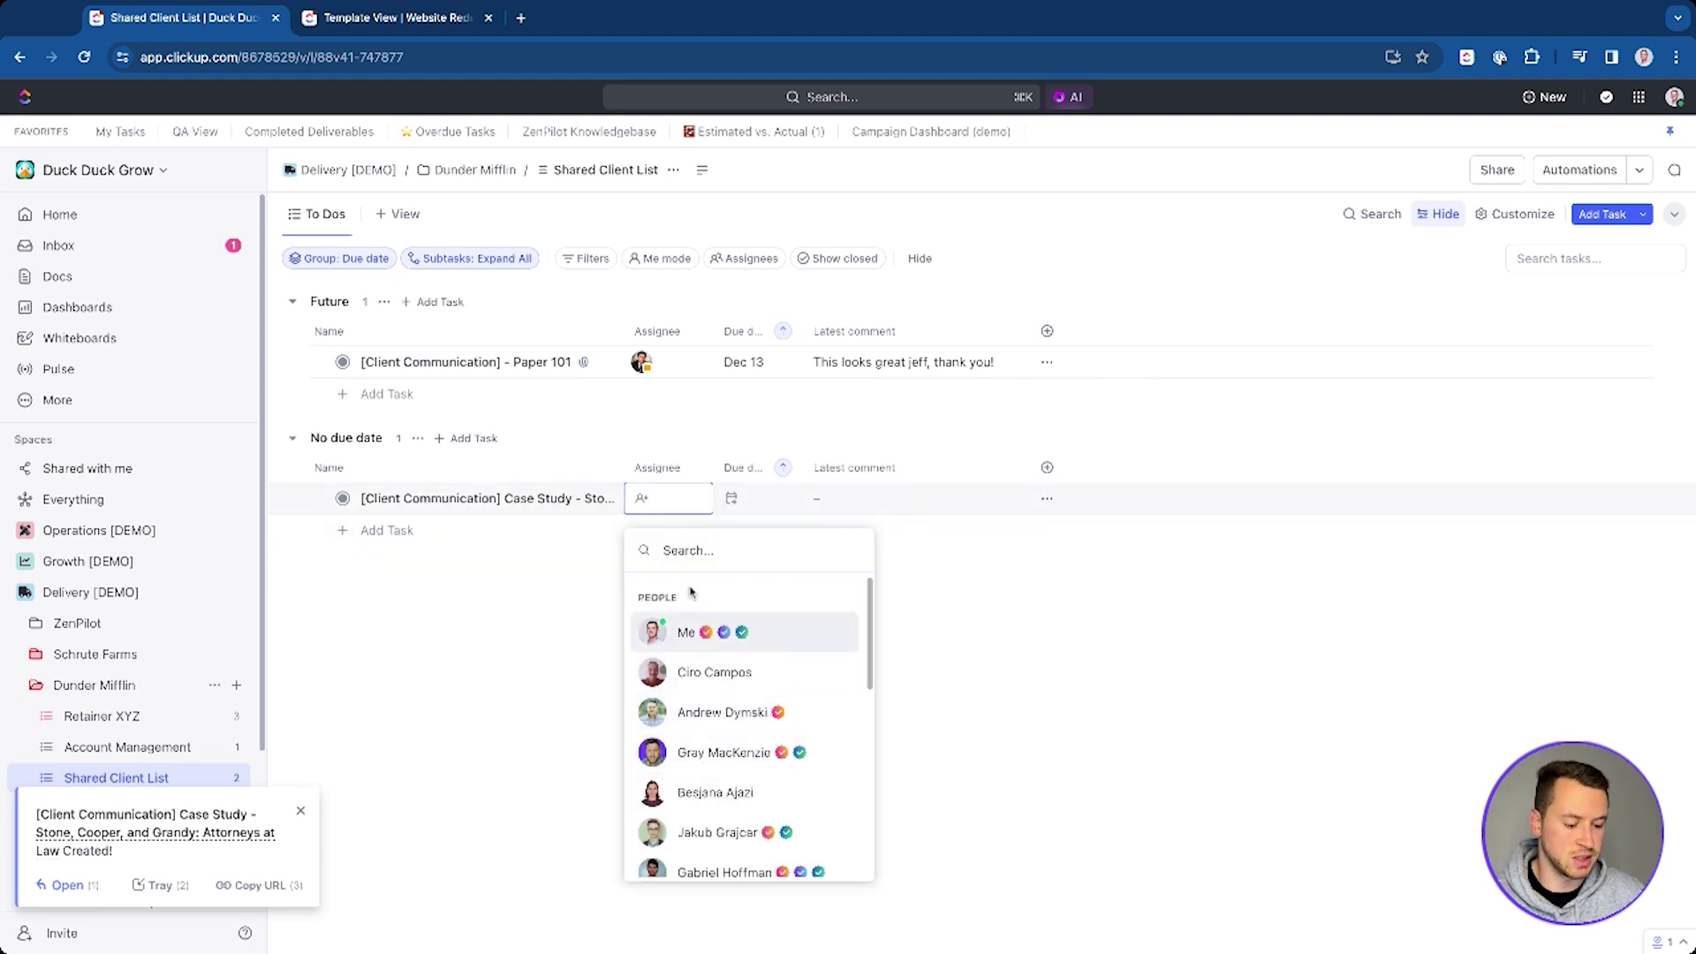
{"action": "type", "text": "micha"}
{"action": "left_click", "coordinate": [689, 634]}
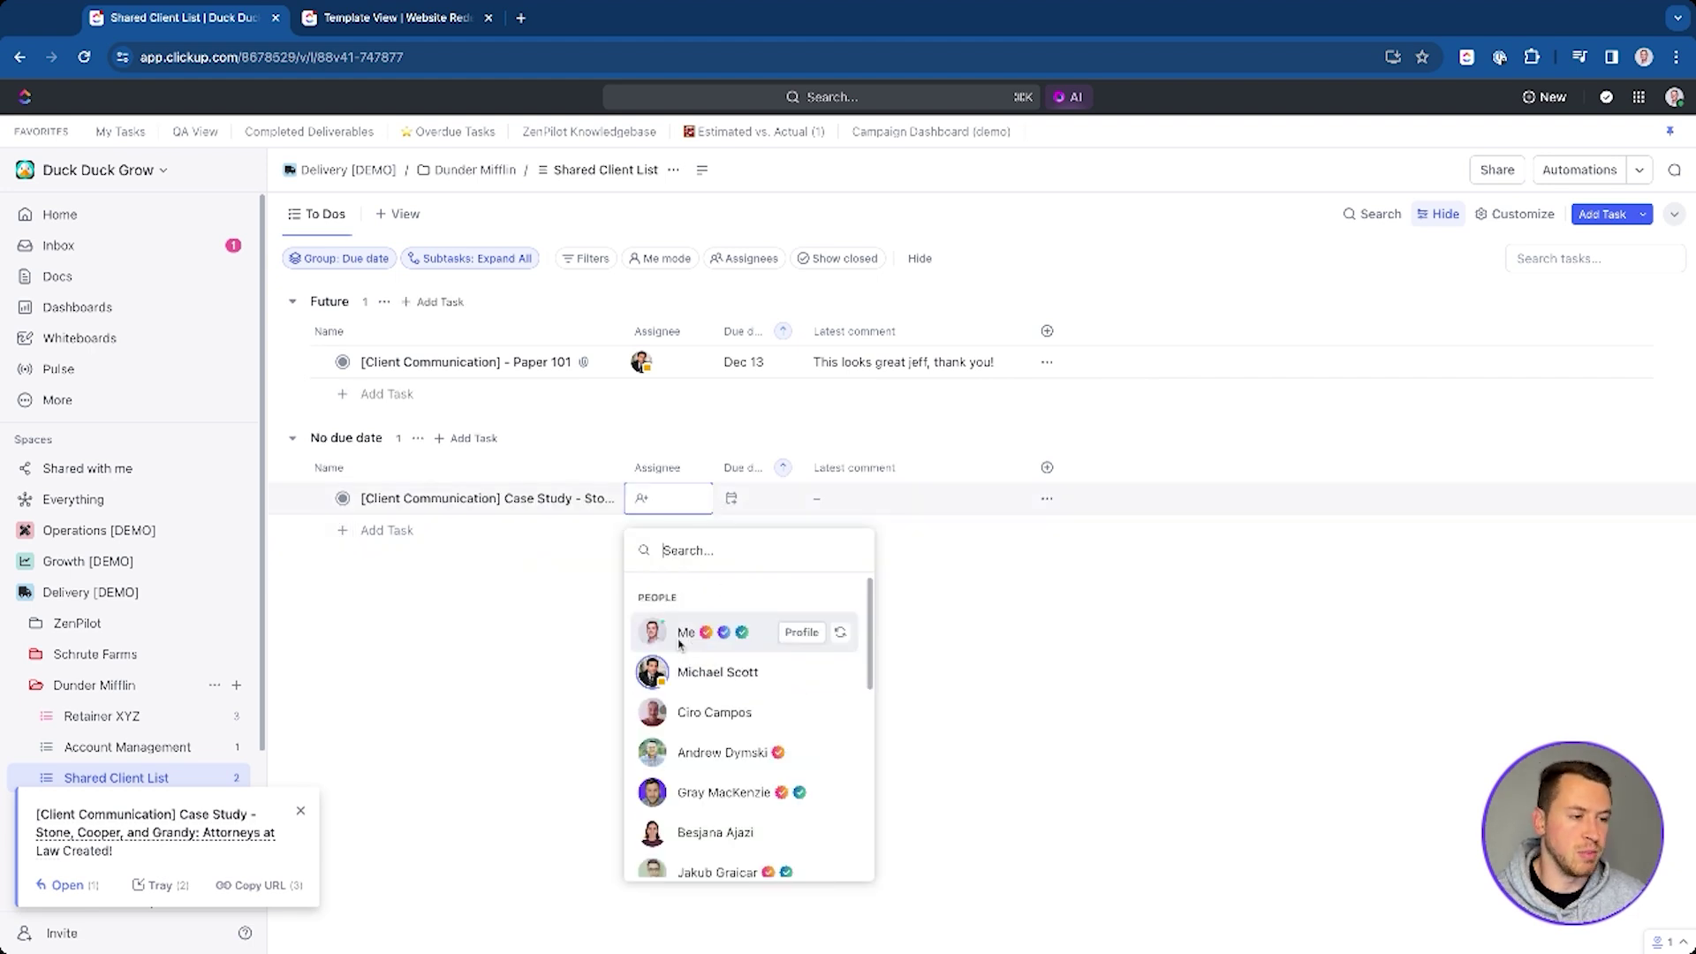
{"action": "key", "text": "Escape"}
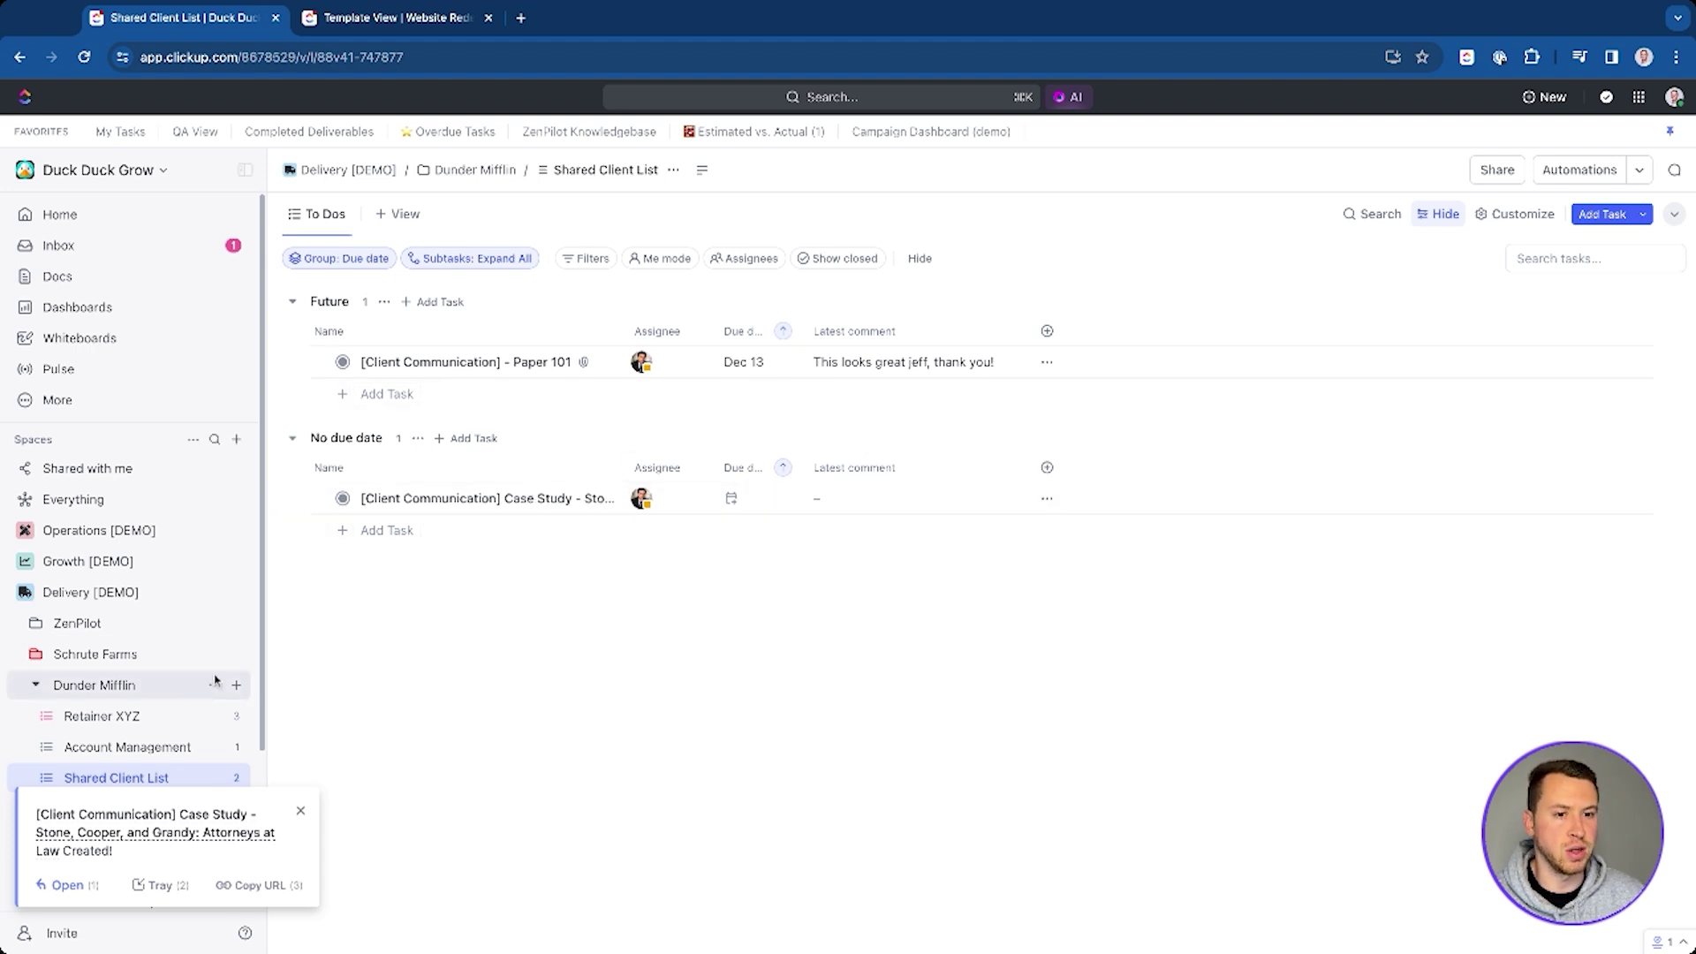
Set the task due November 21 (yesterday), widen the Name column, and open the task
{"action": "left_click", "coordinate": [162, 716]}
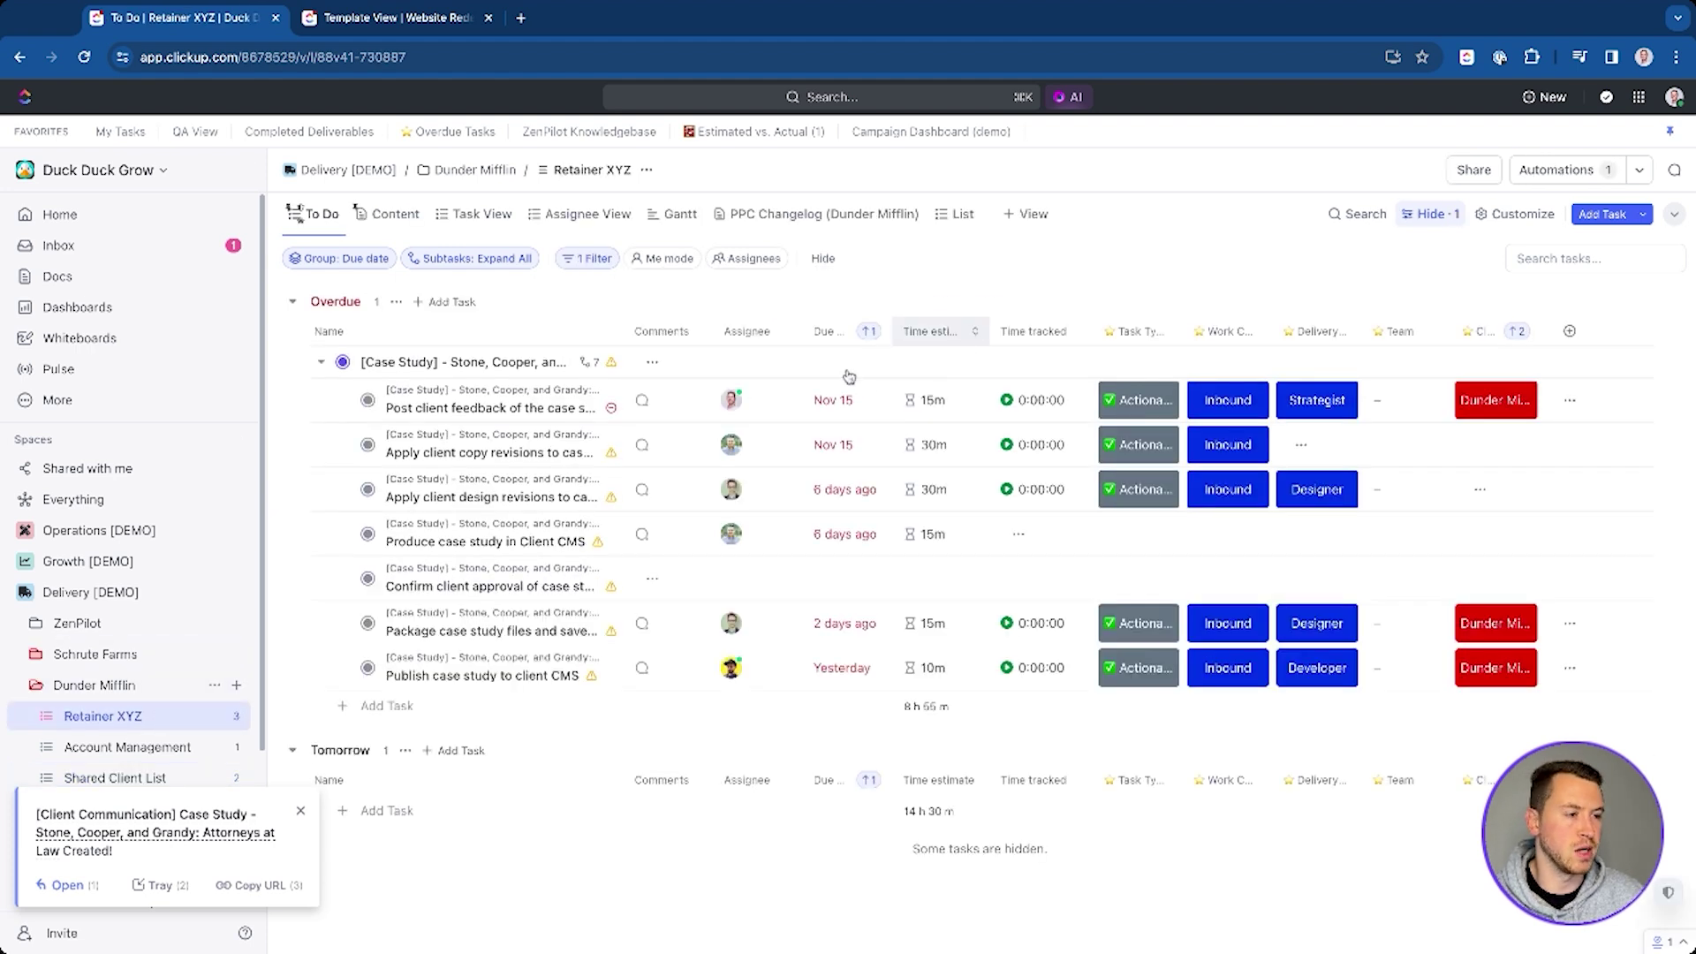
{"action": "left_click", "coordinate": [116, 778]}
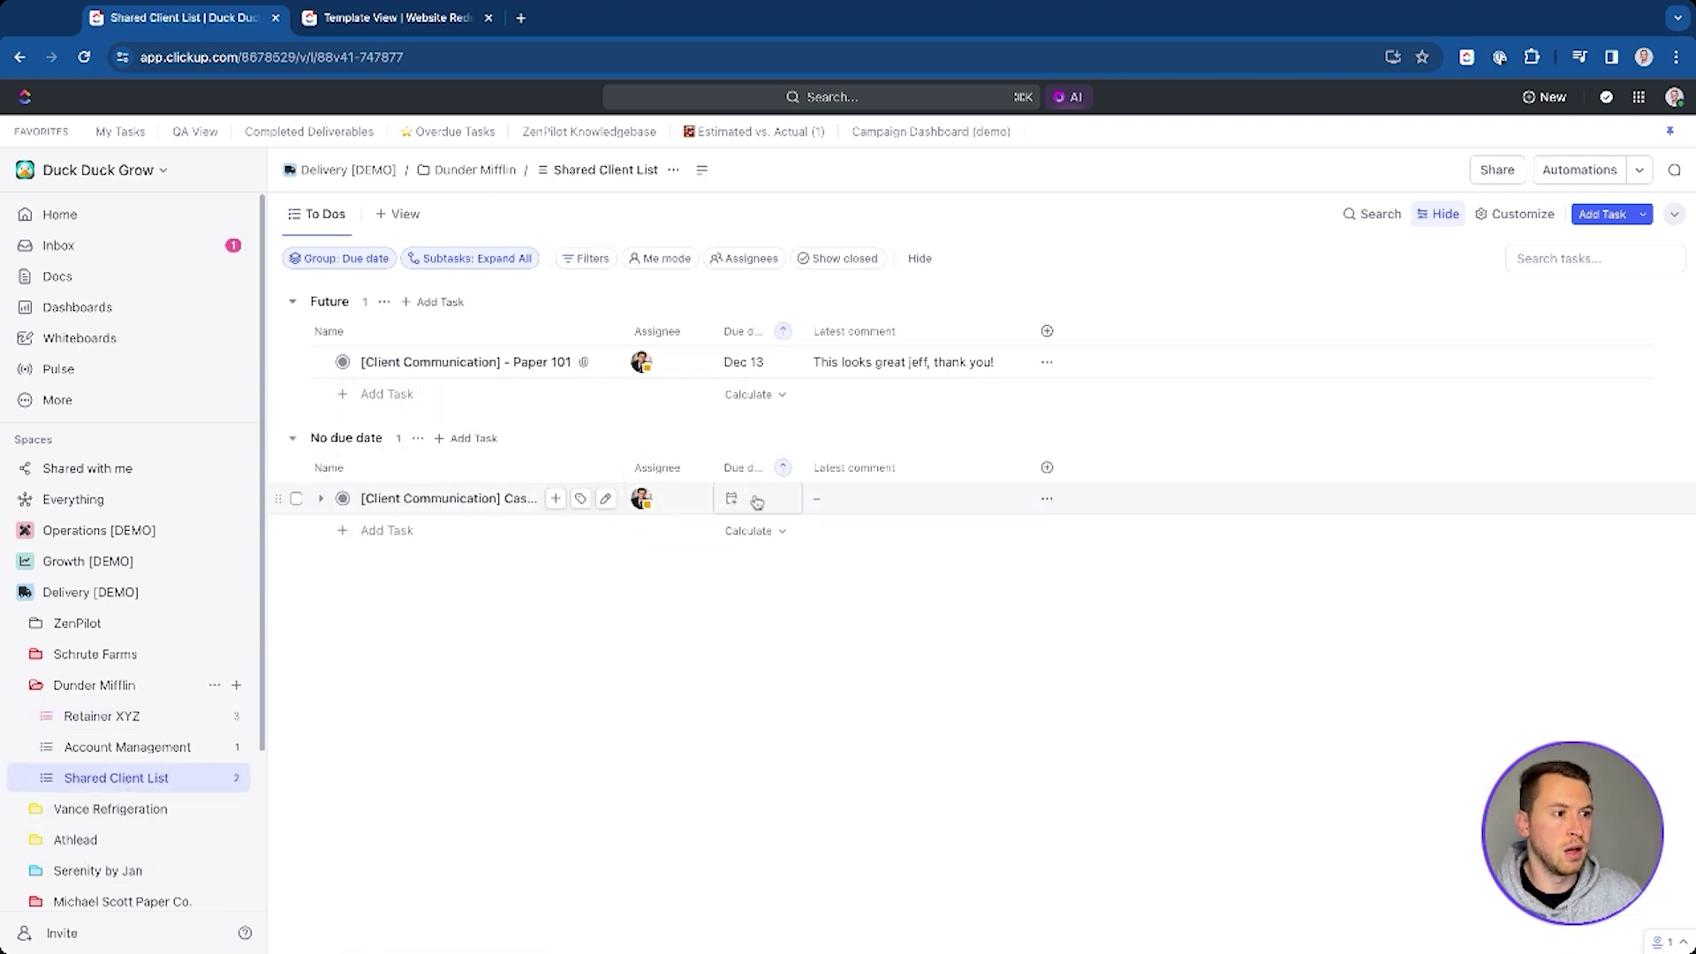
{"action": "left_click", "coordinate": [756, 498]}
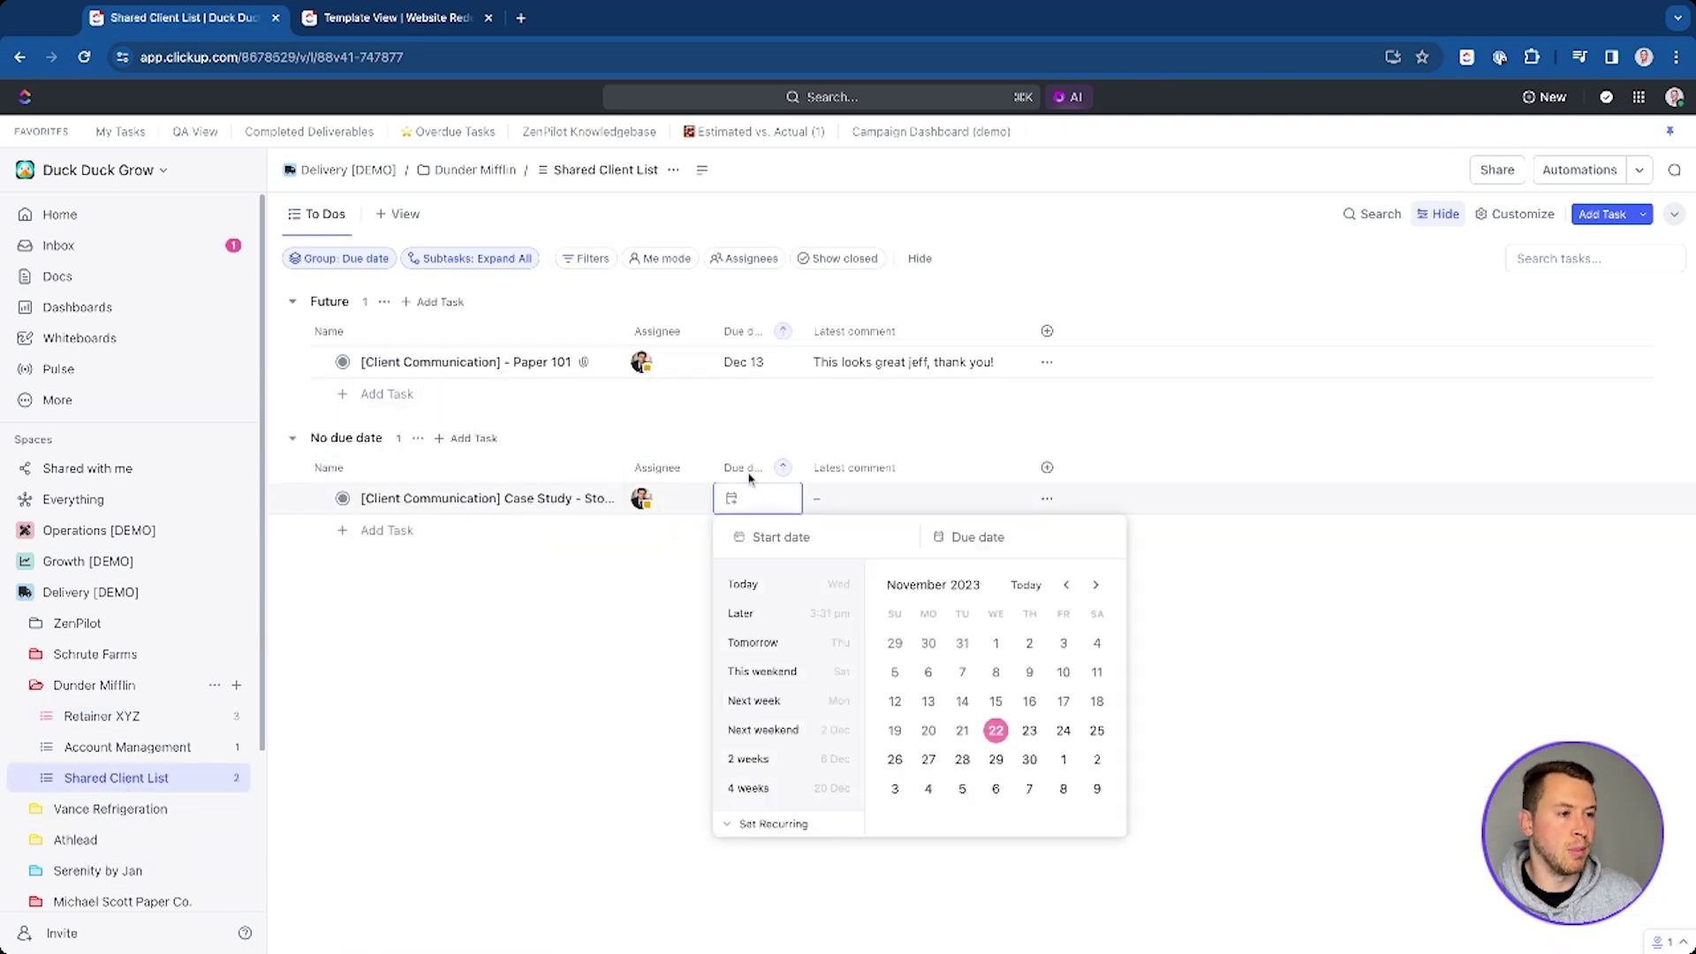
{"action": "left_click", "coordinate": [962, 730]}
{"action": "left_click", "coordinate": [1251, 692]}
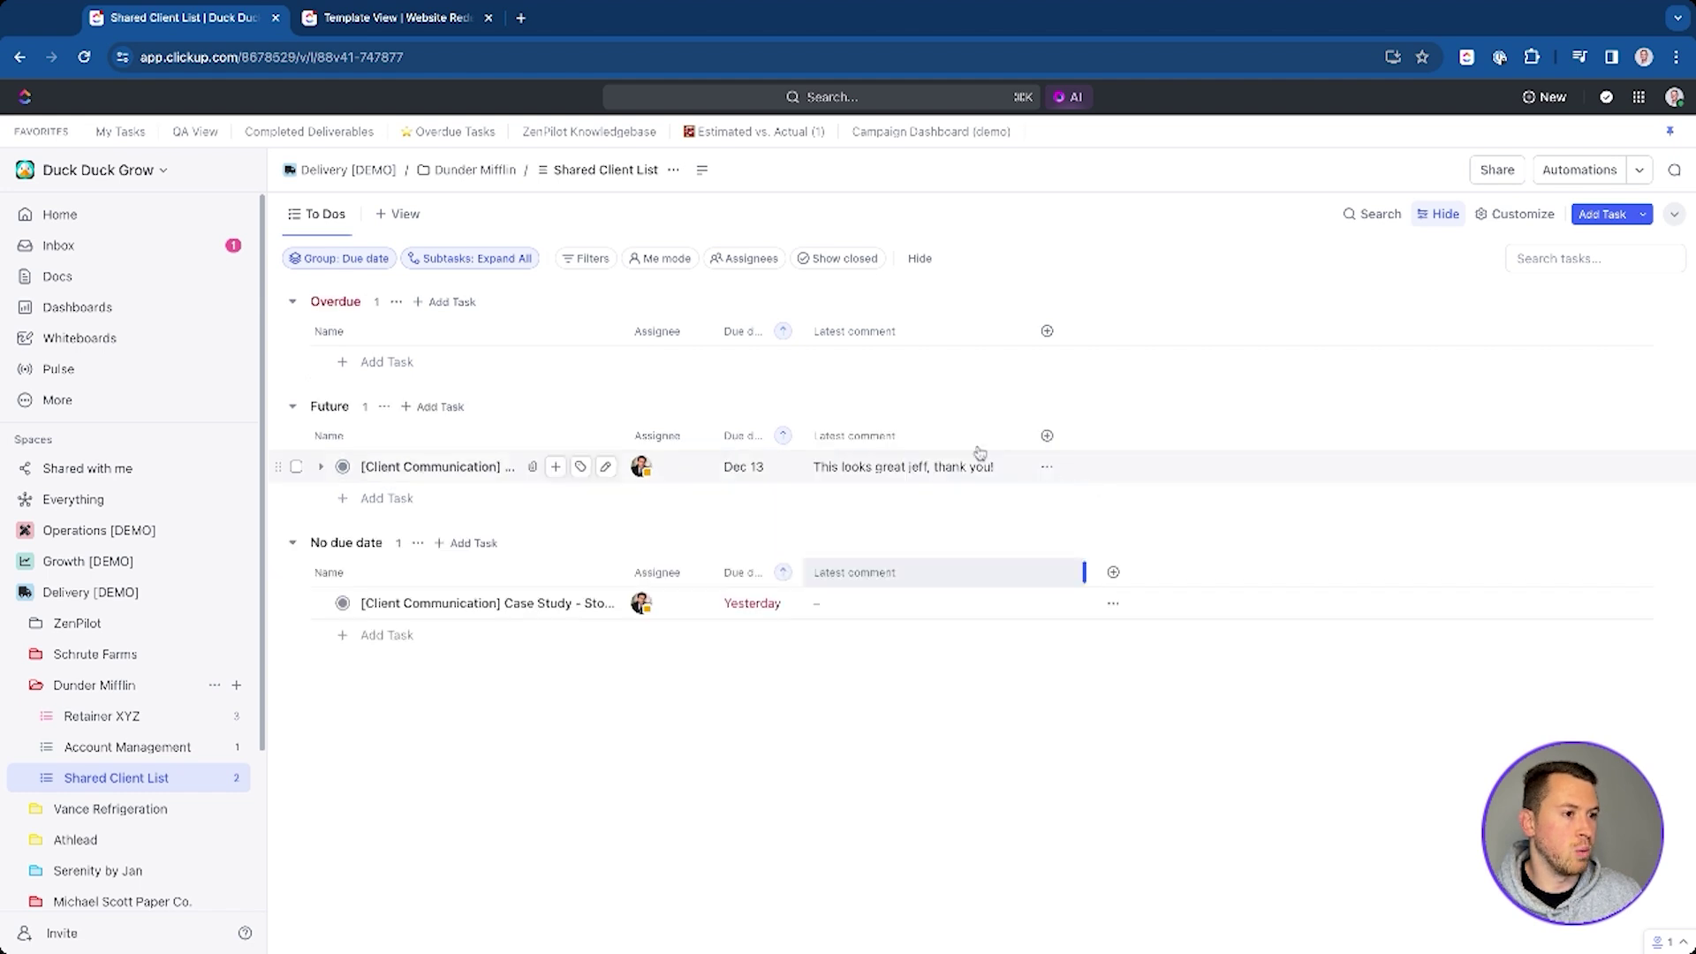
{"action": "left_click_drag", "start_coordinate": [626, 467], "coordinate": [808, 467]}
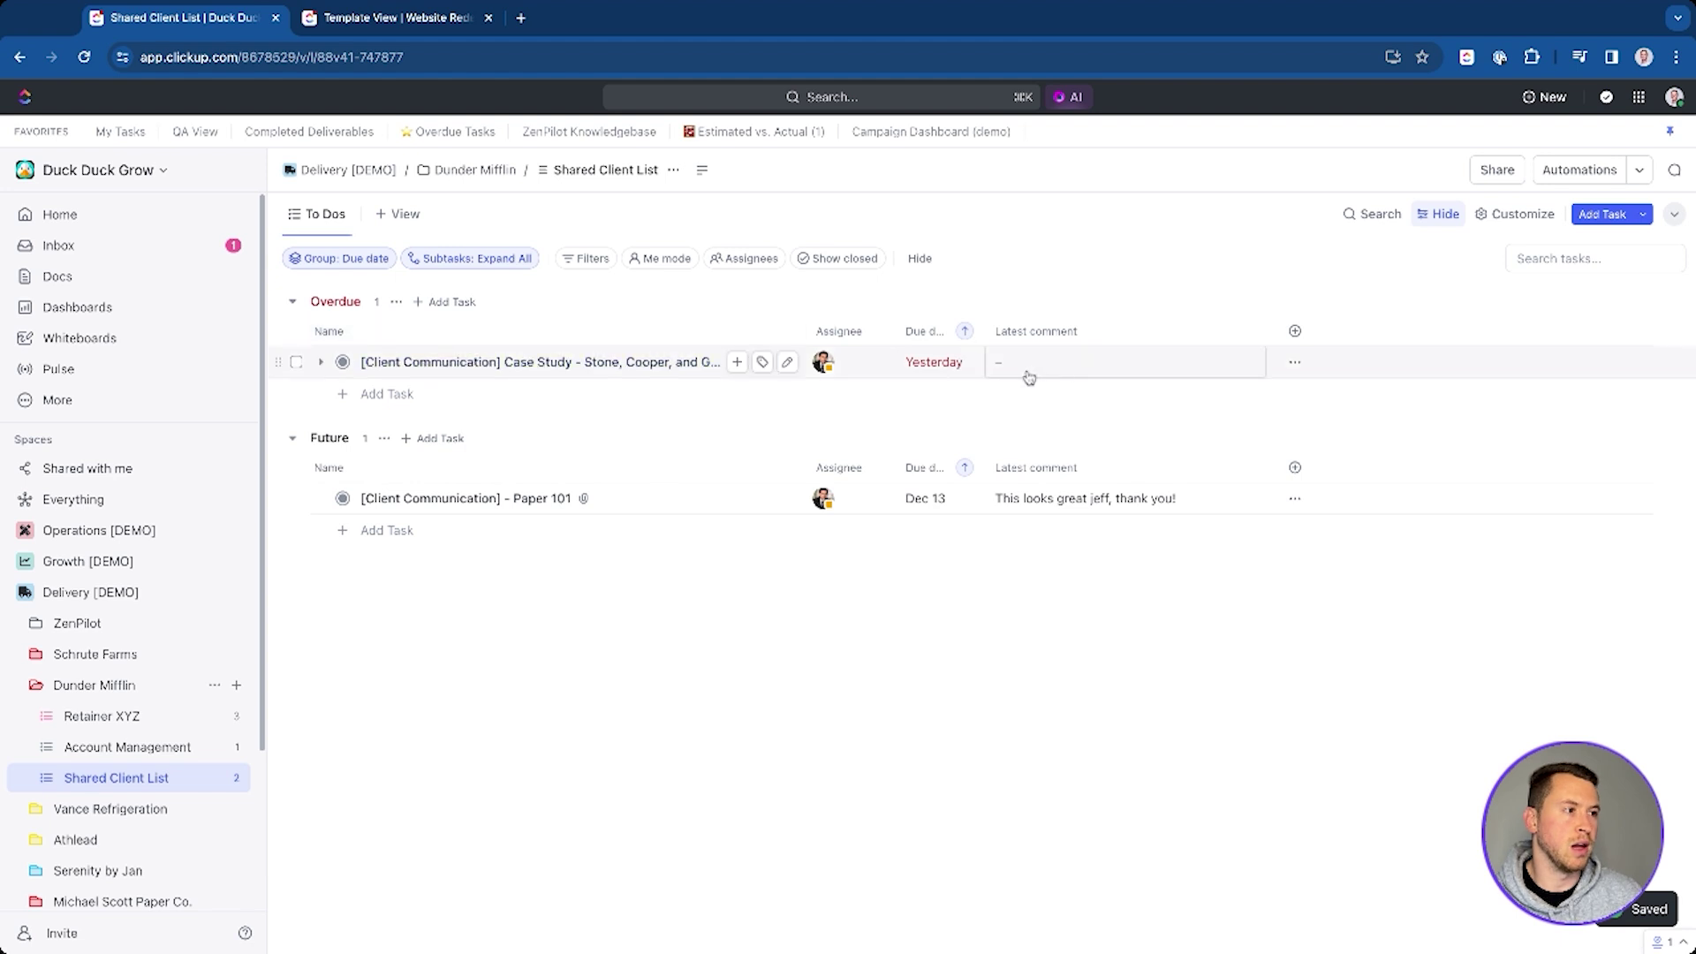
{"action": "left_click", "coordinate": [548, 365]}
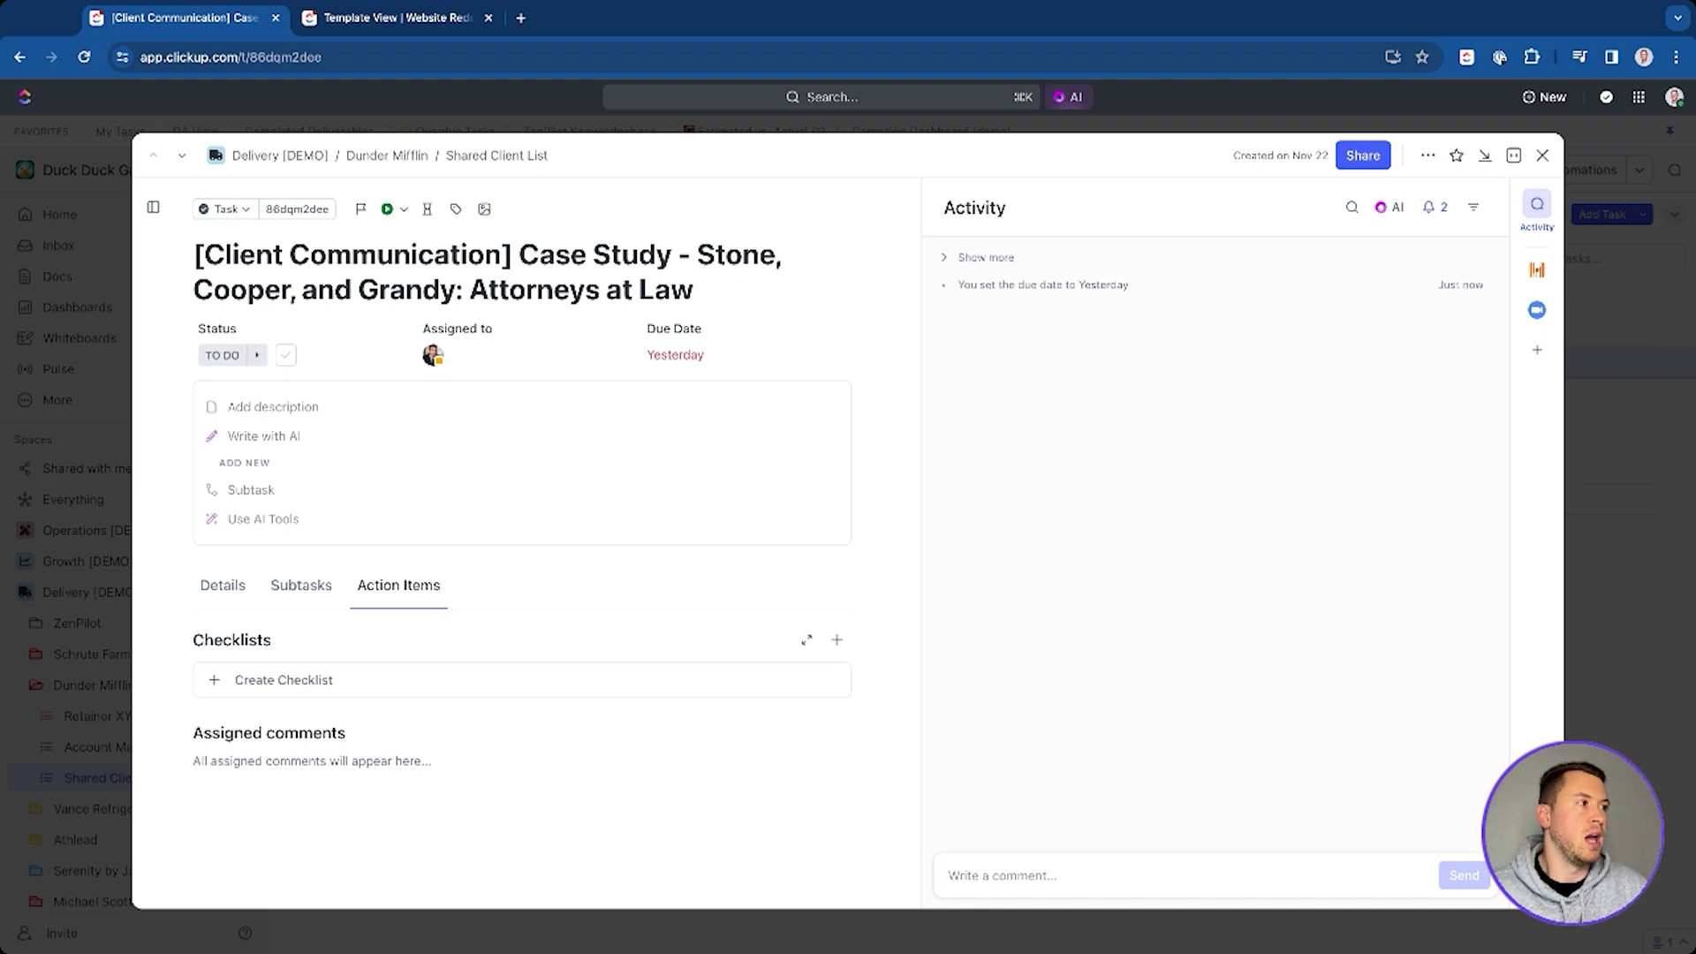
Link the task to [Case Study] - Stone, Cooper, and Grandy by searching 'cas'
{"action": "left_click", "coordinate": [1537, 352]}
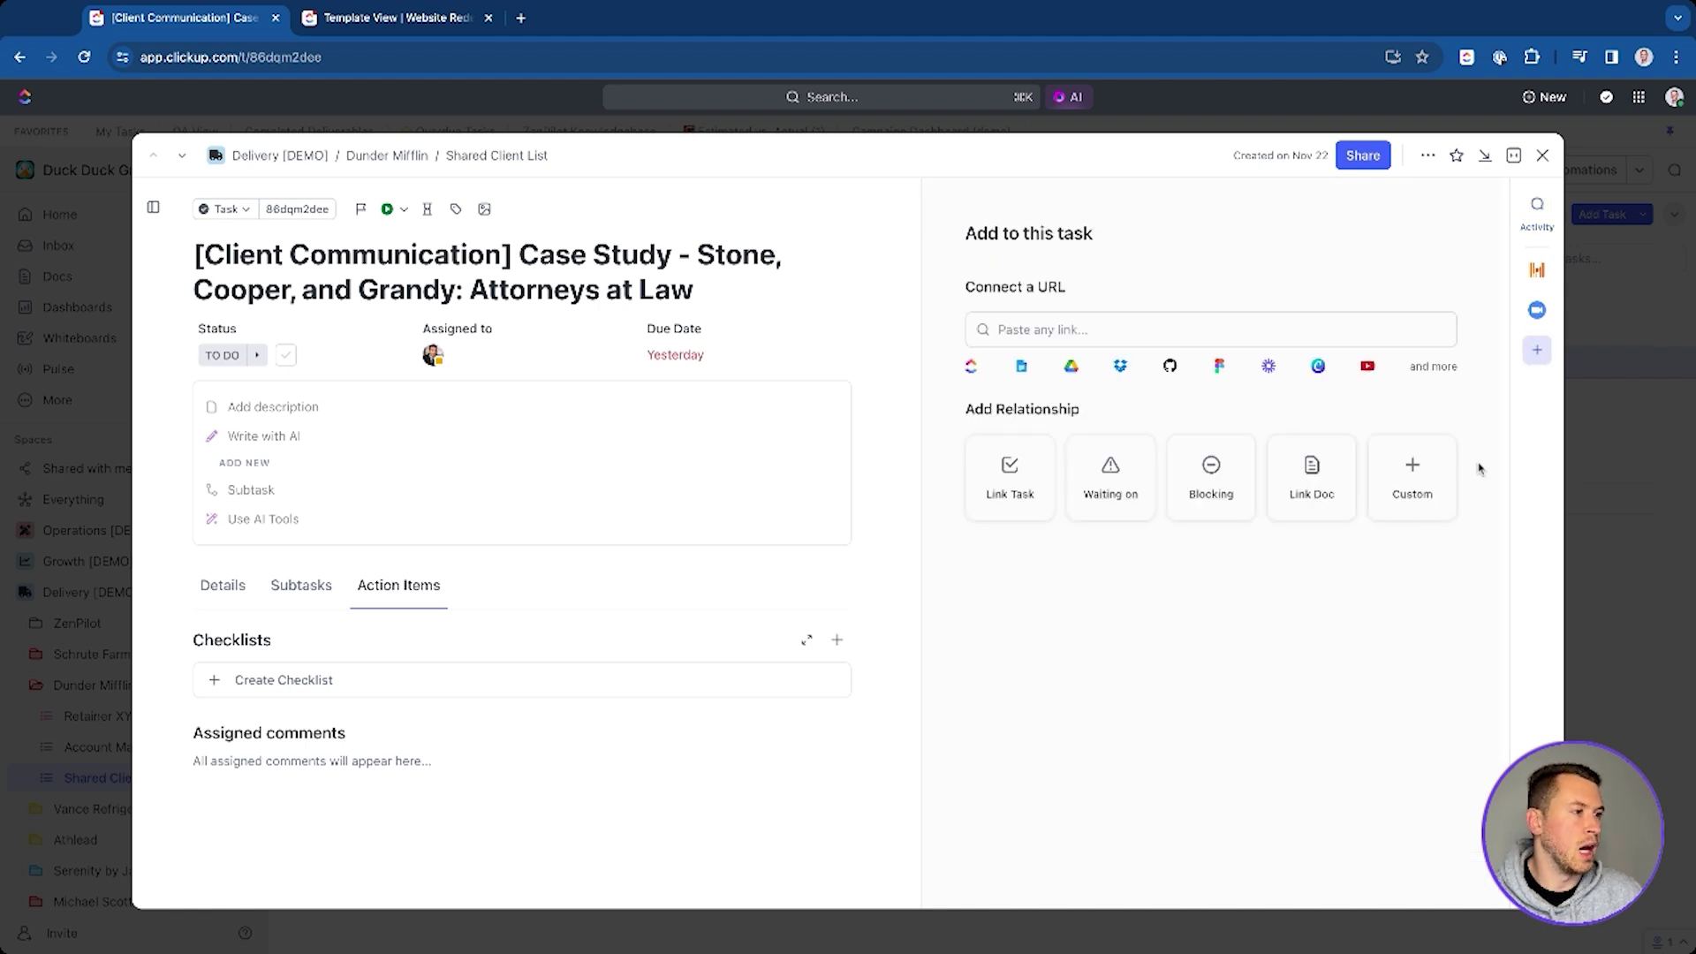
{"action": "left_click", "coordinate": [1030, 492]}
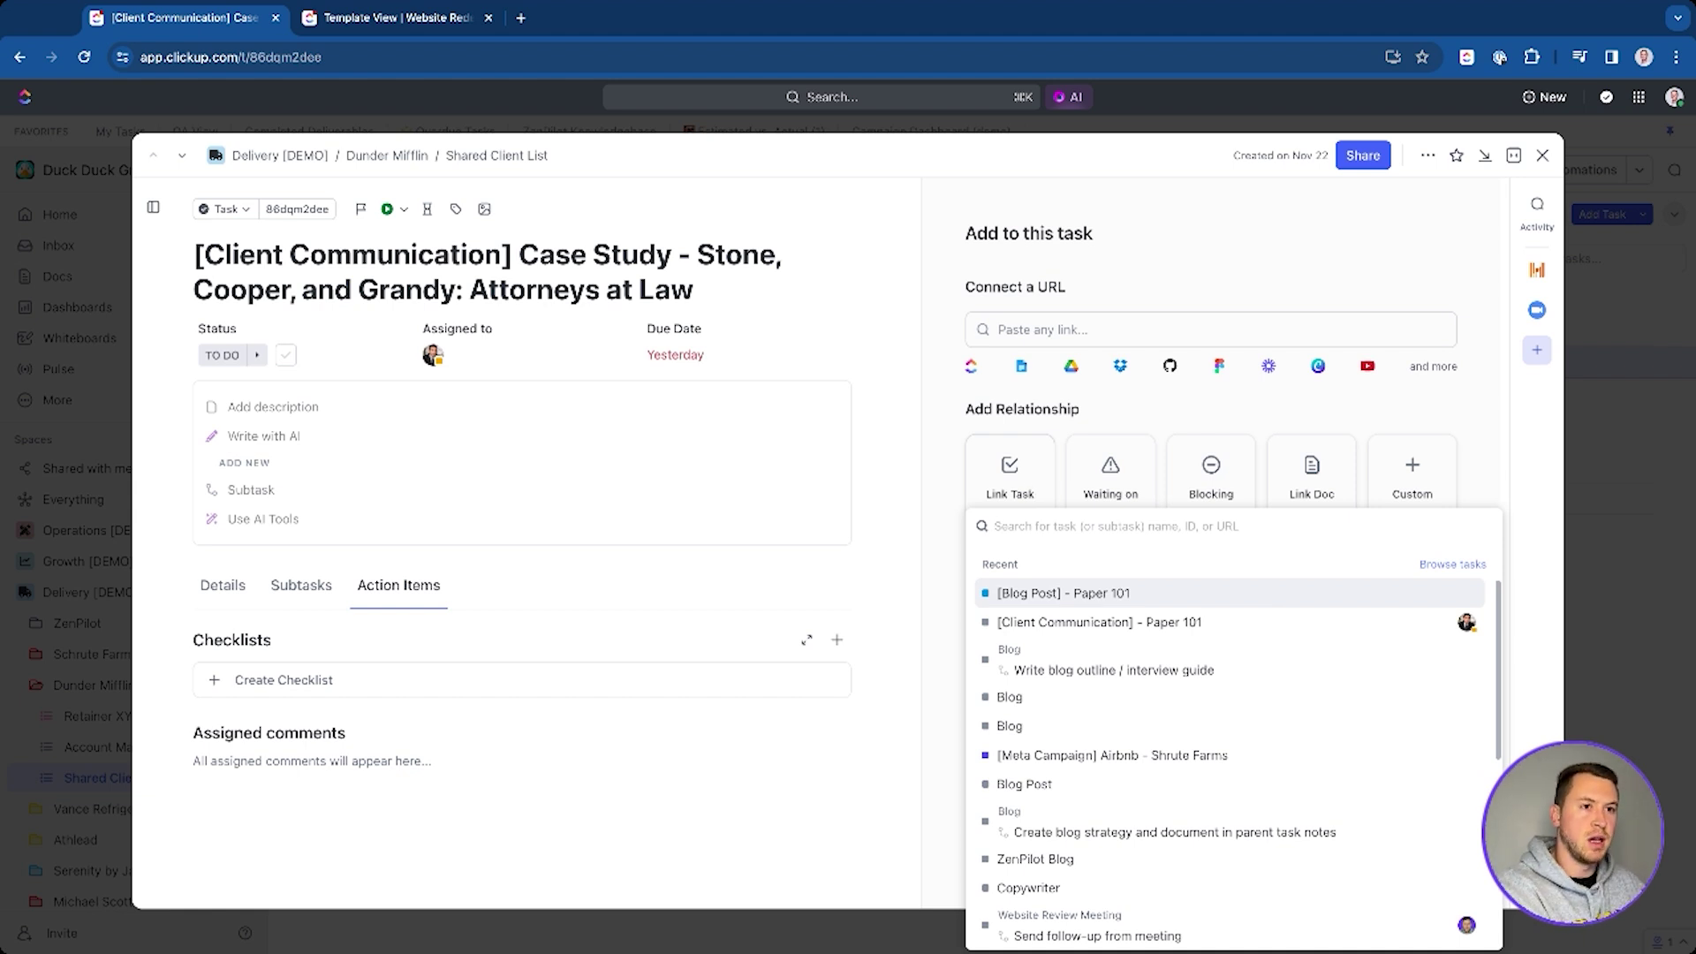
{"action": "type", "text": "case study - stone cooper"}
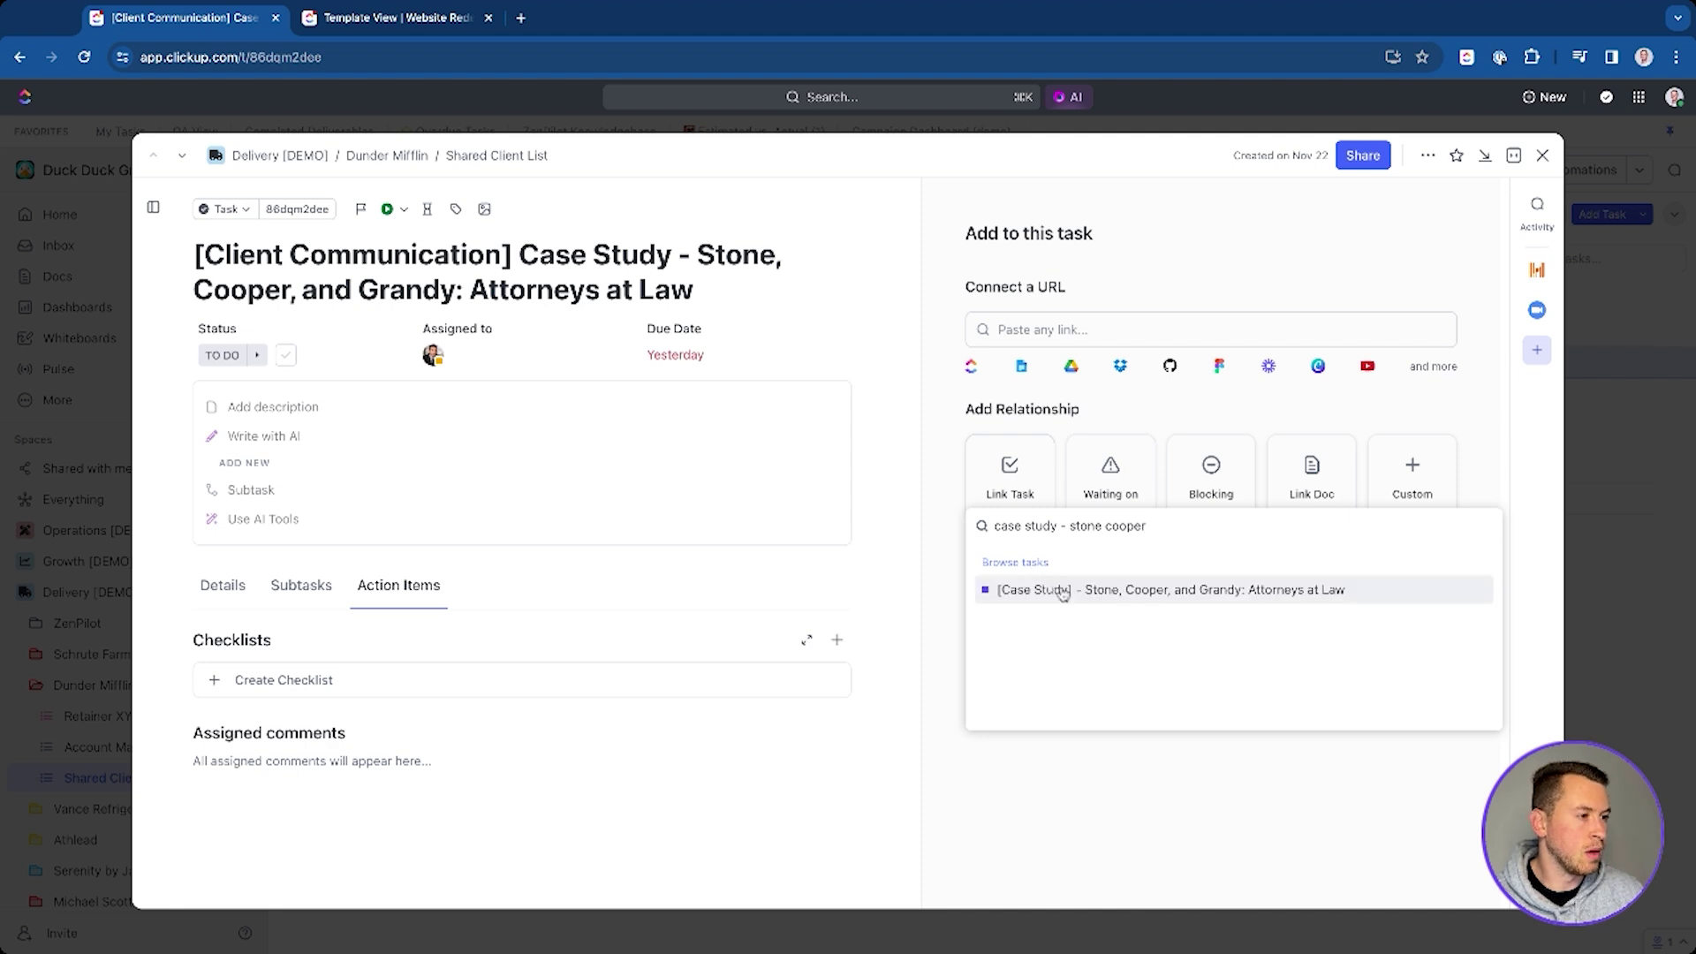
{"action": "left_click", "coordinate": [1063, 593]}
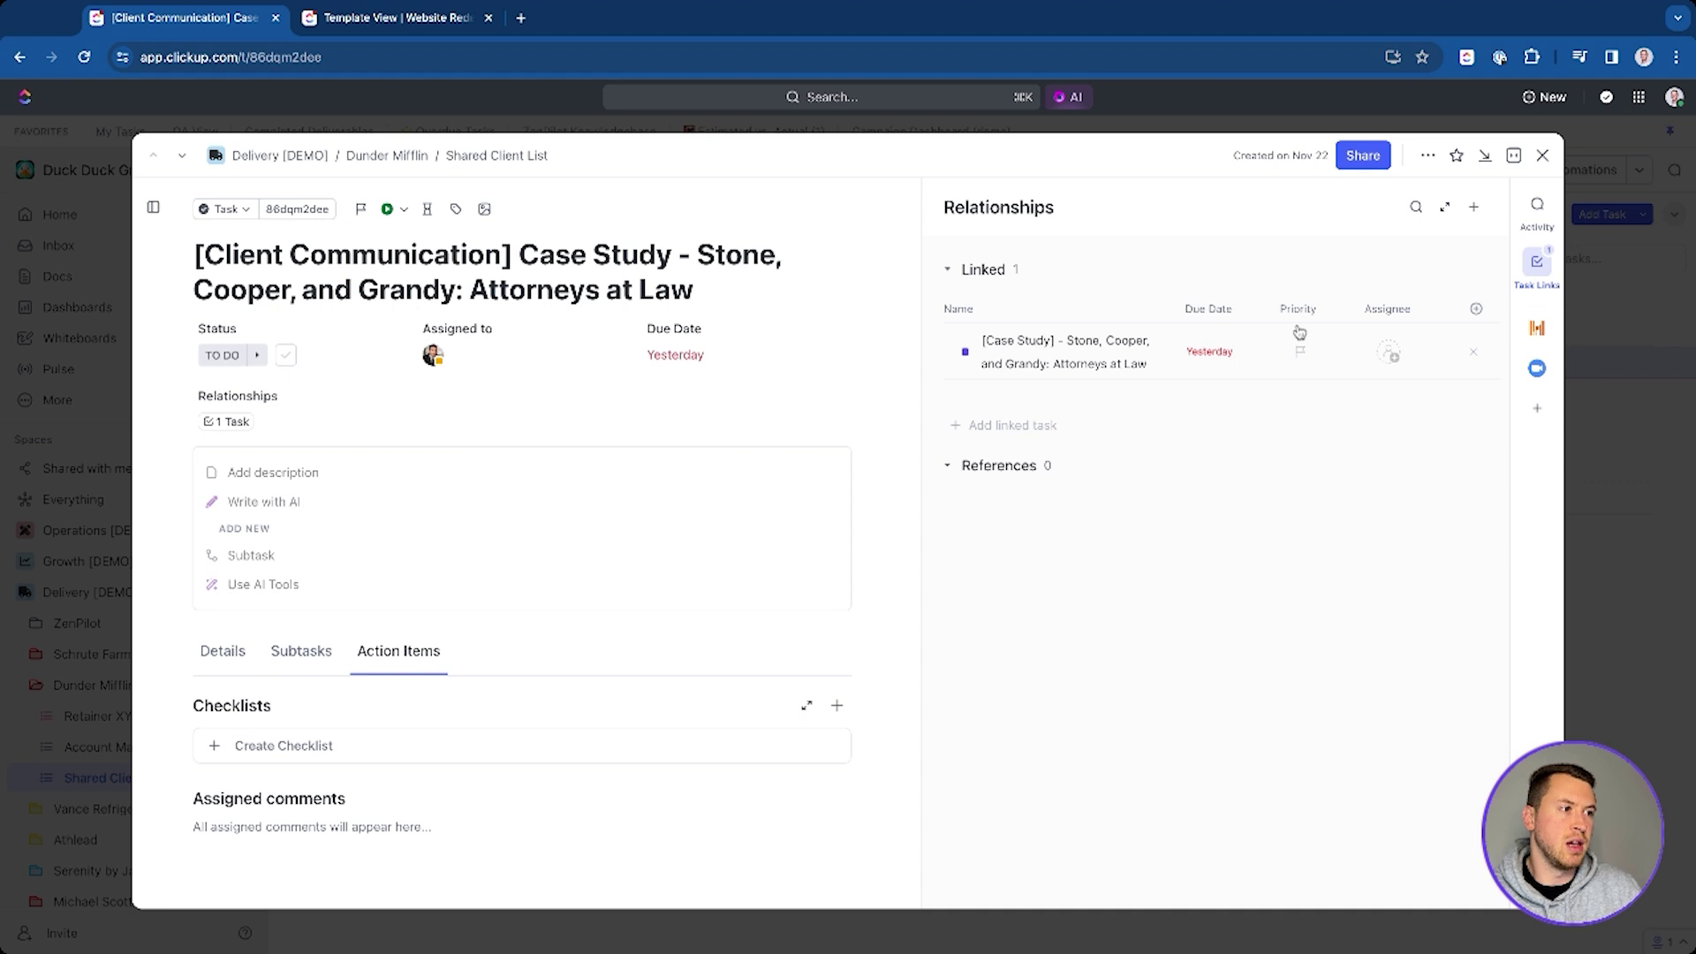
Open the linked Case Study task and follow its link back to the Client Communication task
{"action": "left_click", "coordinate": [1107, 366]}
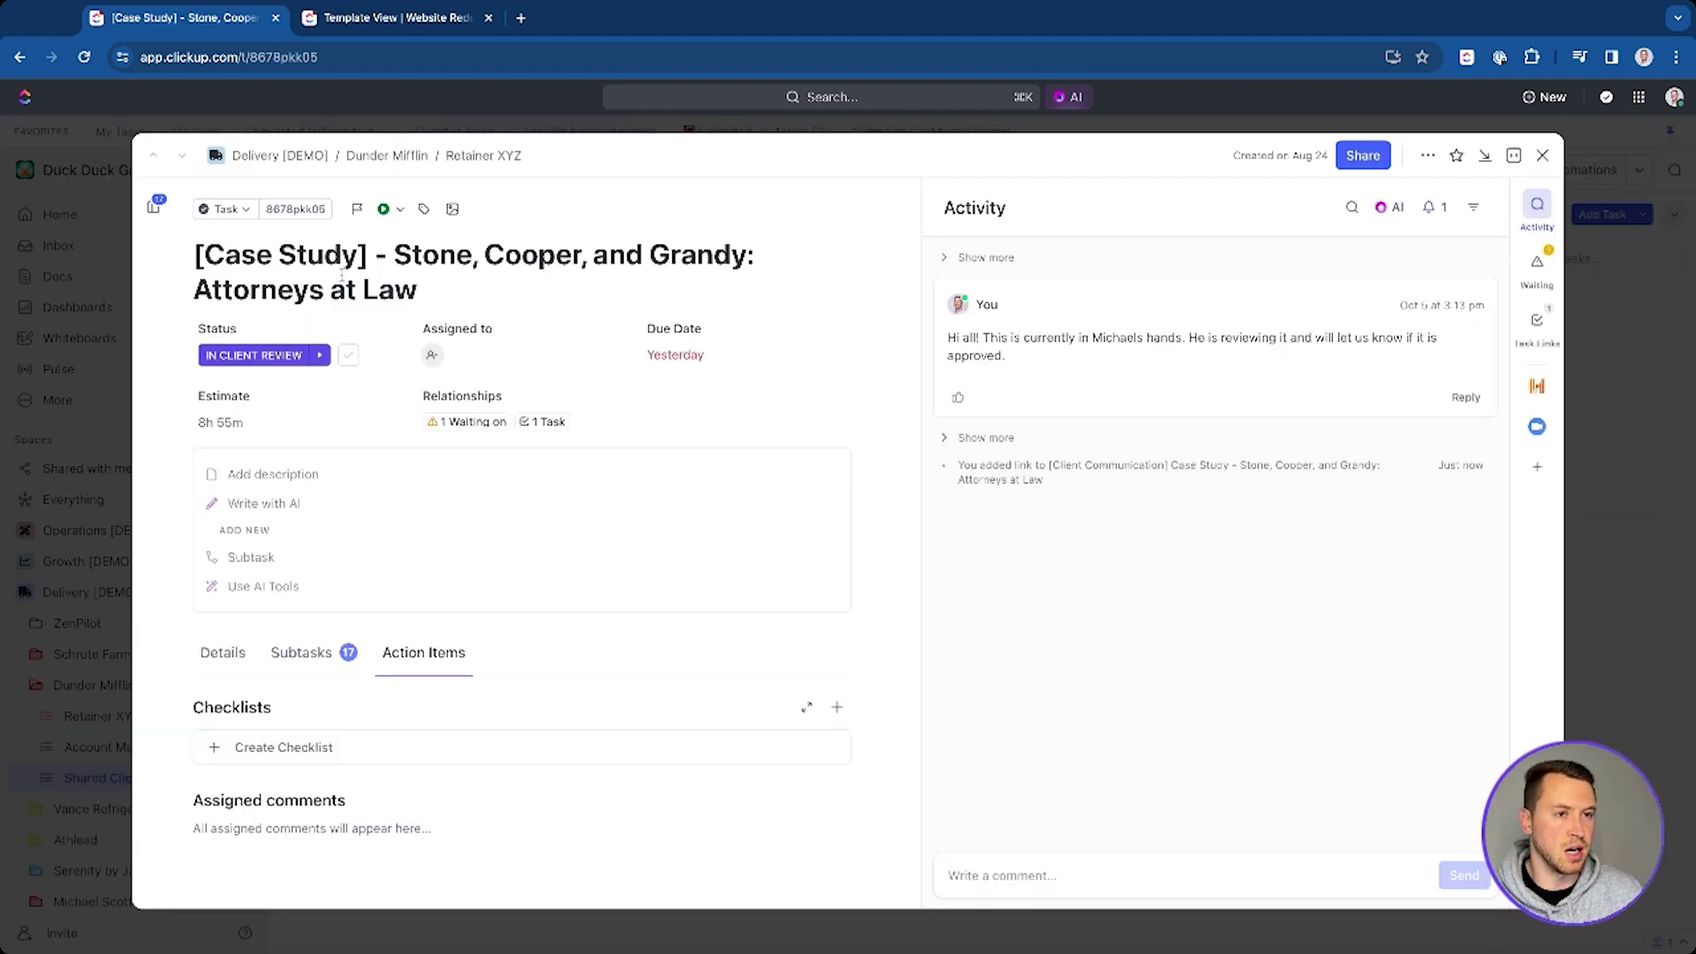
{"action": "left_click", "coordinate": [1537, 322]}
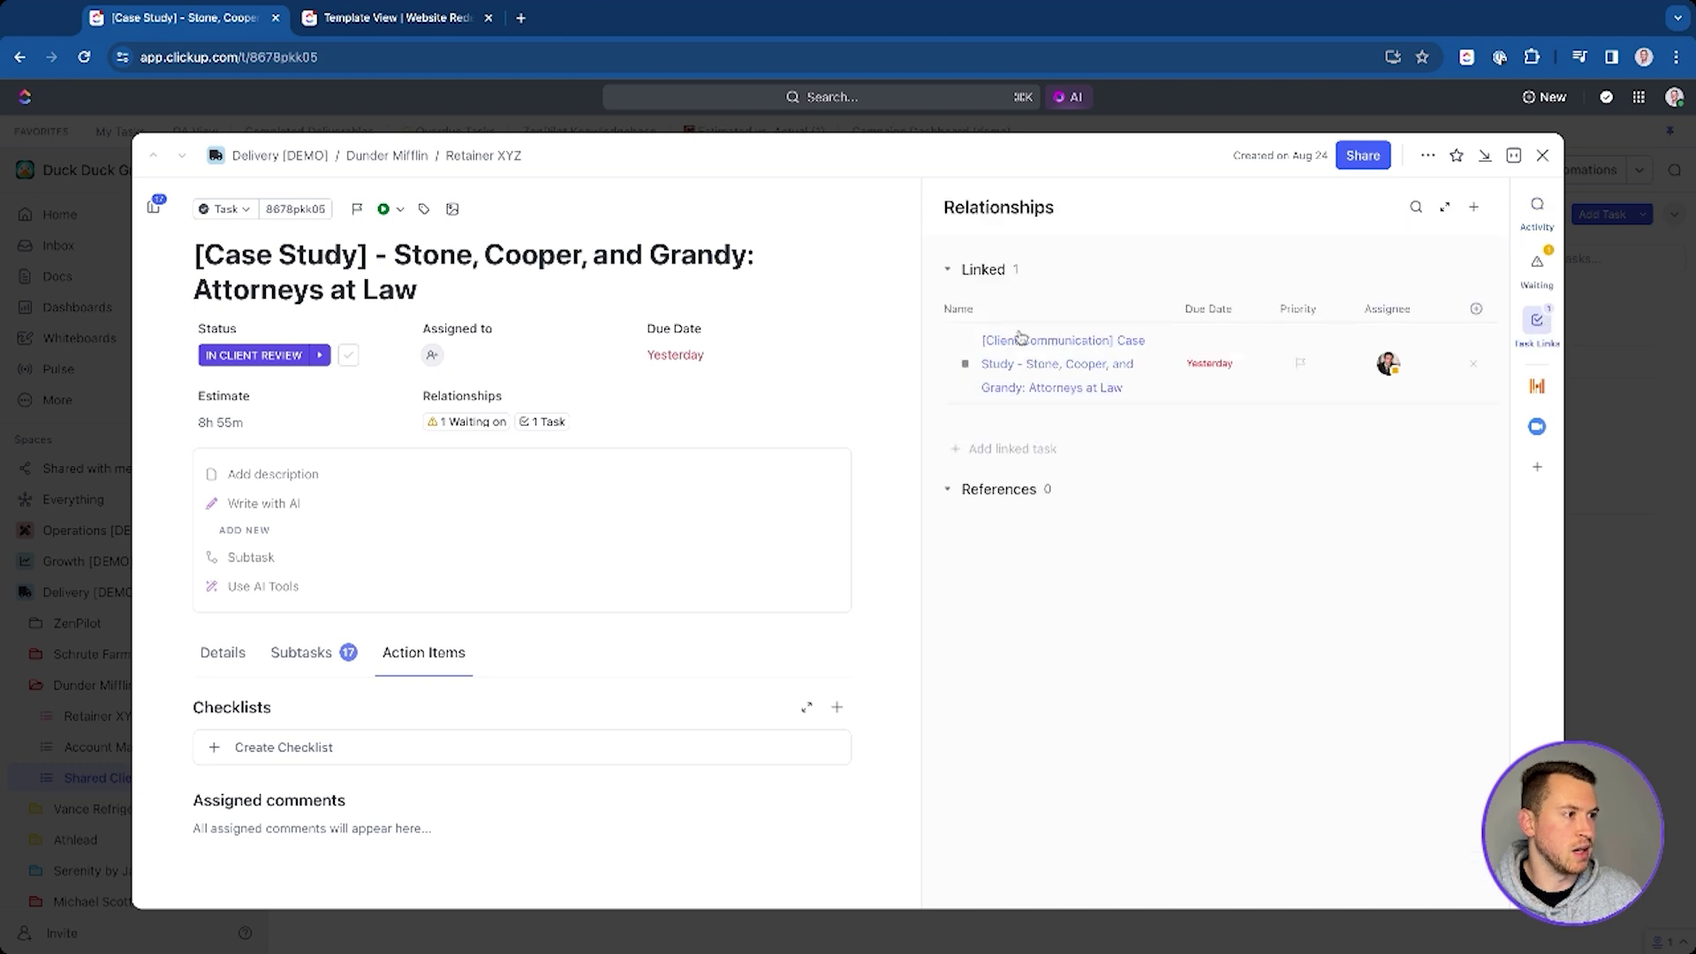
{"action": "left_click", "coordinate": [1053, 365]}
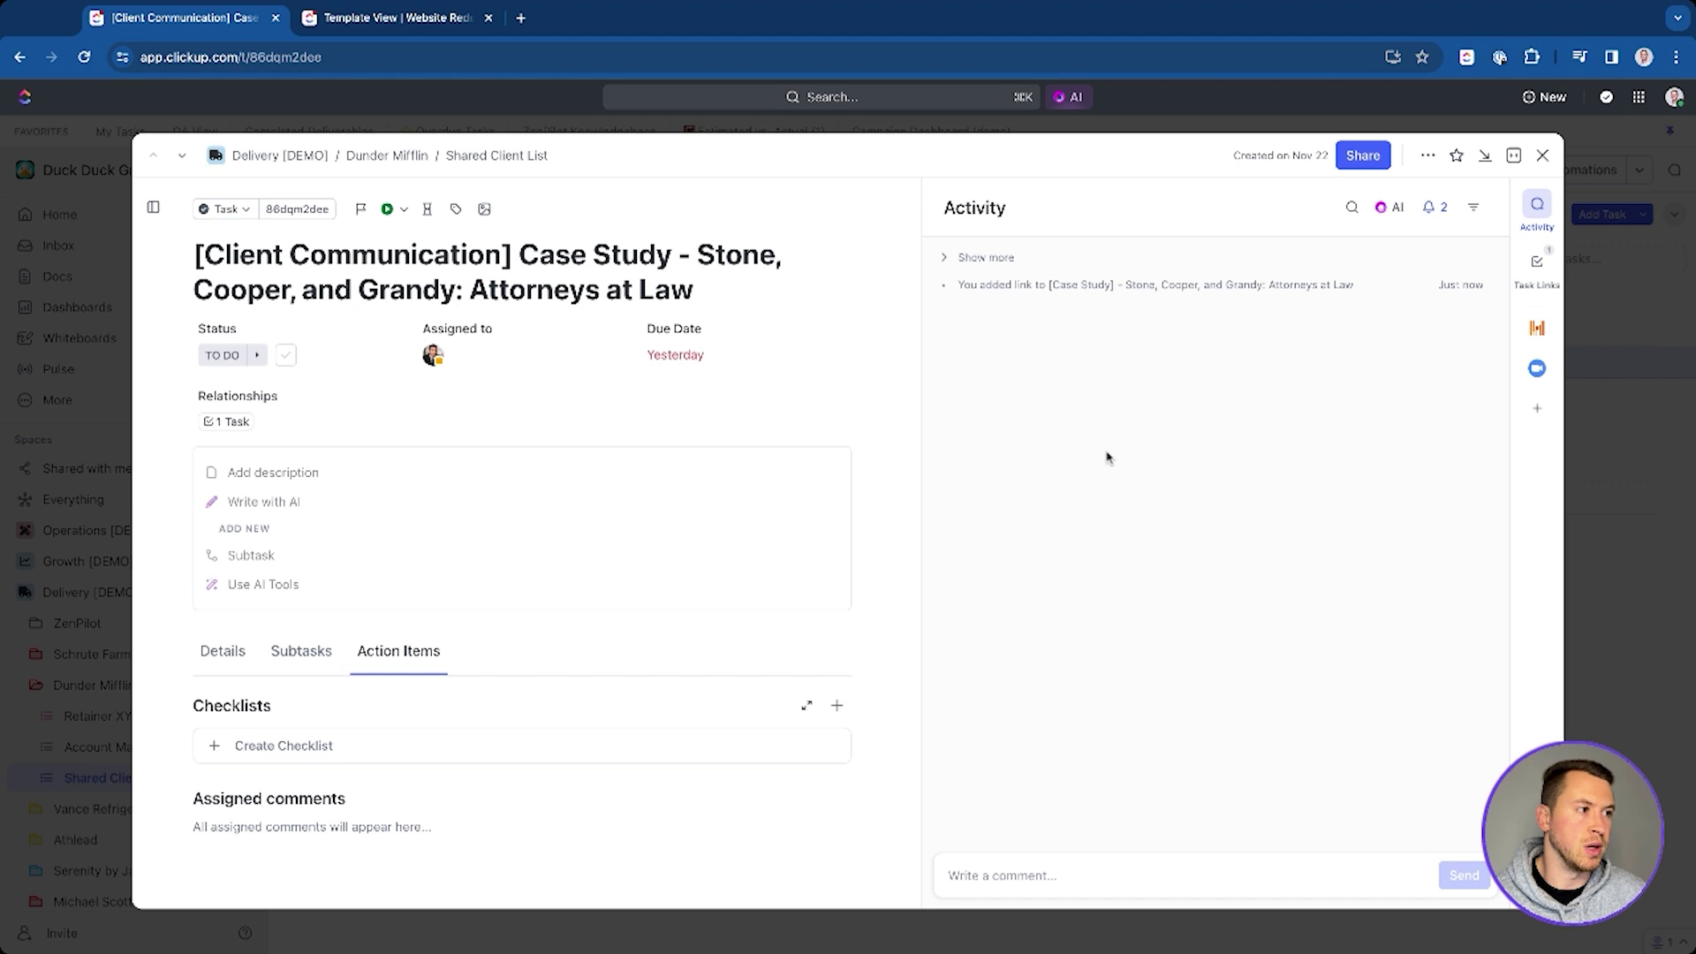
Return to the Shared Client List under Retainer XYZ and open the Client Communication - Paper 101 task
{"action": "left_click", "coordinate": [1542, 156]}
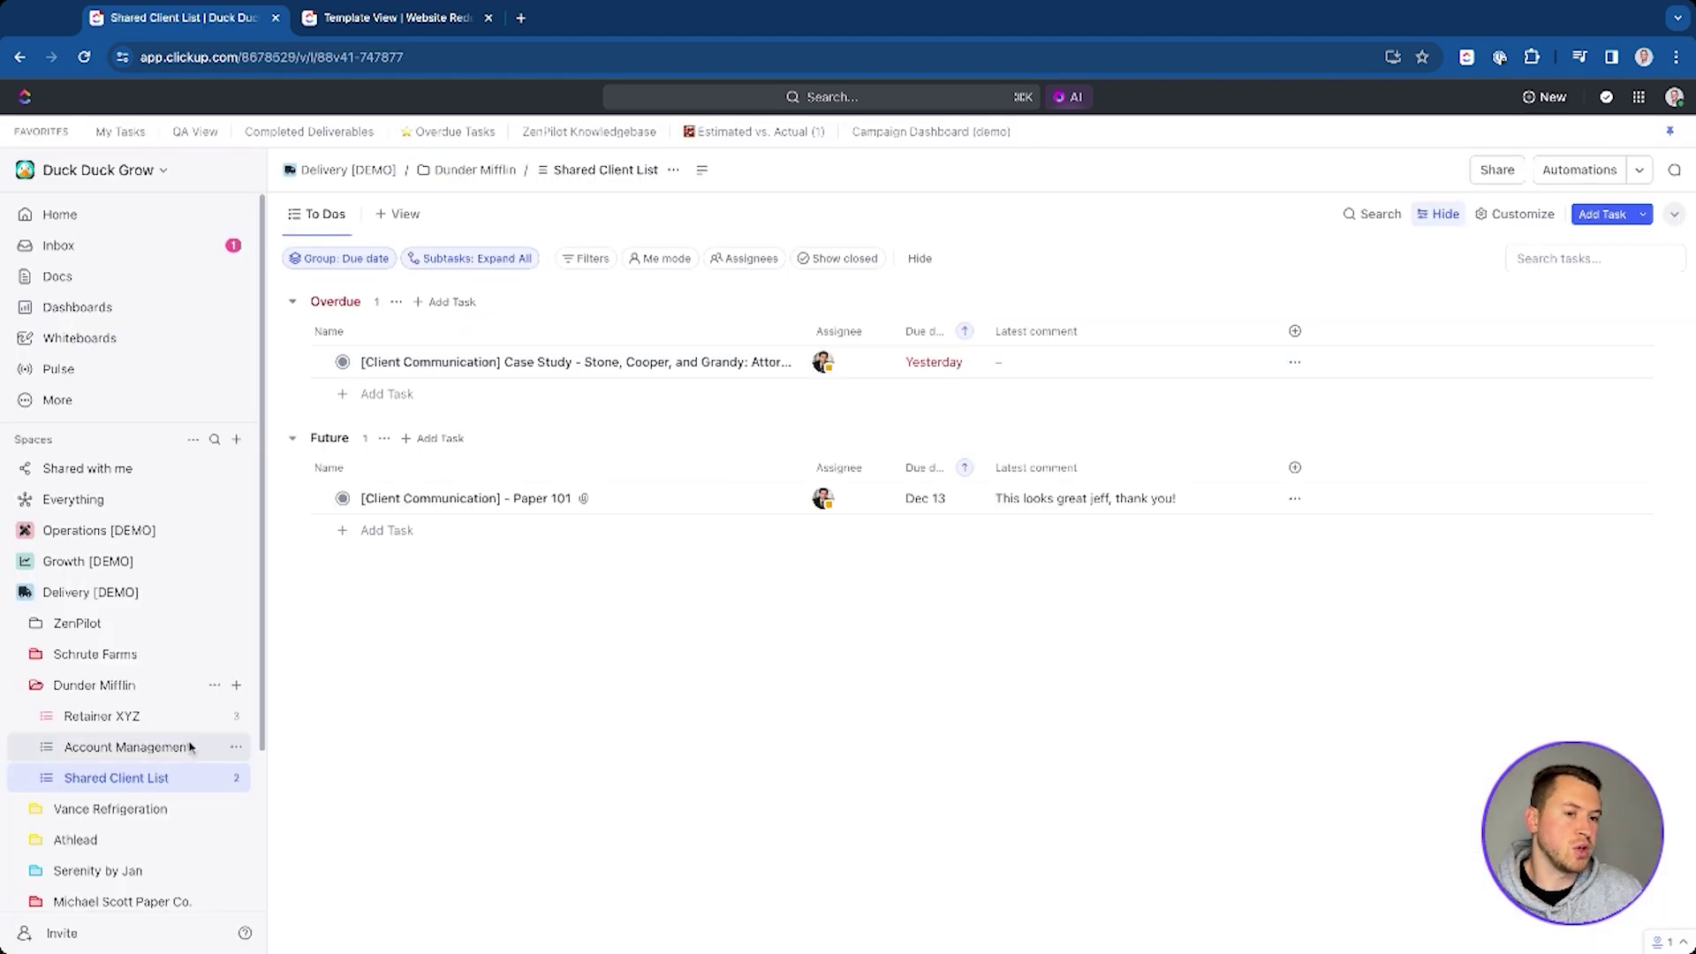
{"action": "left_click", "coordinate": [132, 716]}
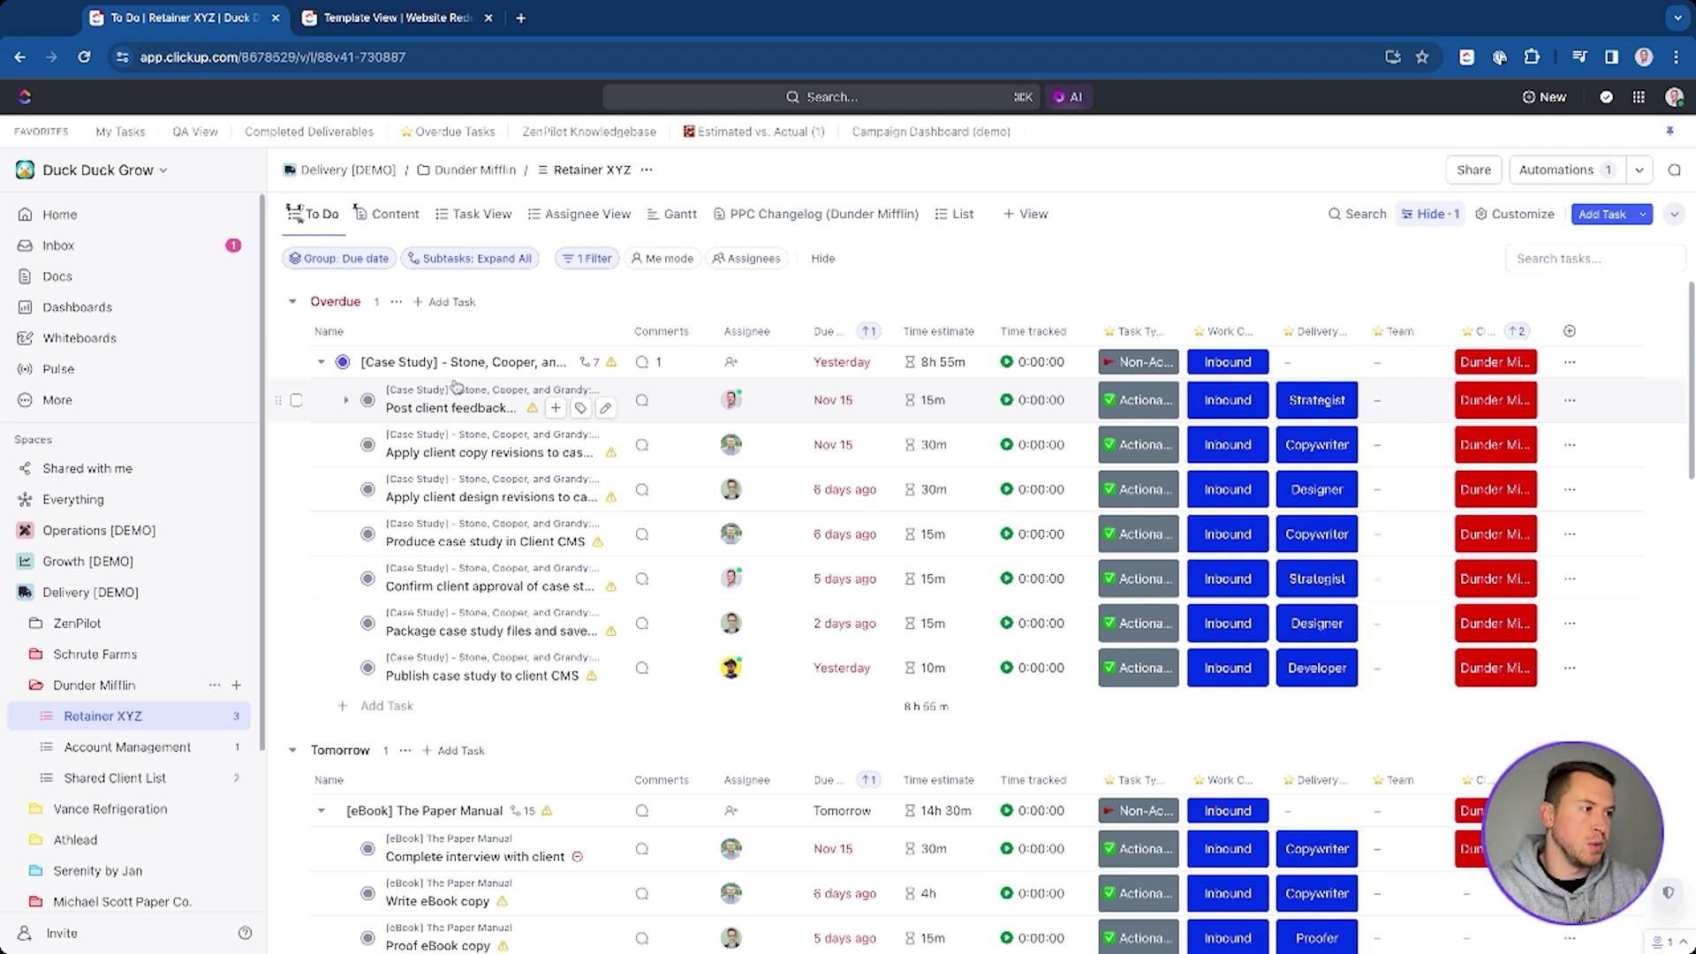
{"action": "left_click", "coordinate": [115, 777]}
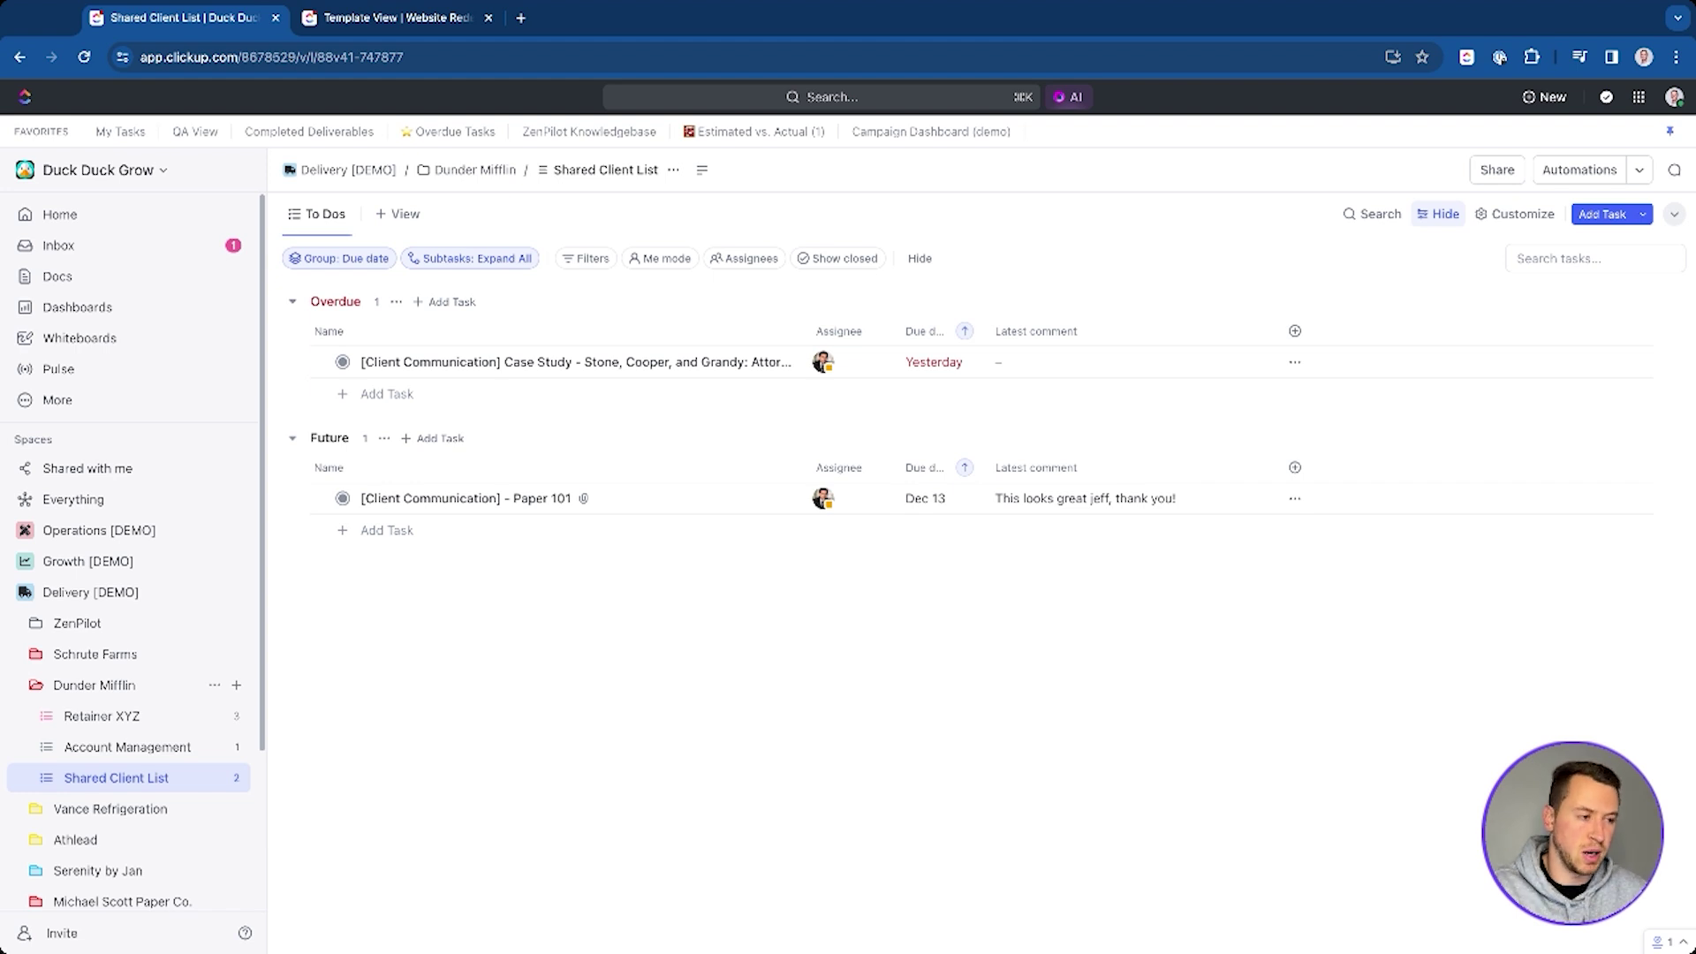
{"action": "left_click", "coordinate": [530, 497]}
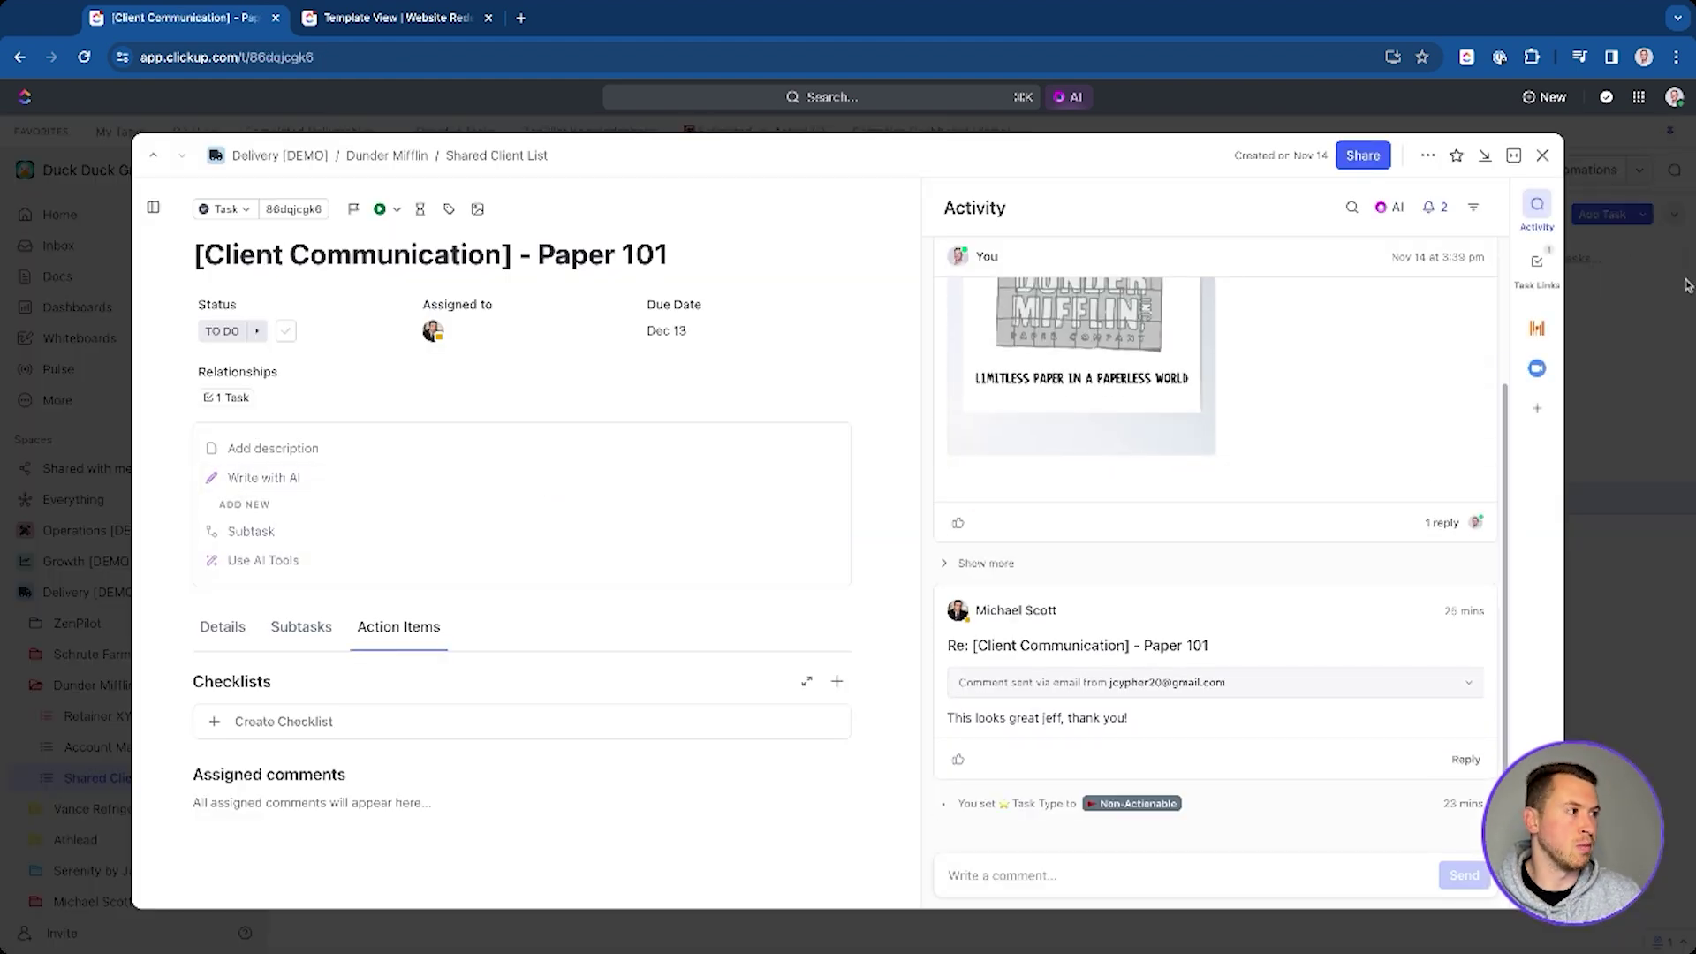
Open the linked Blog Post - Paper 101 task and show its own linked tasks
{"action": "left_click", "coordinate": [1537, 262]}
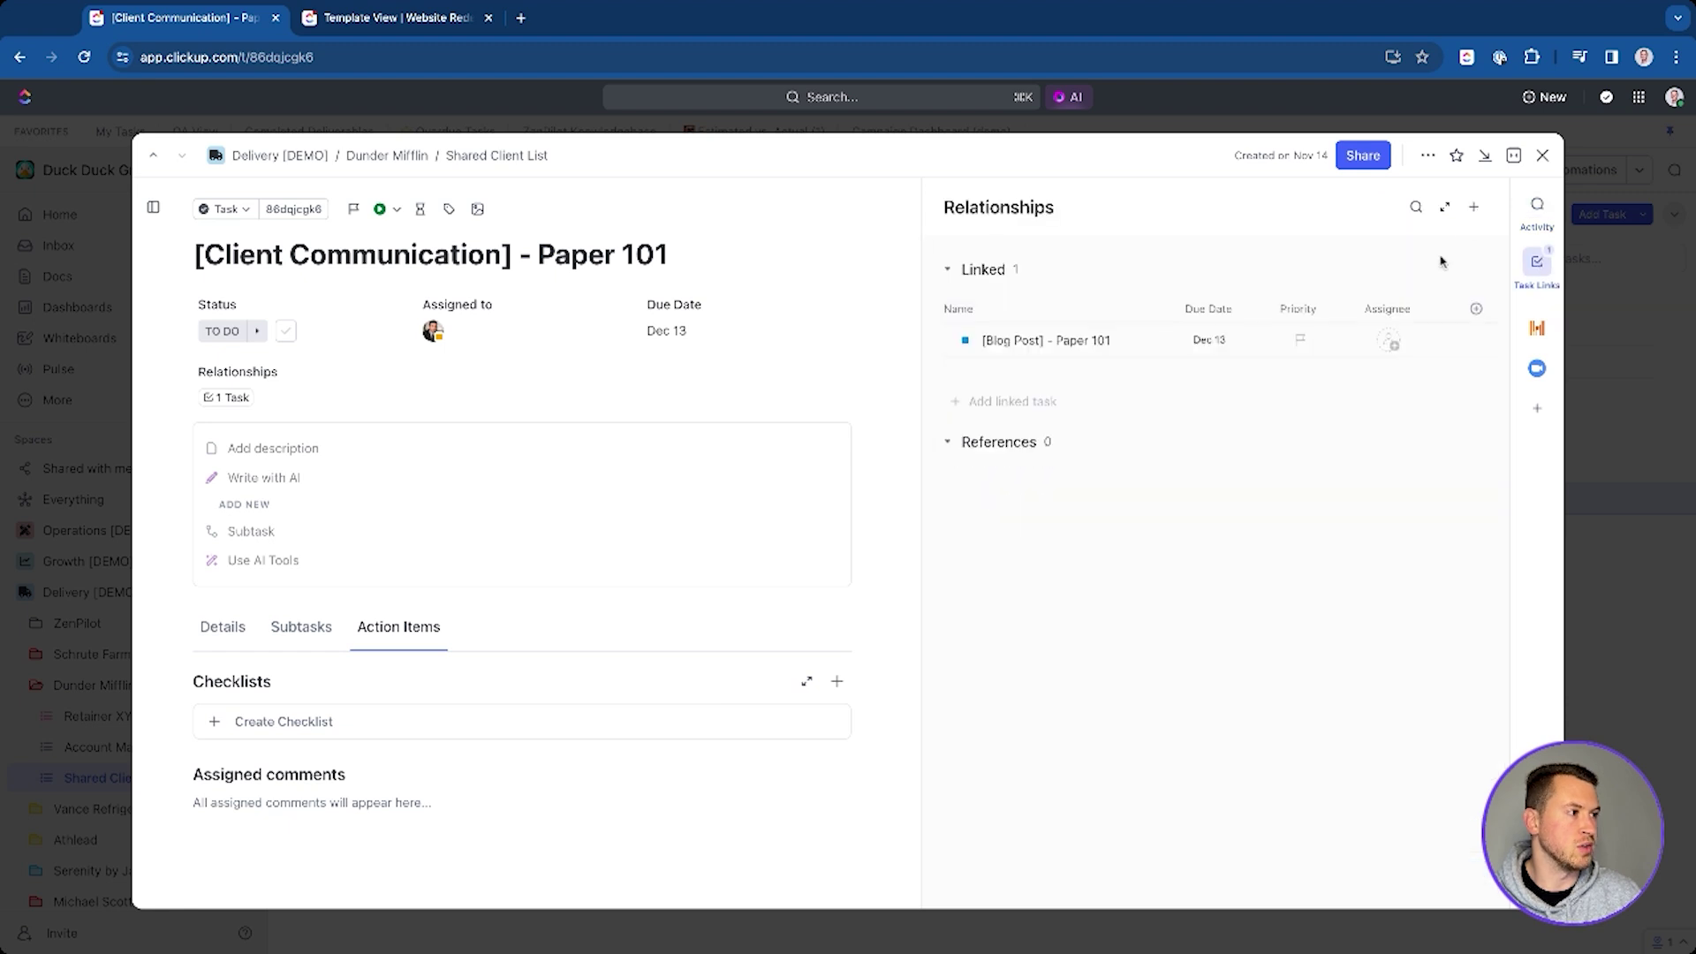
{"action": "left_click", "coordinate": [1035, 349]}
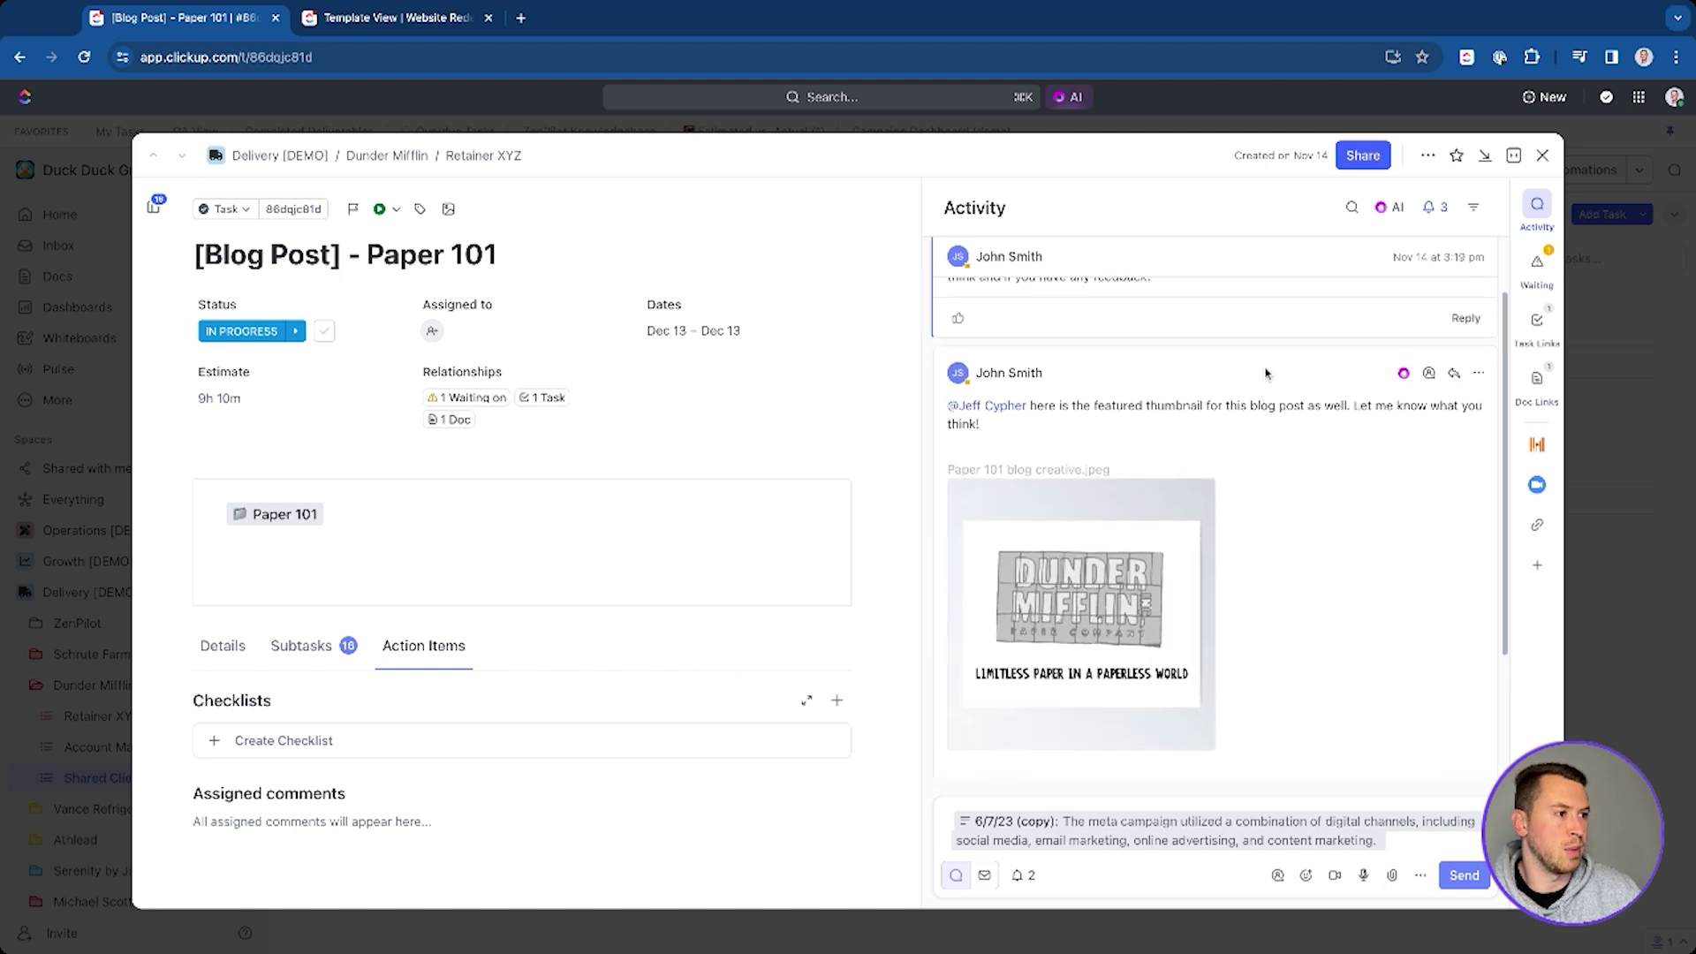
{"action": "scroll", "coordinate": [1157, 429], "scroll_direction": "up", "scroll_amount": 1}
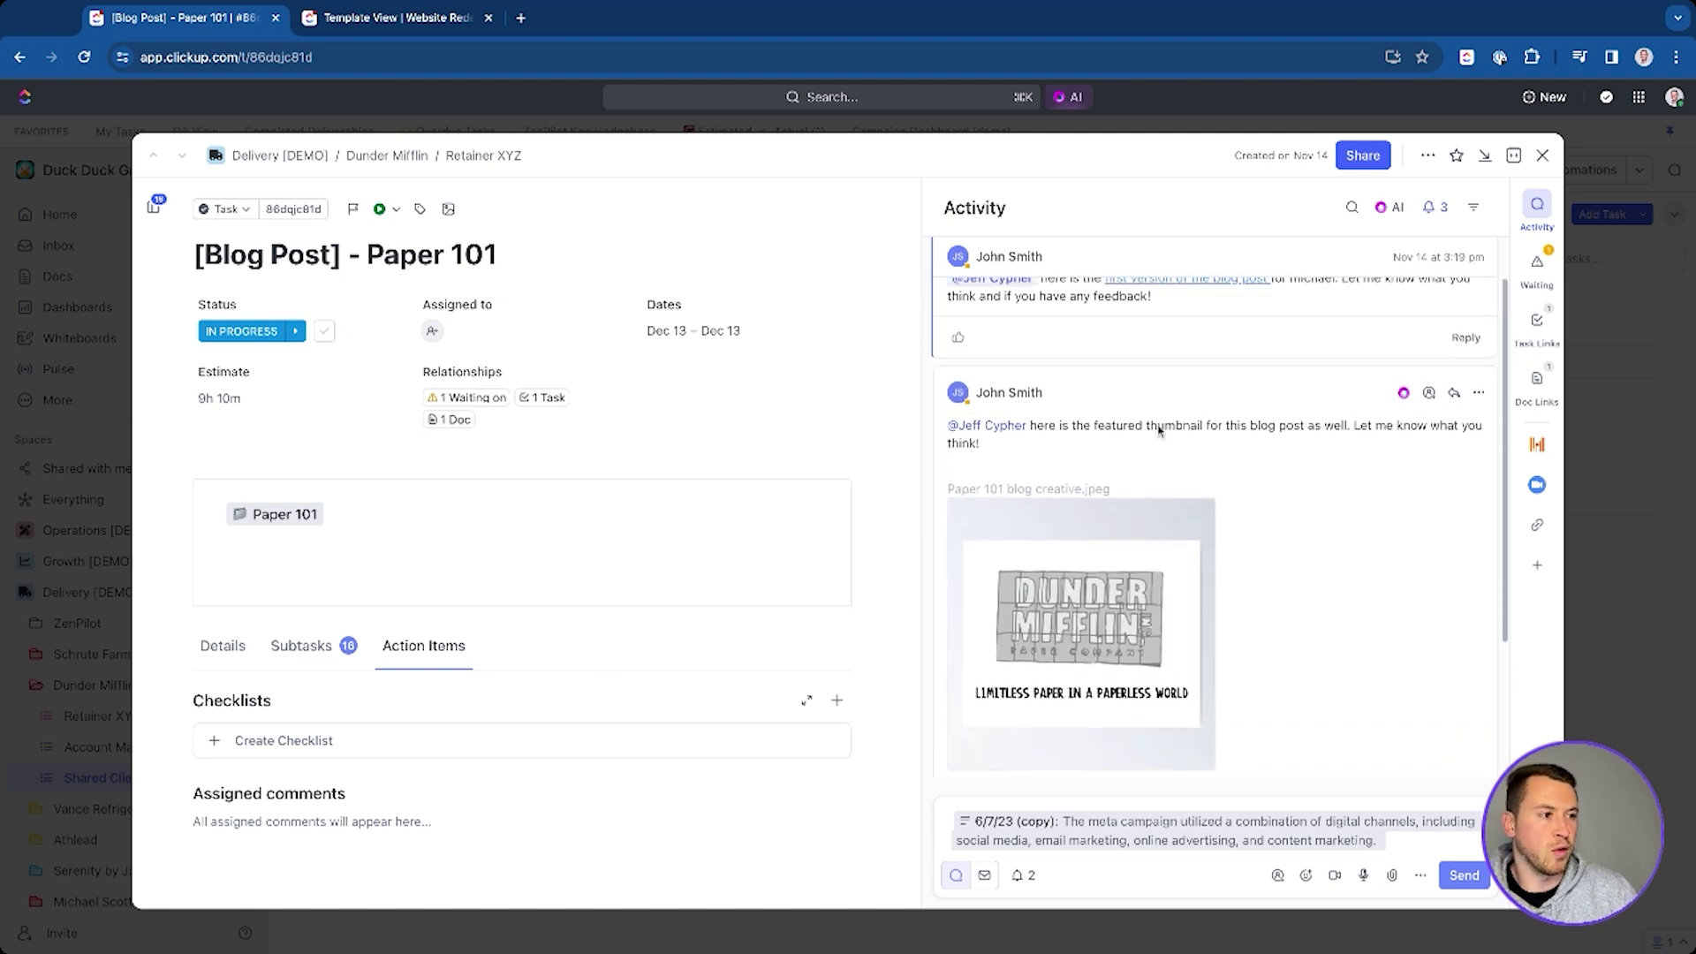
{"action": "scroll", "coordinate": [1160, 430], "scroll_direction": "up", "scroll_amount": 3}
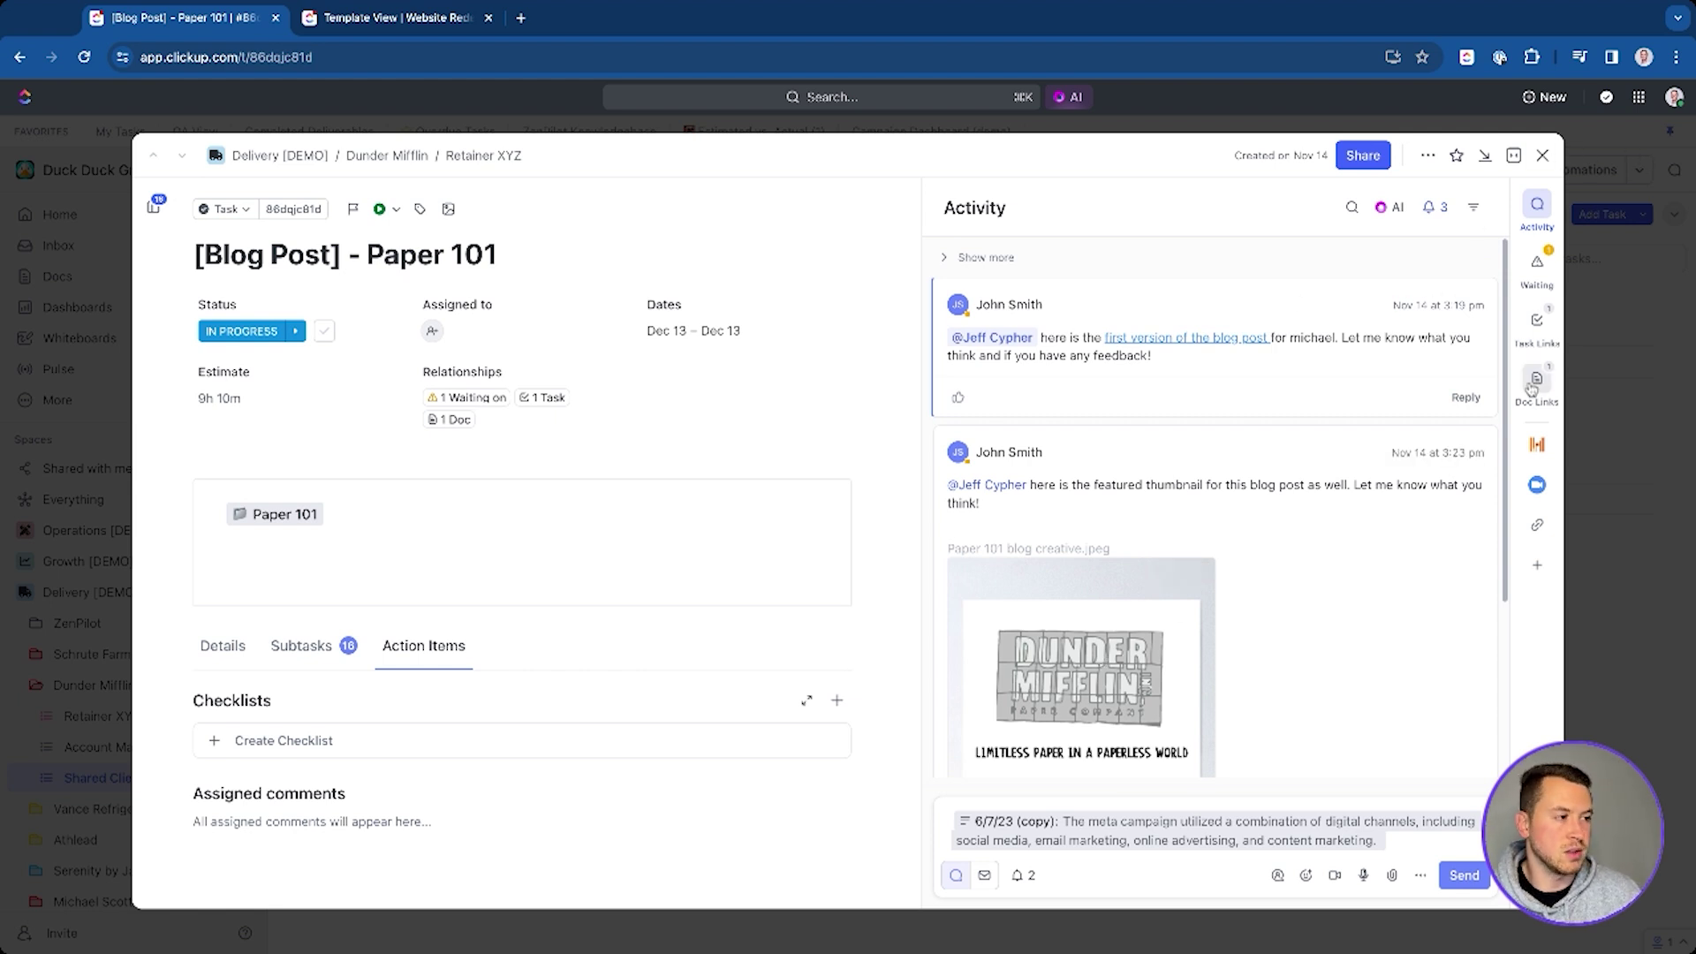
{"action": "left_click", "coordinate": [1536, 334]}
{"action": "left_click", "coordinate": [1125, 341]}
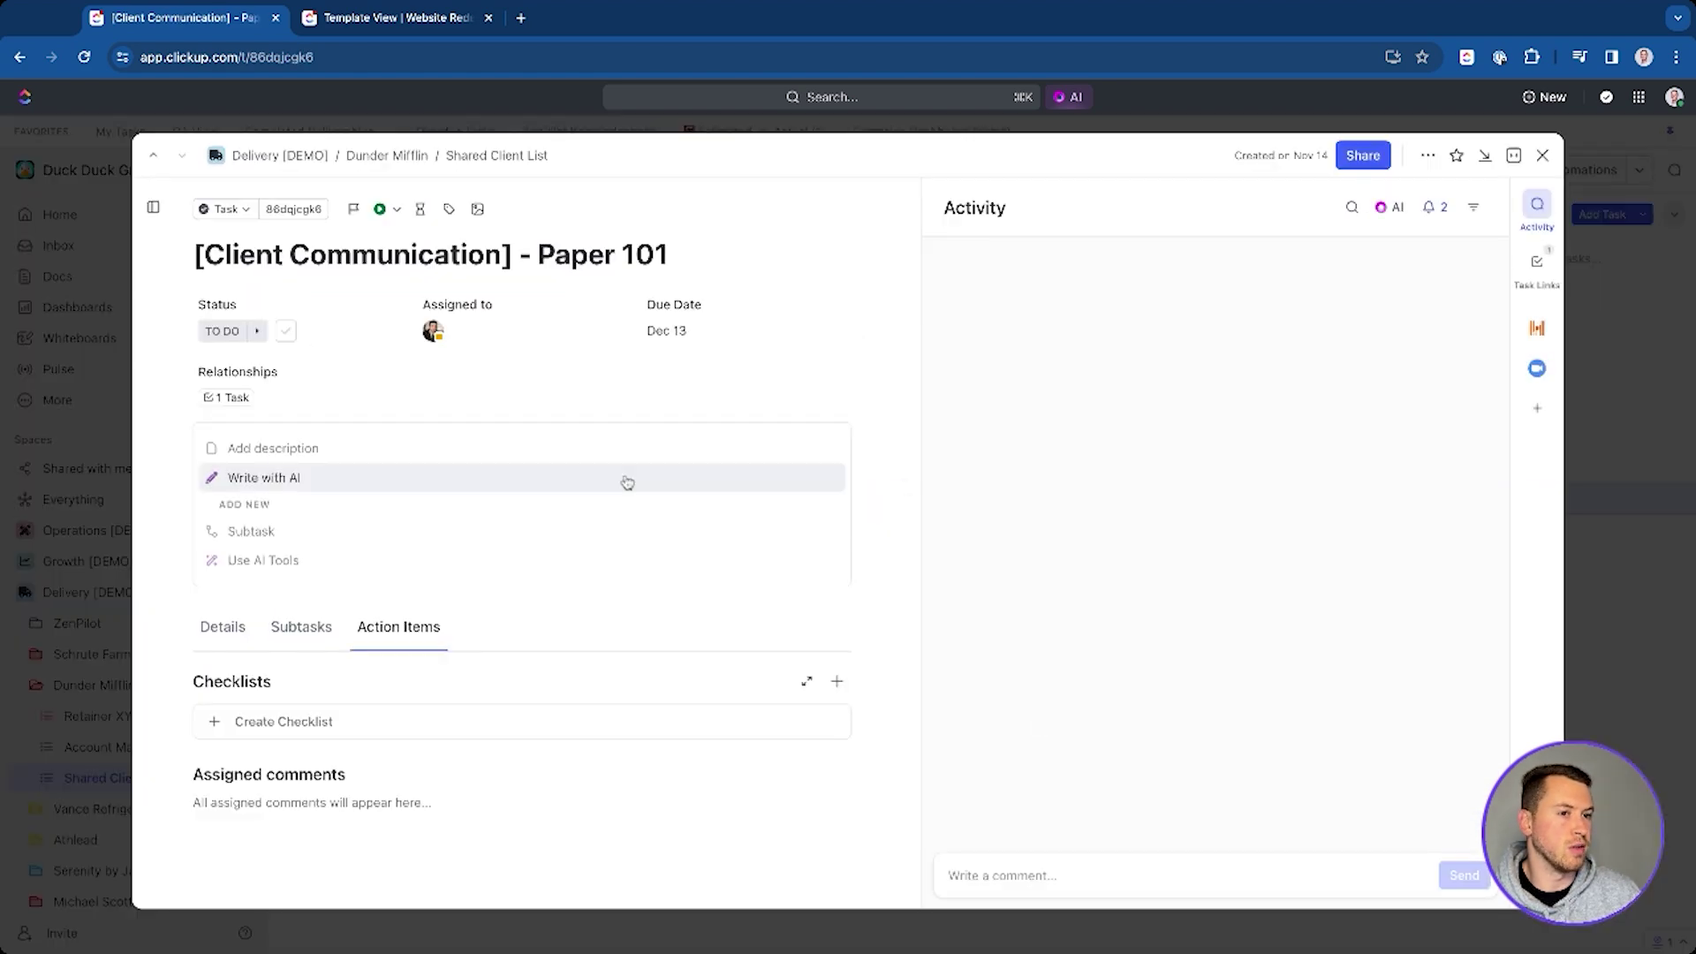
{"action": "scroll", "coordinate": [1072, 457], "scroll_direction": "up", "scroll_amount": 2}
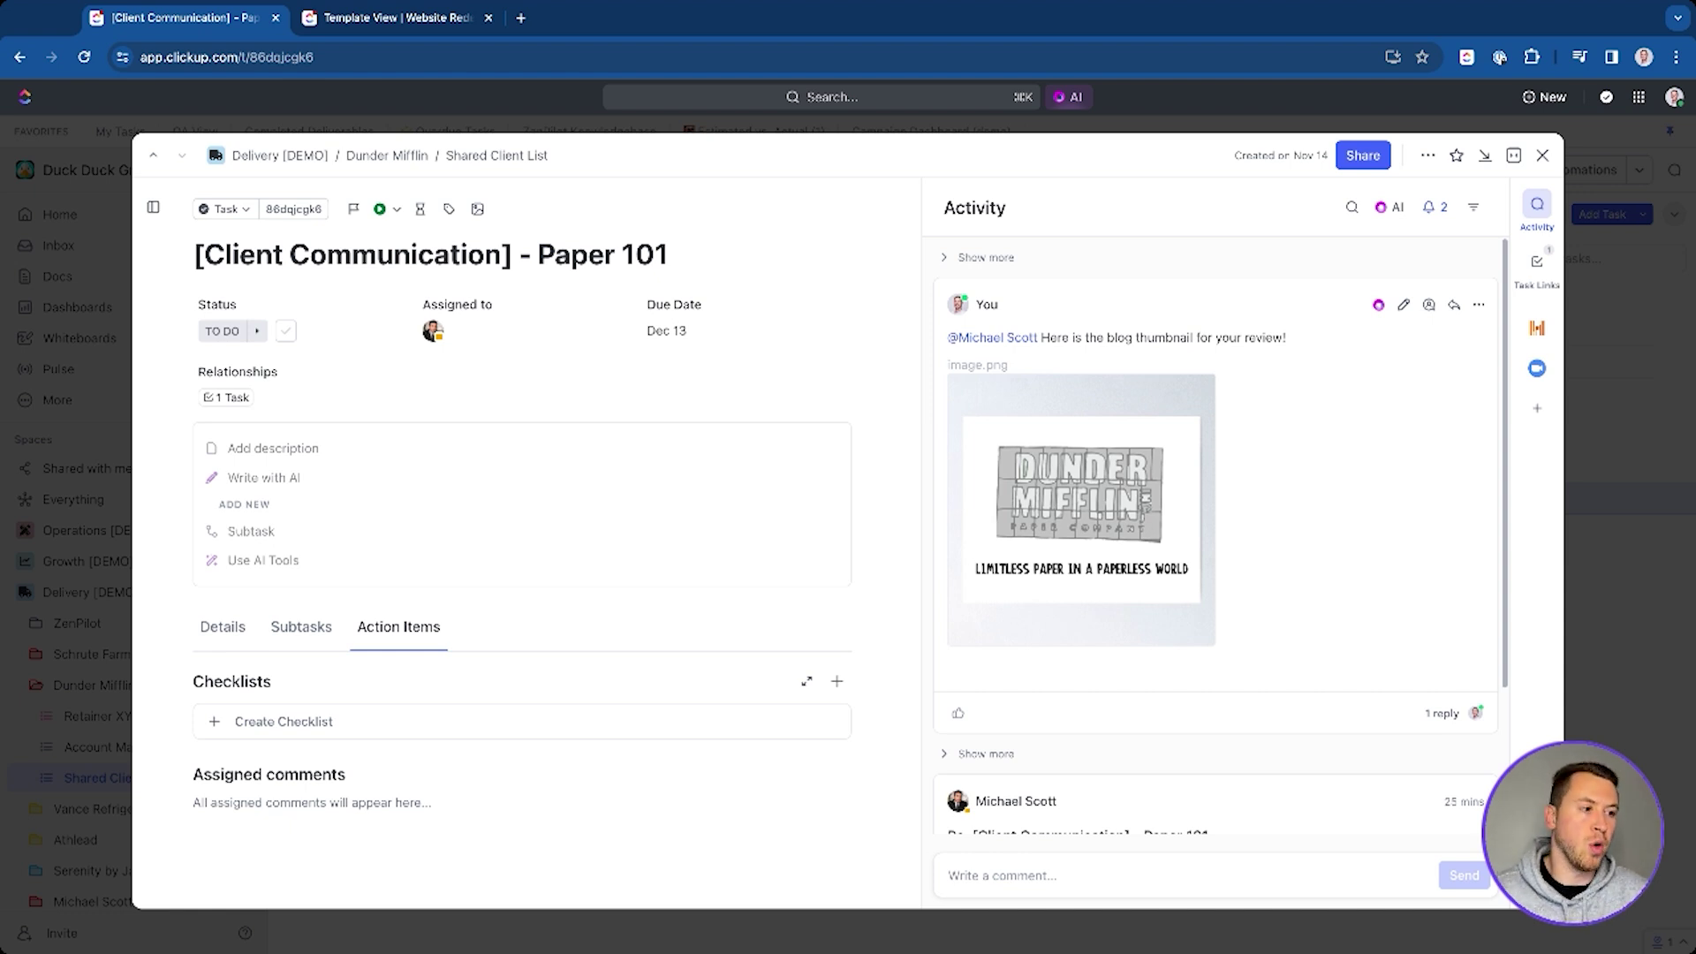
{"action": "mouse_move", "coordinate": [1082, 509]}
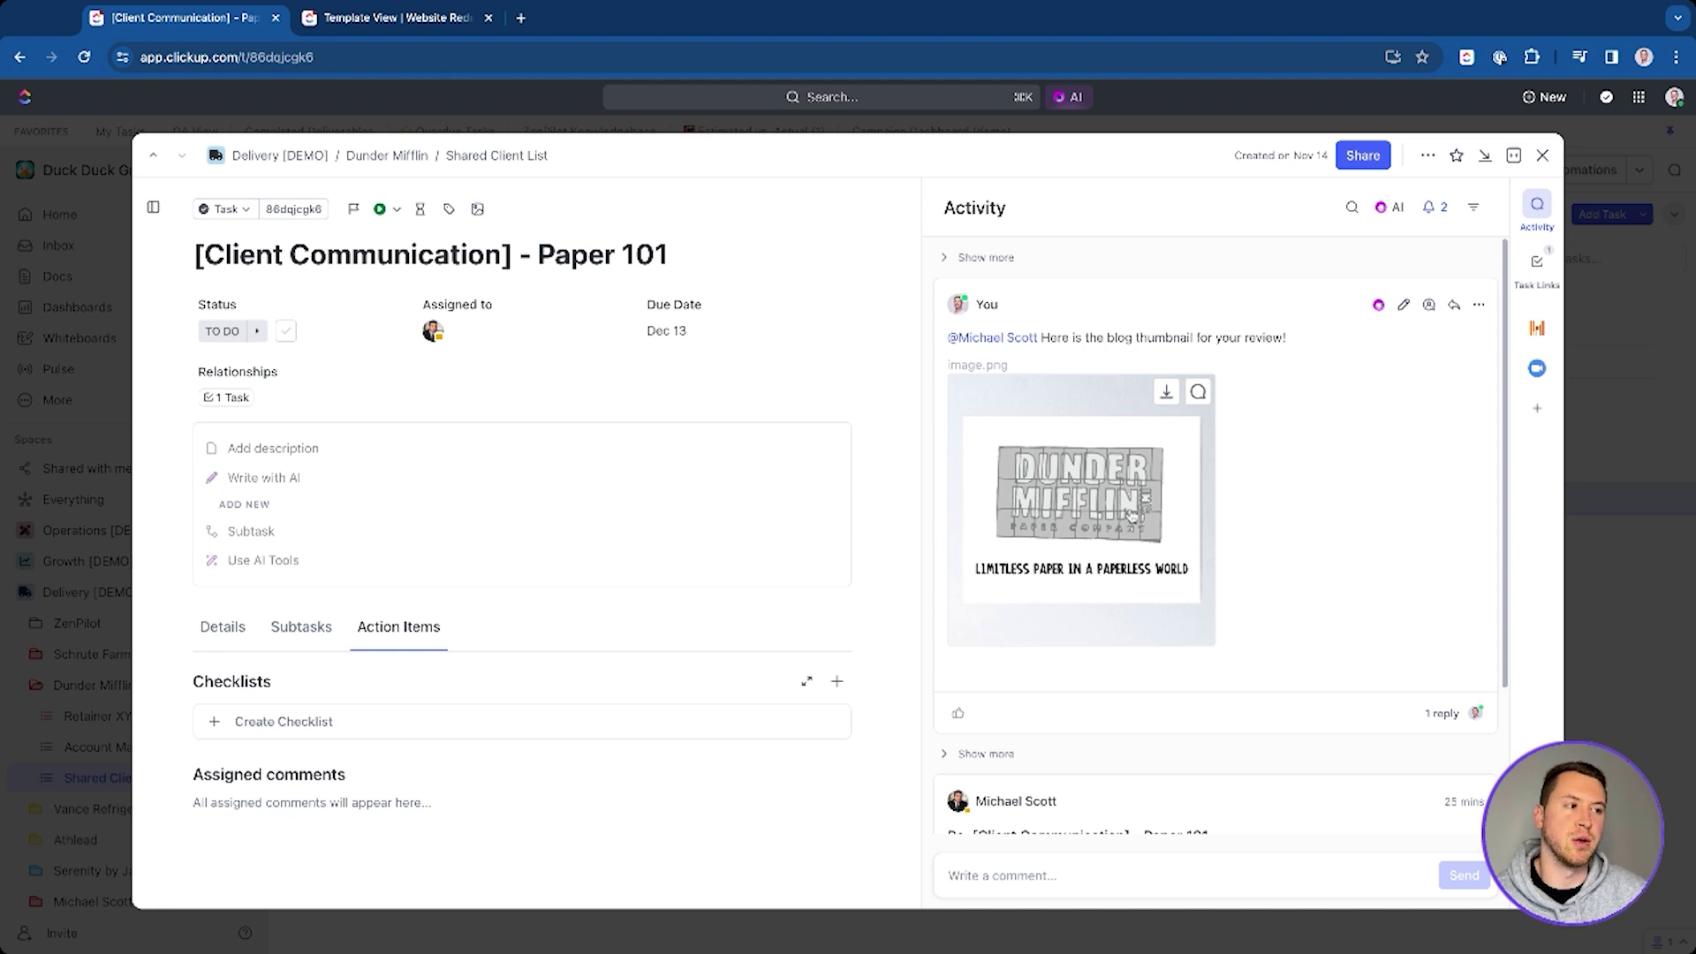
{"action": "scroll", "coordinate": [1131, 515], "scroll_direction": "down", "scroll_amount": 2}
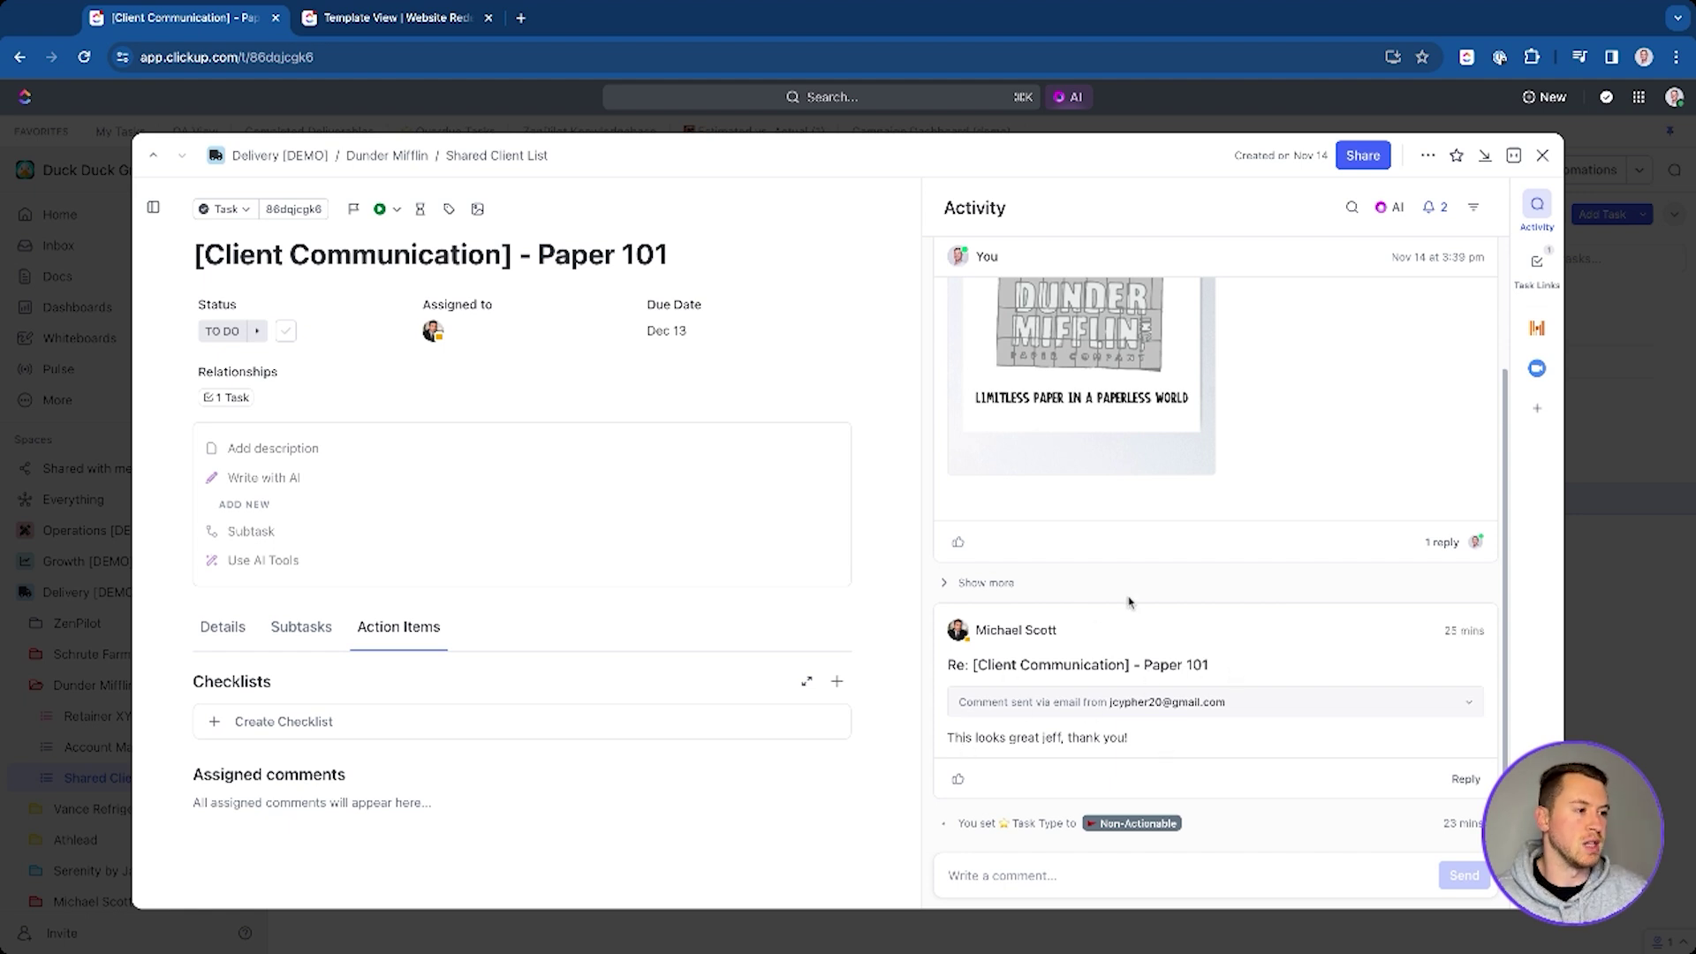
{"action": "scroll", "coordinate": [1133, 611], "scroll_direction": "up", "scroll_amount": 2}
{"action": "scroll", "coordinate": [1134, 611], "scroll_direction": "up", "scroll_amount": 1}
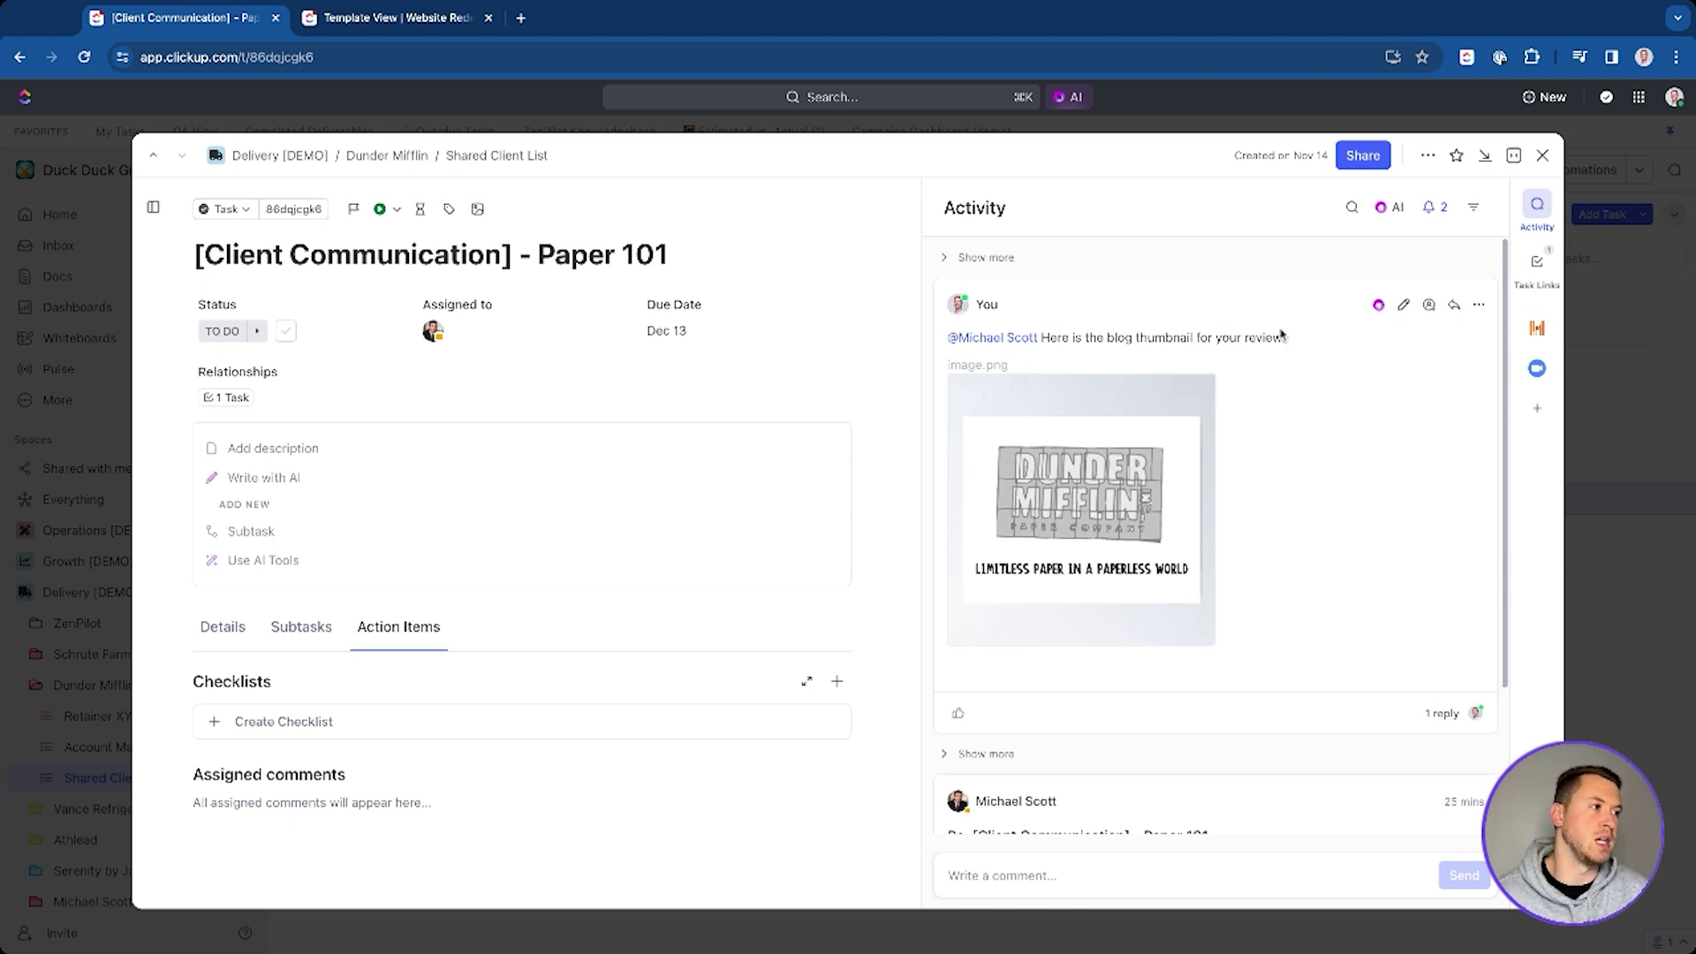
Open the thumbnail comment thread and full-size image, place a pin, close without commenting, then show linked tasks
{"action": "left_click", "coordinate": [1429, 304]}
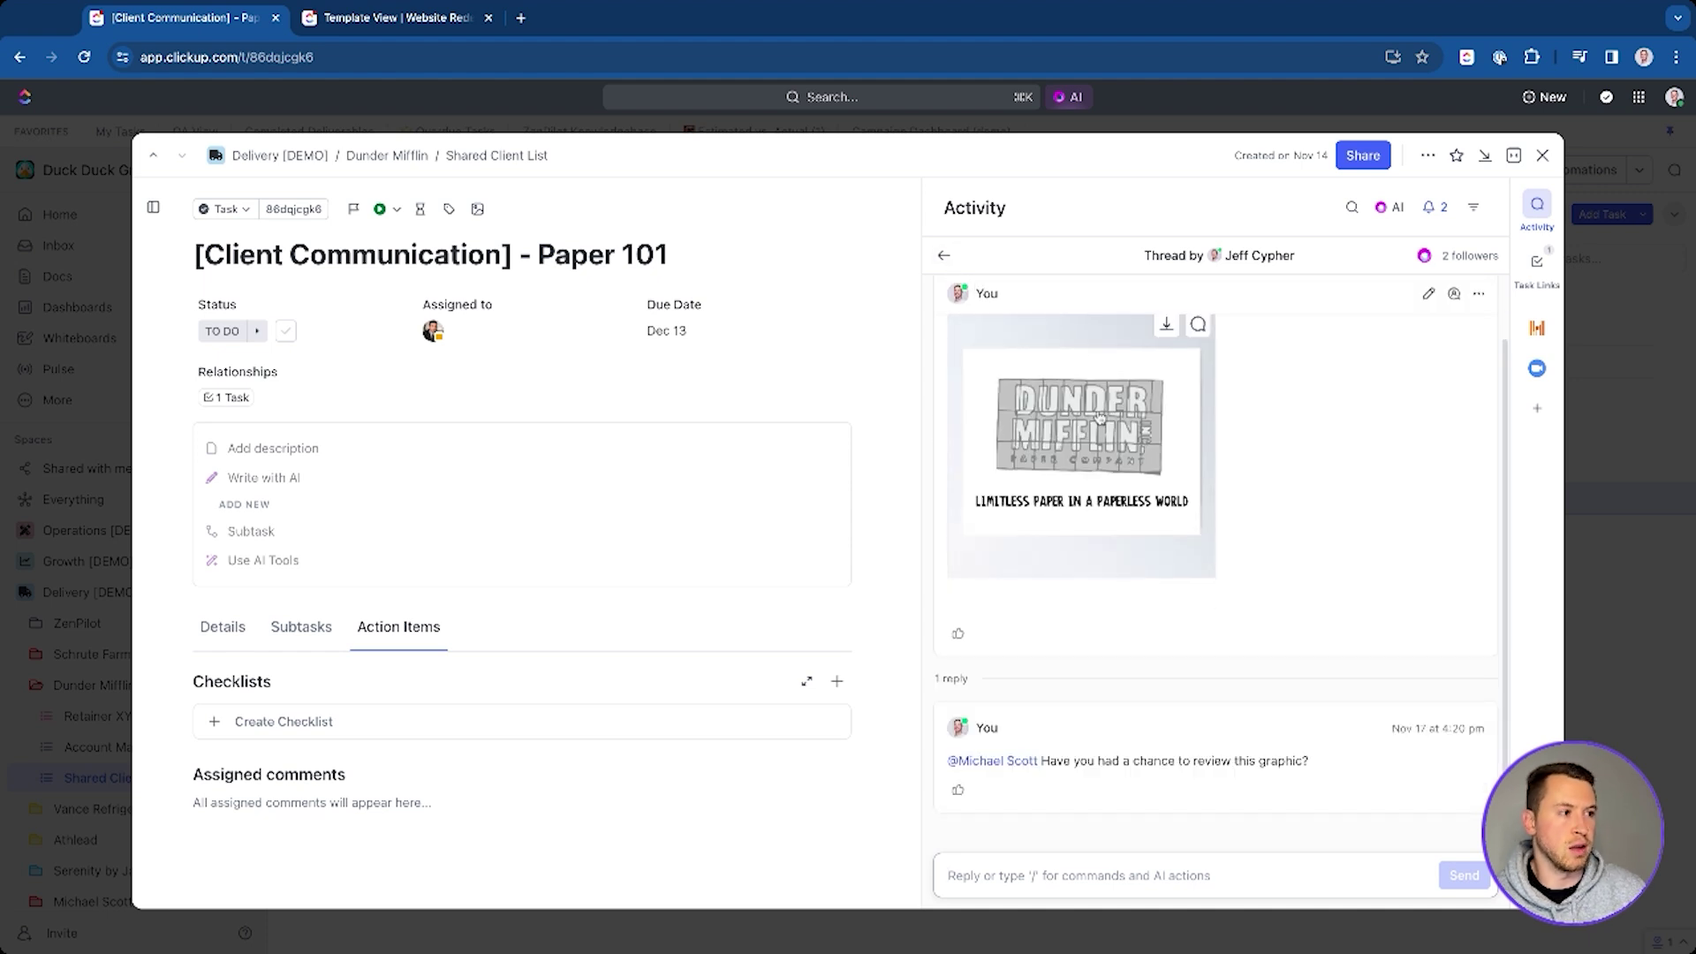
{"action": "left_click", "coordinate": [1099, 417]}
{"action": "left_click", "coordinate": [1562, 113]}
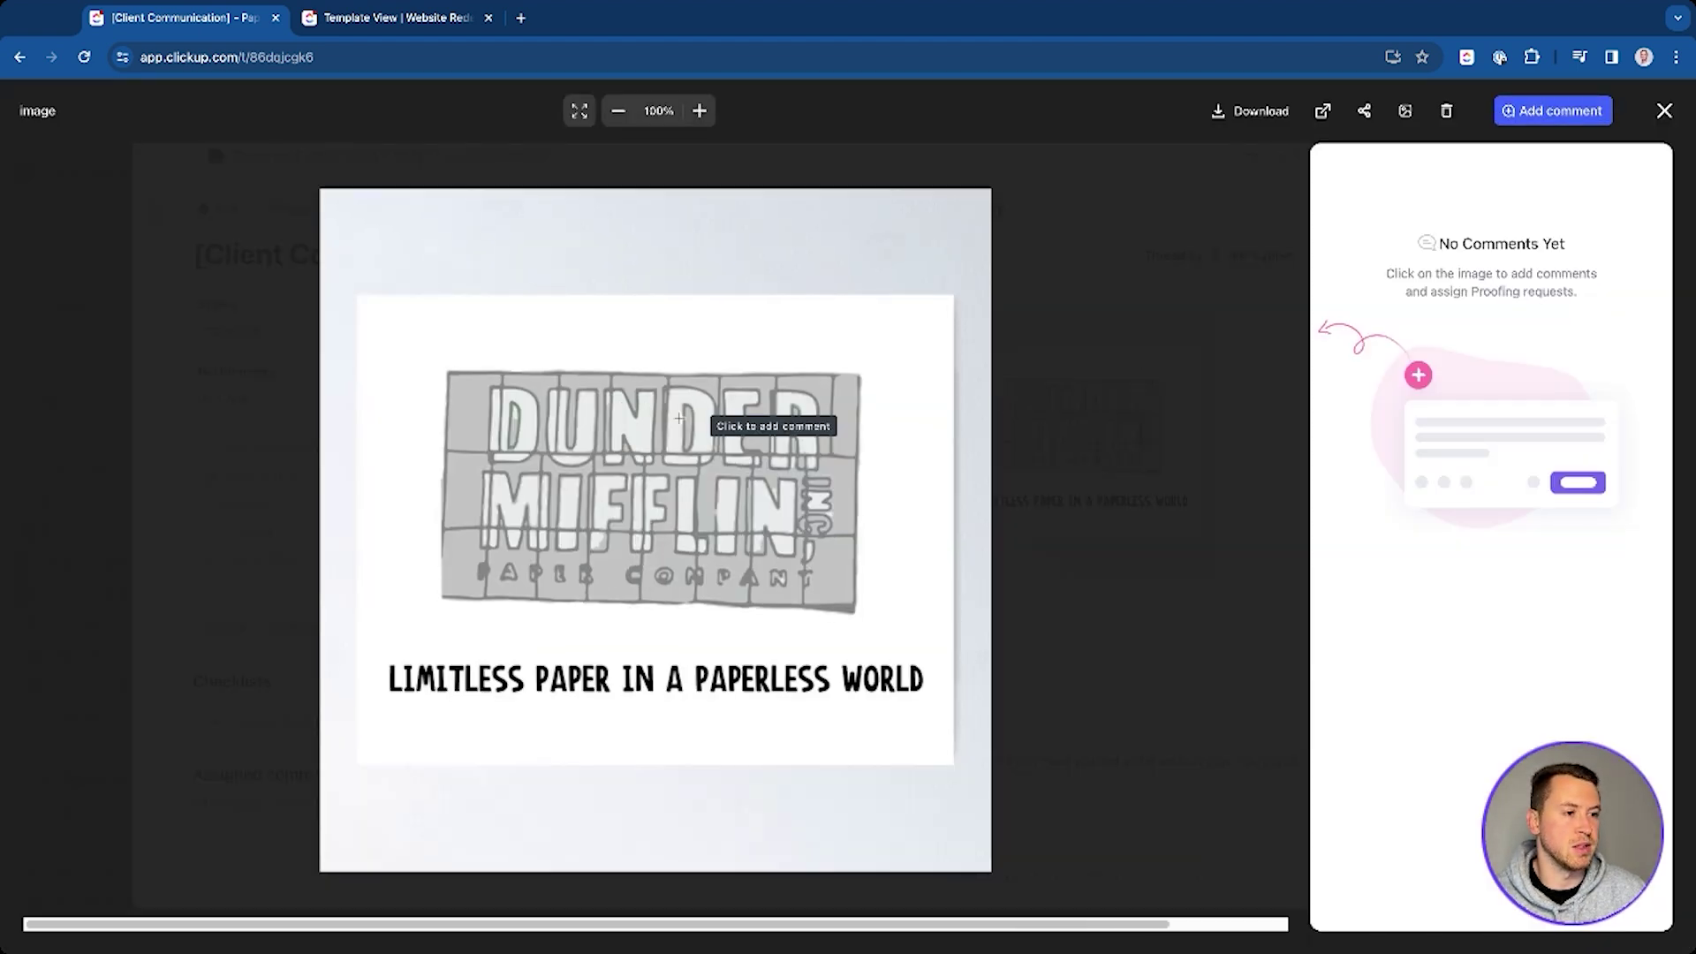
{"action": "left_click", "coordinate": [458, 378]}
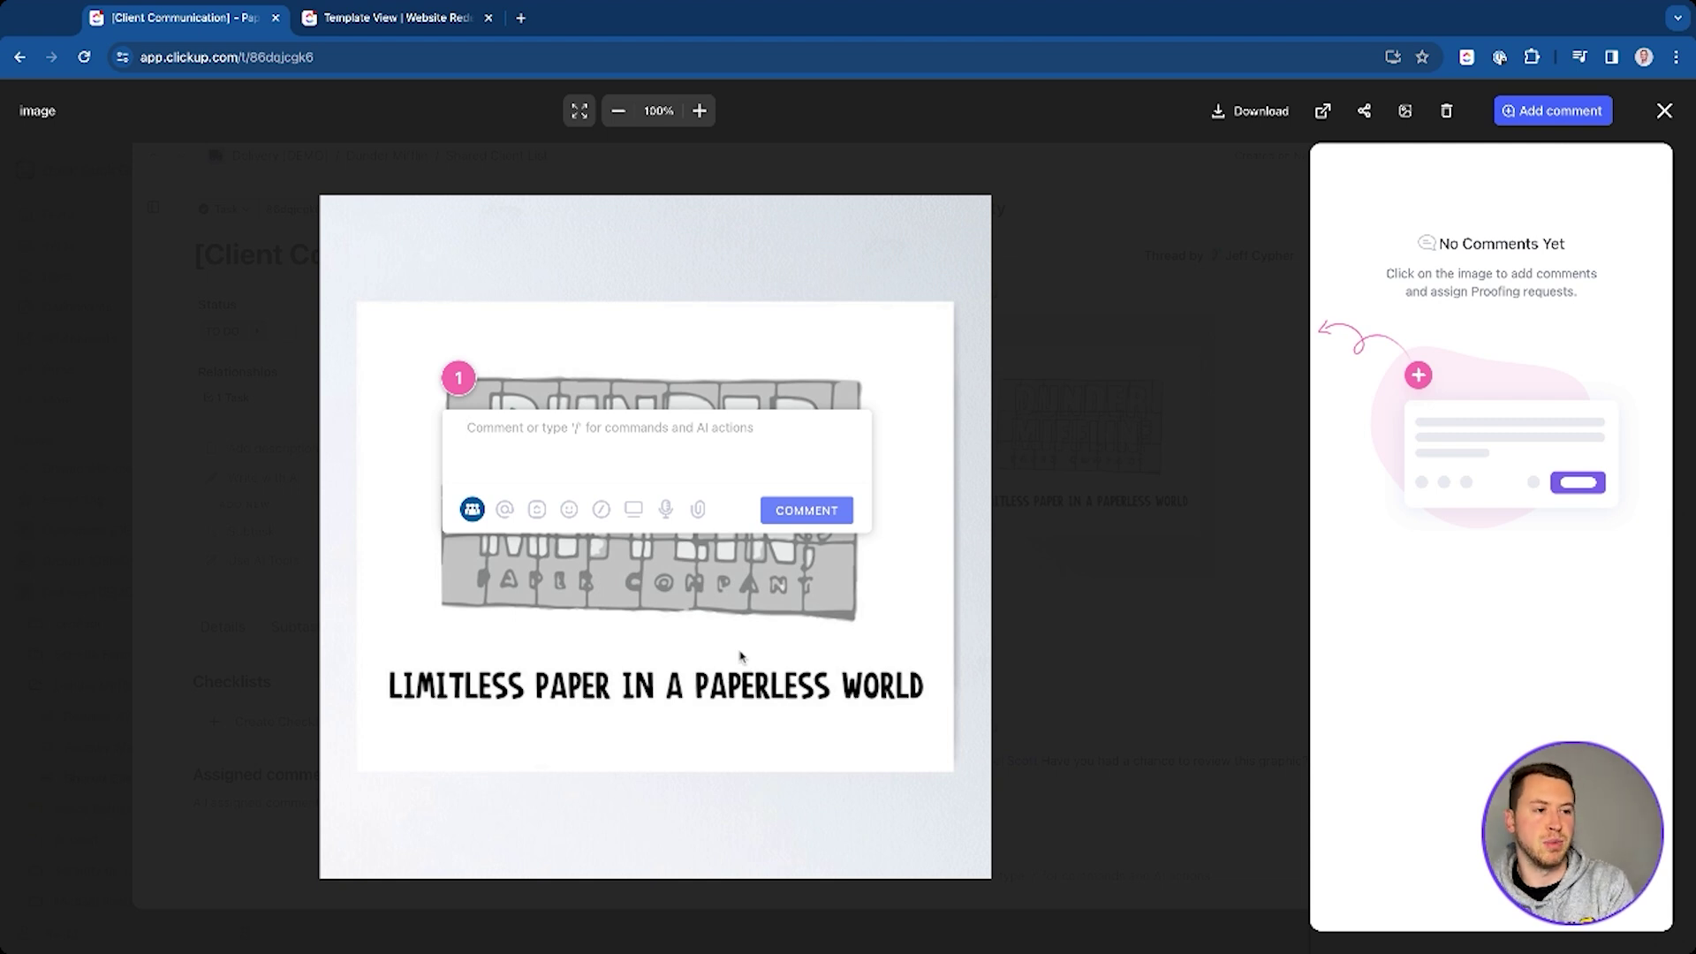
{"action": "left_click", "coordinate": [1664, 112]}
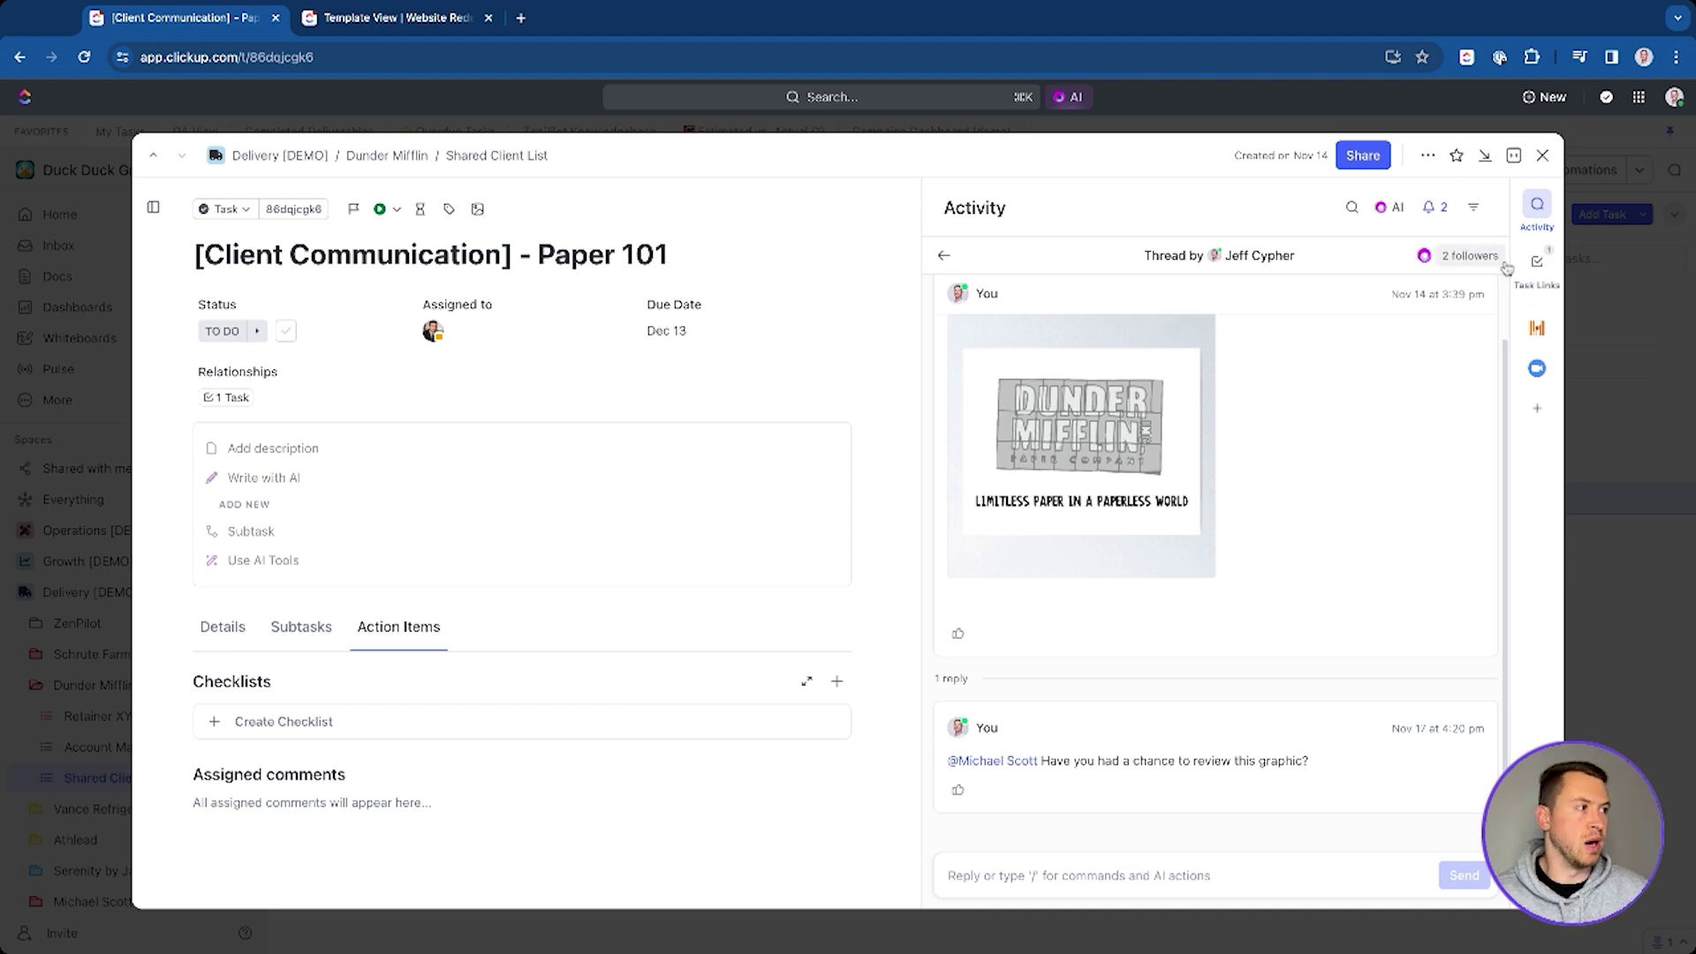
{"action": "left_click", "coordinate": [1537, 263]}
Open the linked Blog Post - Paper 101 task, then check the overdue Case Study client task from the list
{"action": "left_click", "coordinate": [1072, 347]}
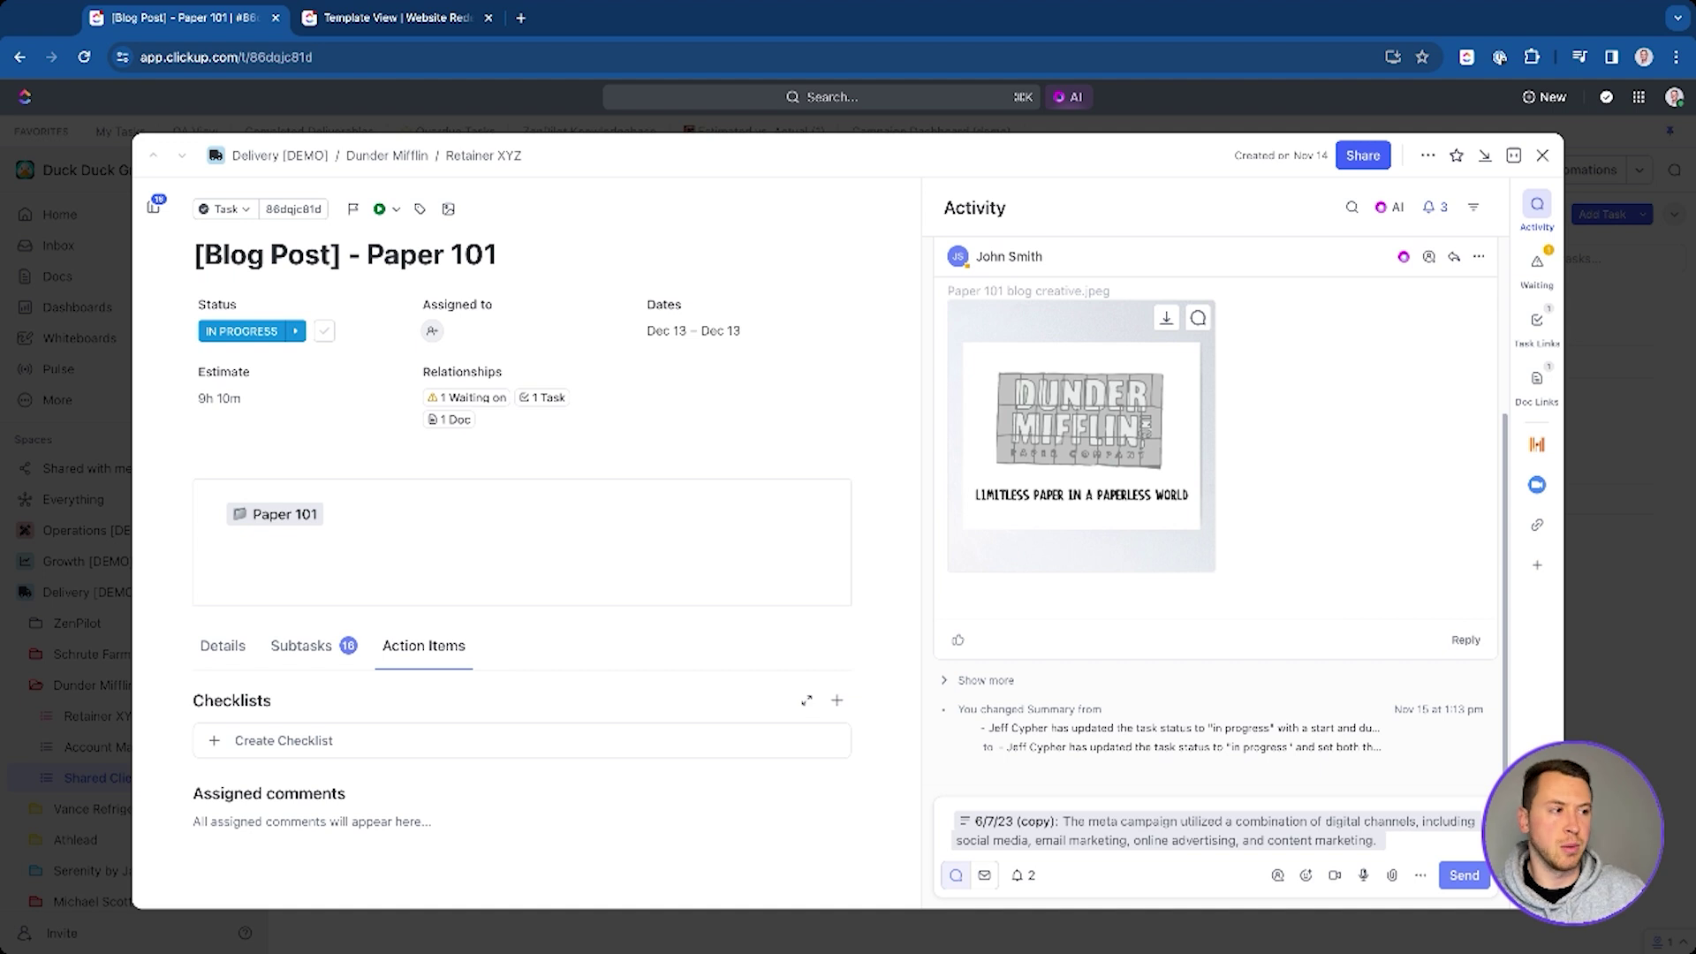
{"action": "left_click", "coordinate": [1543, 155]}
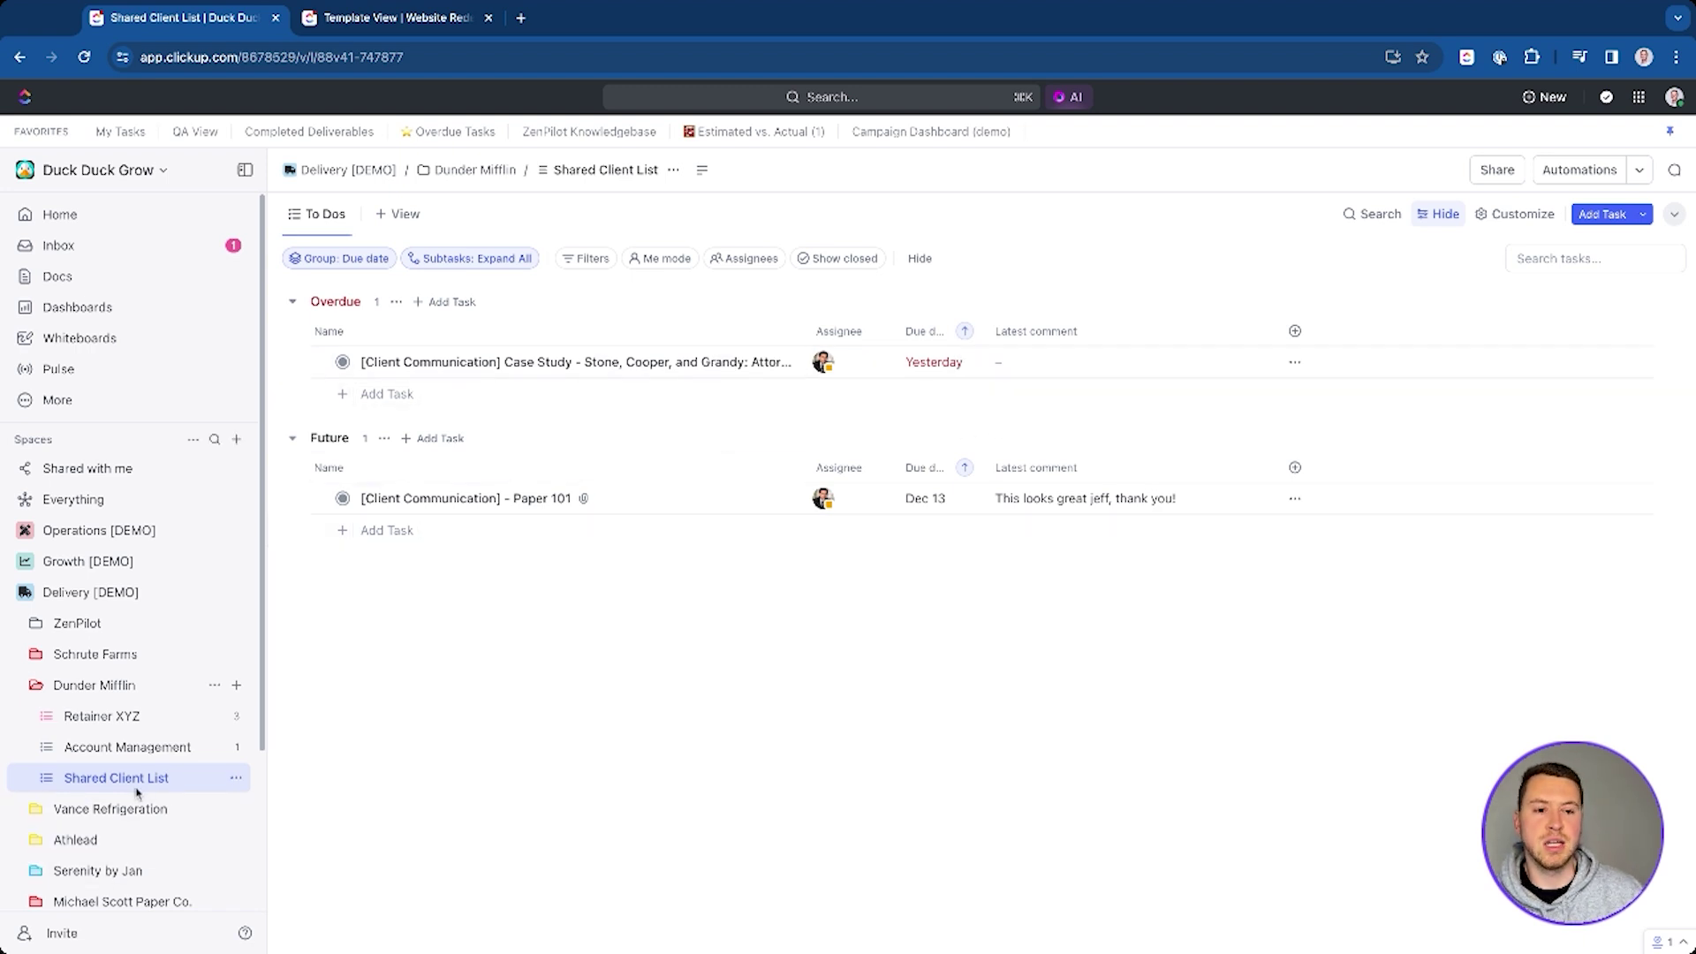
{"action": "left_click", "coordinate": [583, 362]}
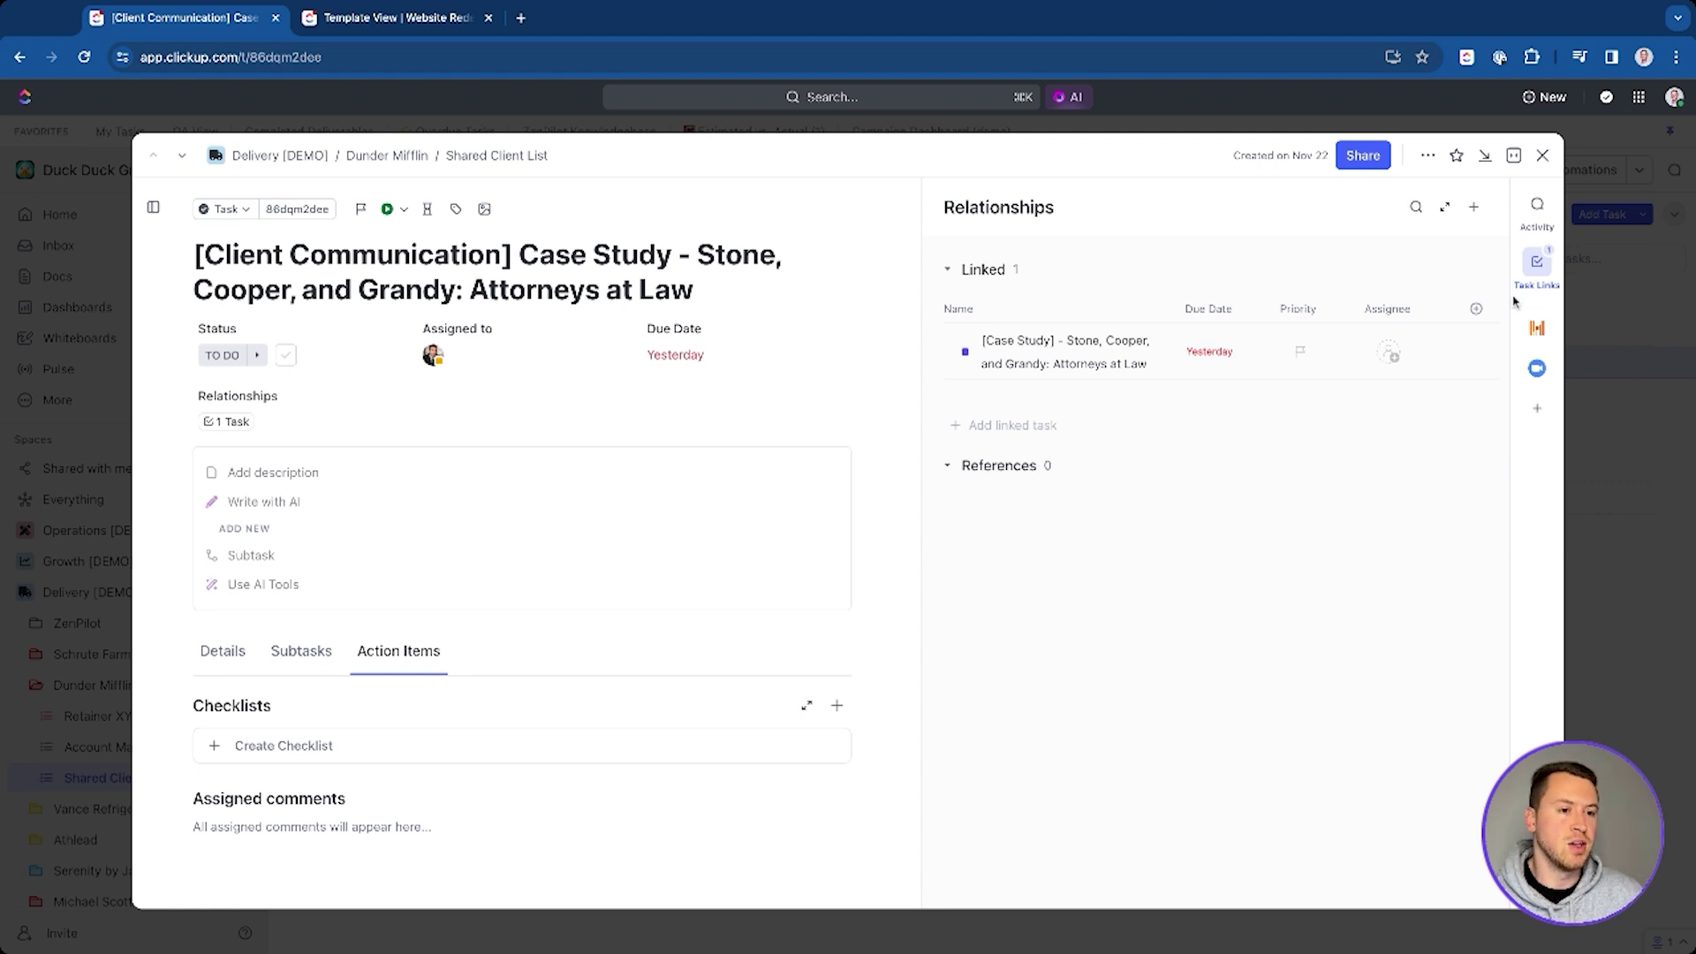
{"action": "left_click", "coordinate": [1544, 156]}
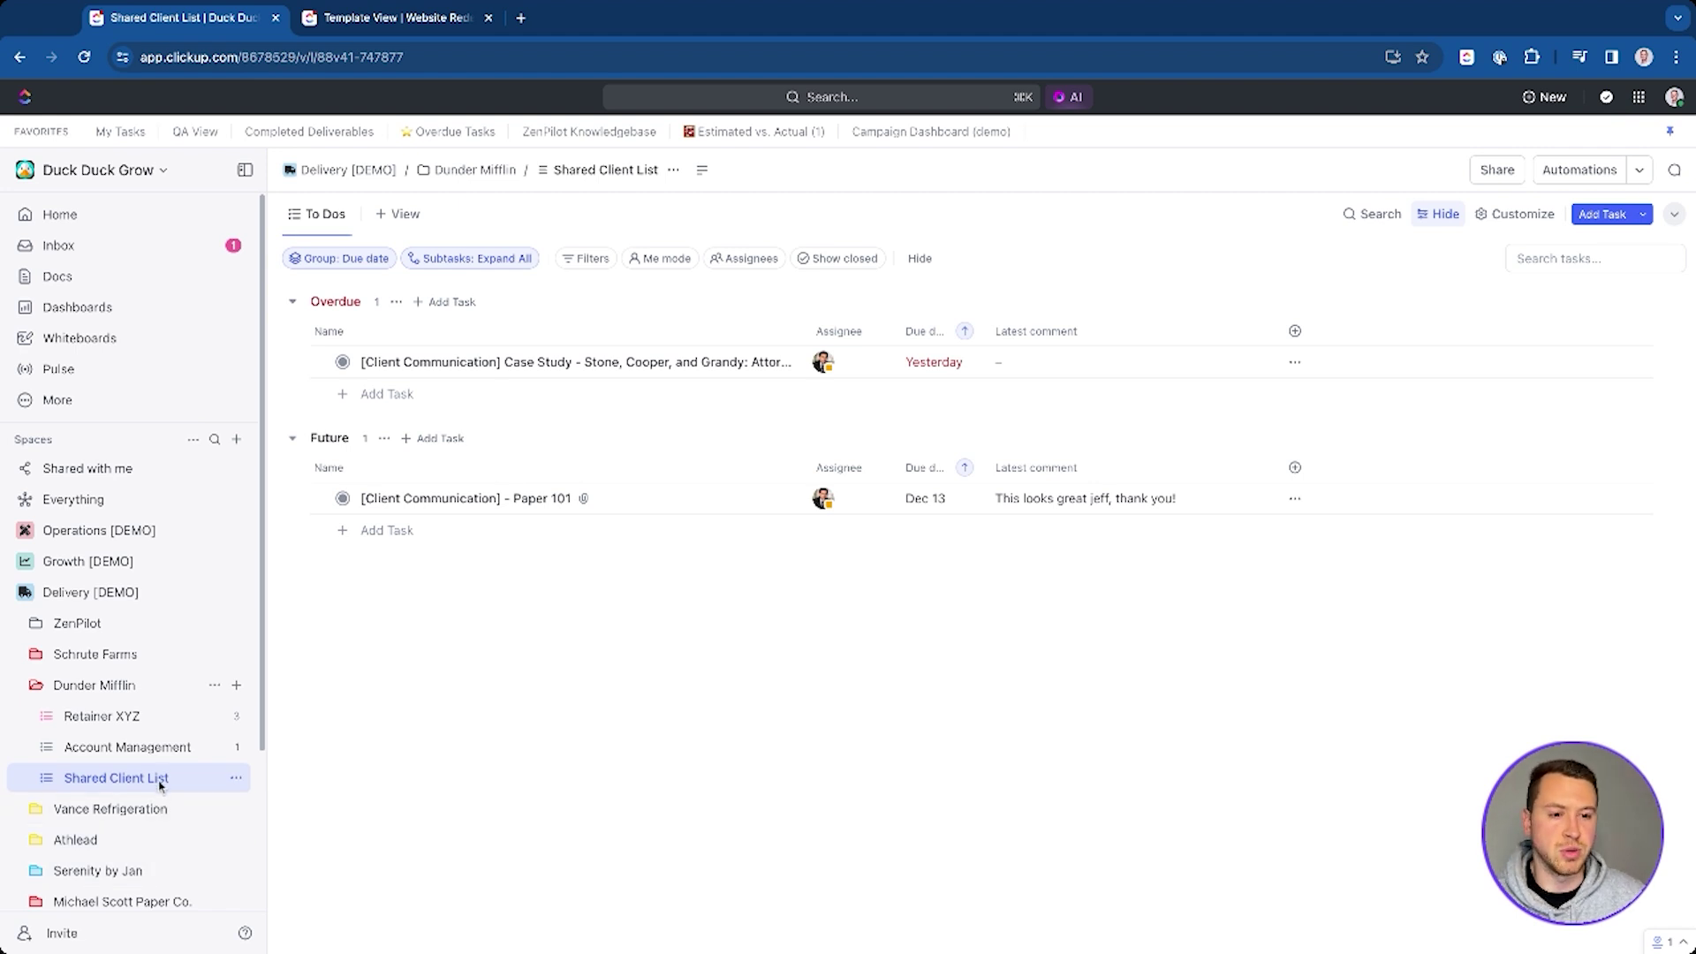
Open the Completed Deliverables view from the Dunder Mifflin folder's hidden views
{"action": "left_click", "coordinate": [141, 718]}
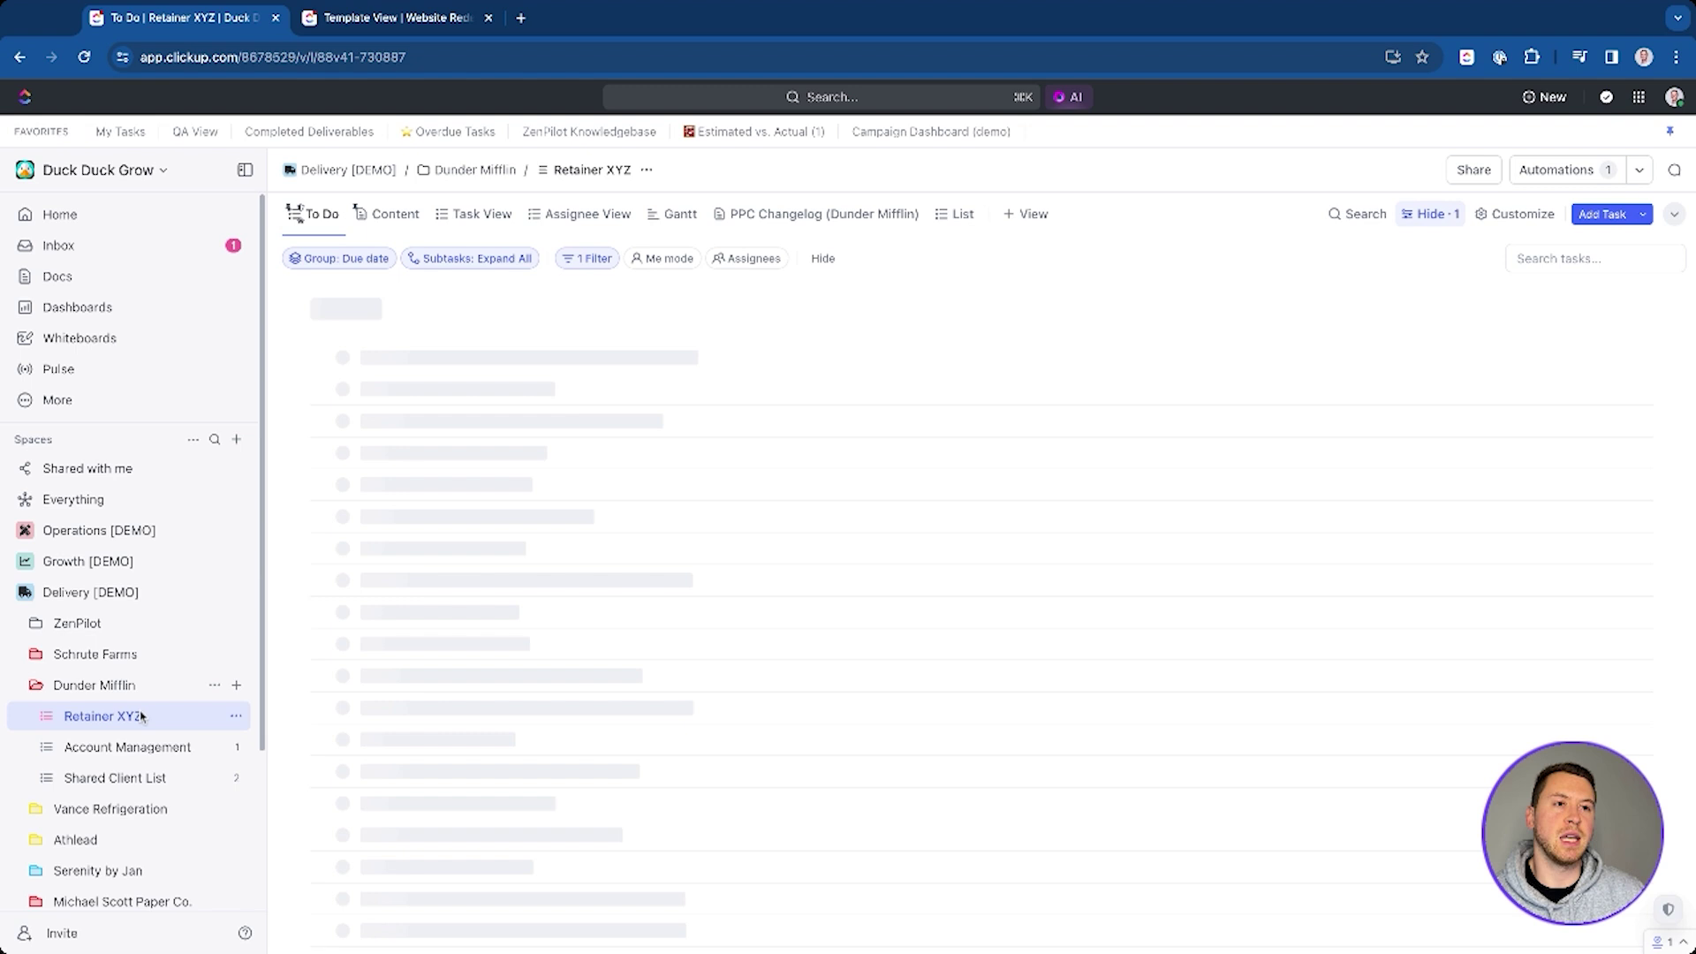
{"action": "left_click", "coordinate": [181, 676]}
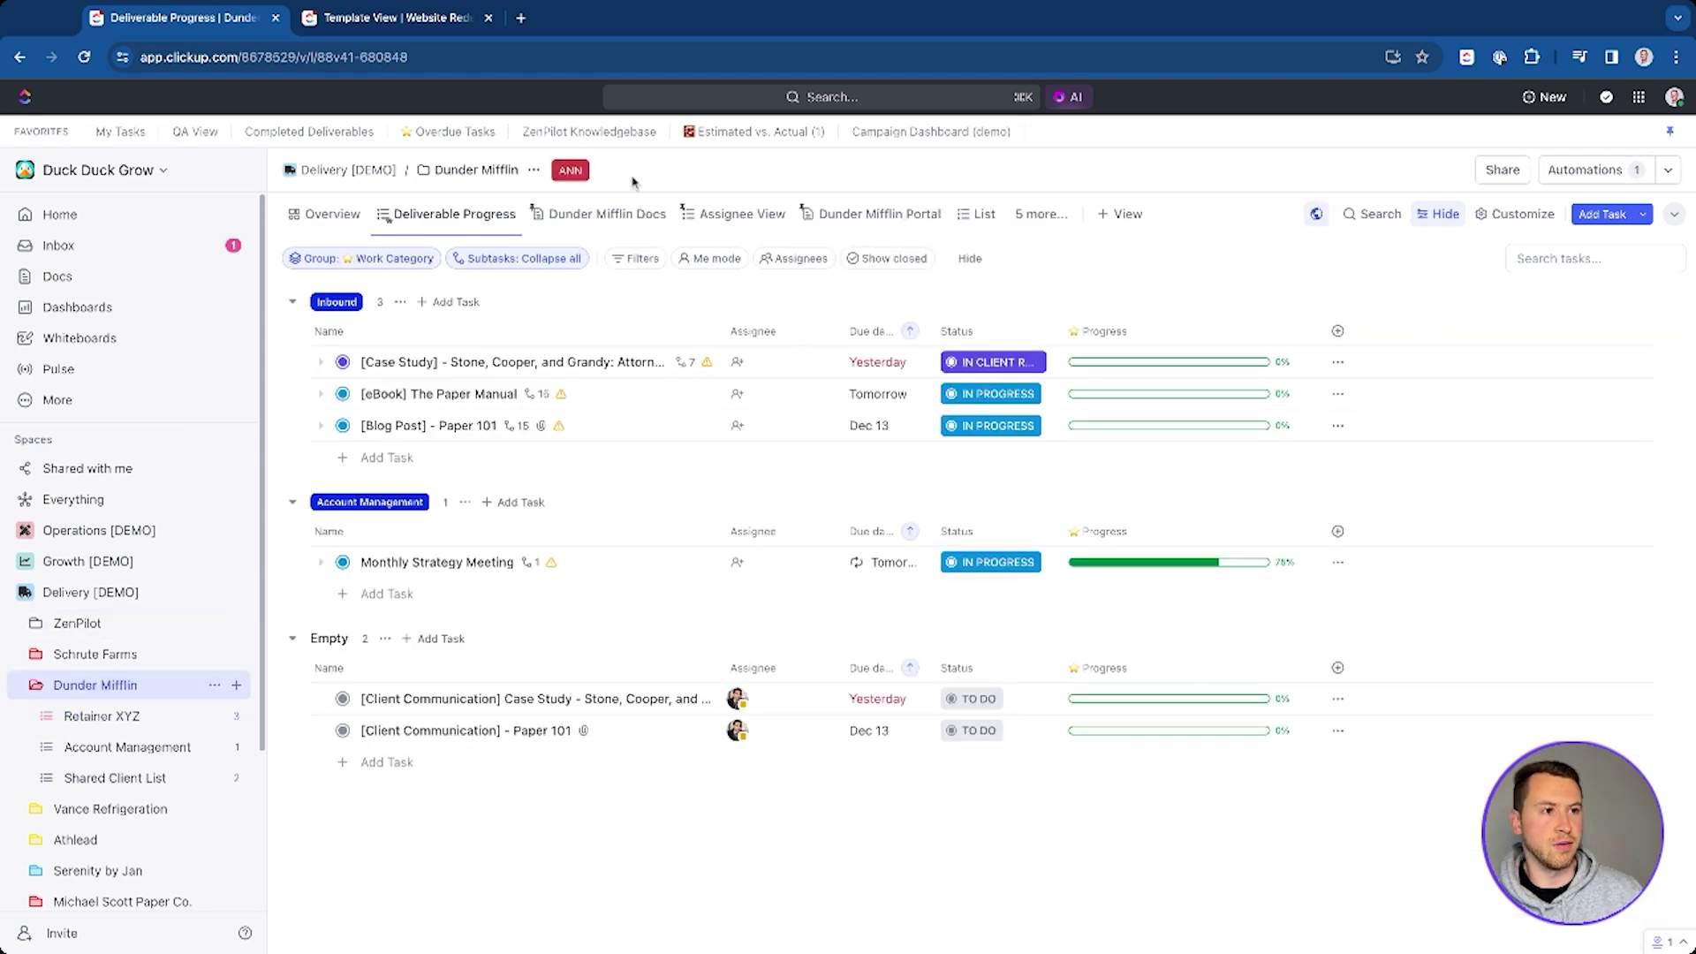
{"action": "left_click", "coordinate": [875, 213]}
{"action": "scroll", "coordinate": [1052, 641], "scroll_direction": "down", "scroll_amount": 15}
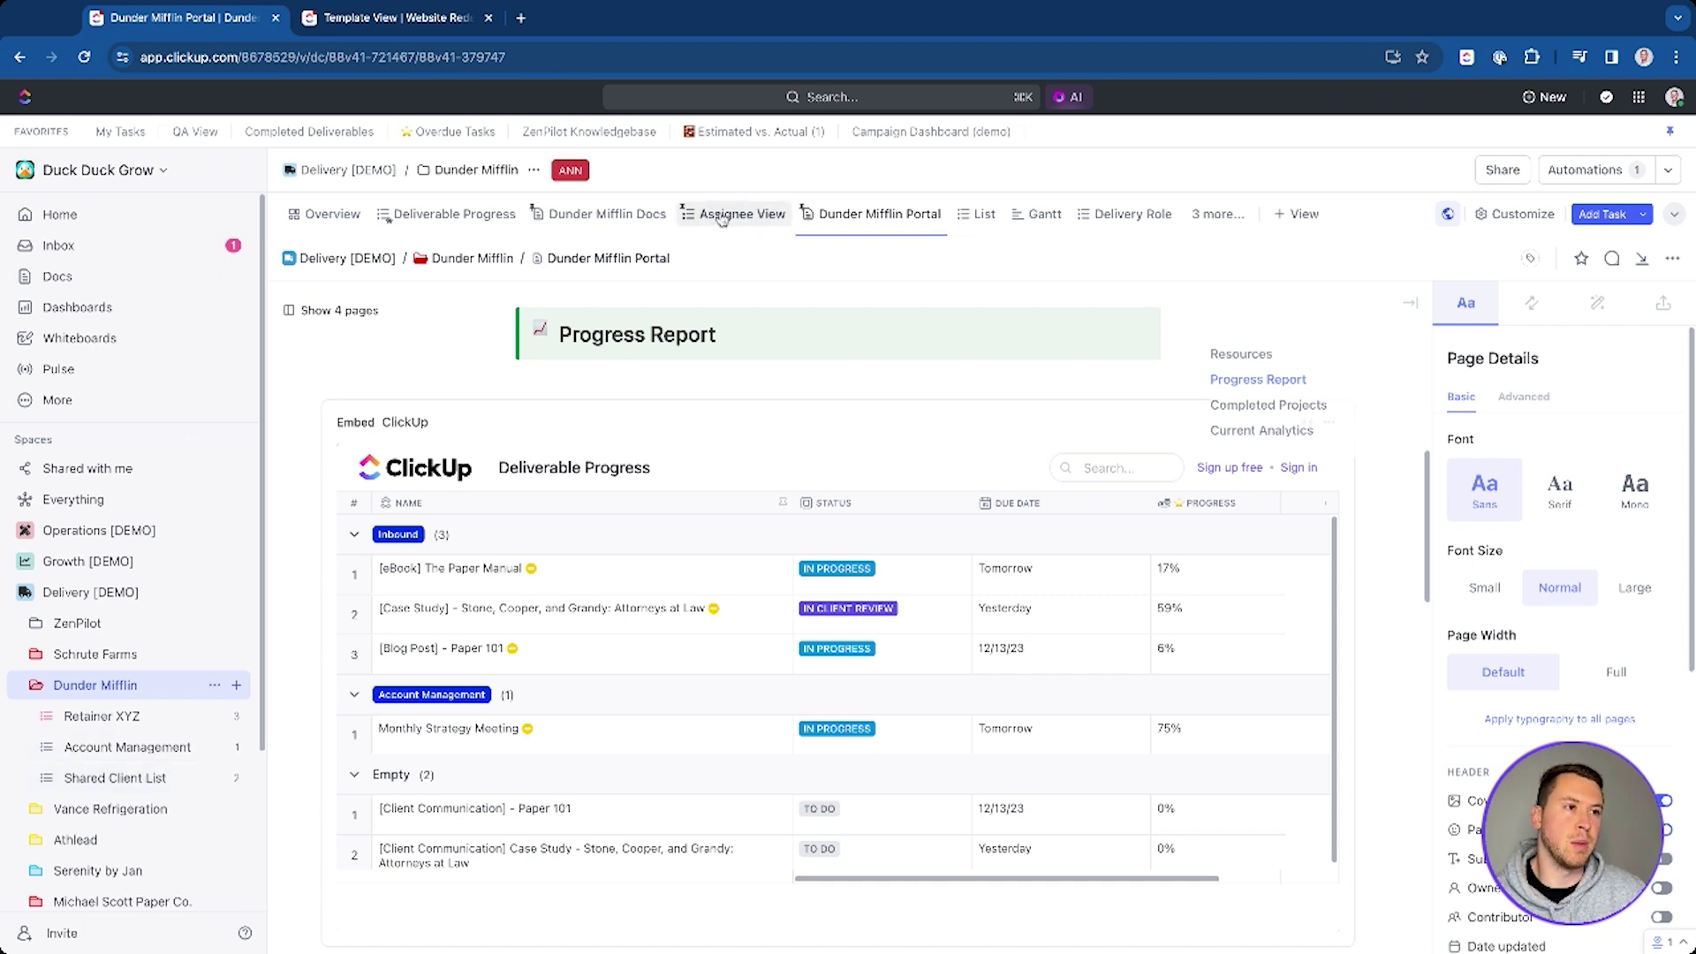
{"action": "left_click", "coordinate": [1217, 214]}
{"action": "left_click", "coordinate": [1286, 618]}
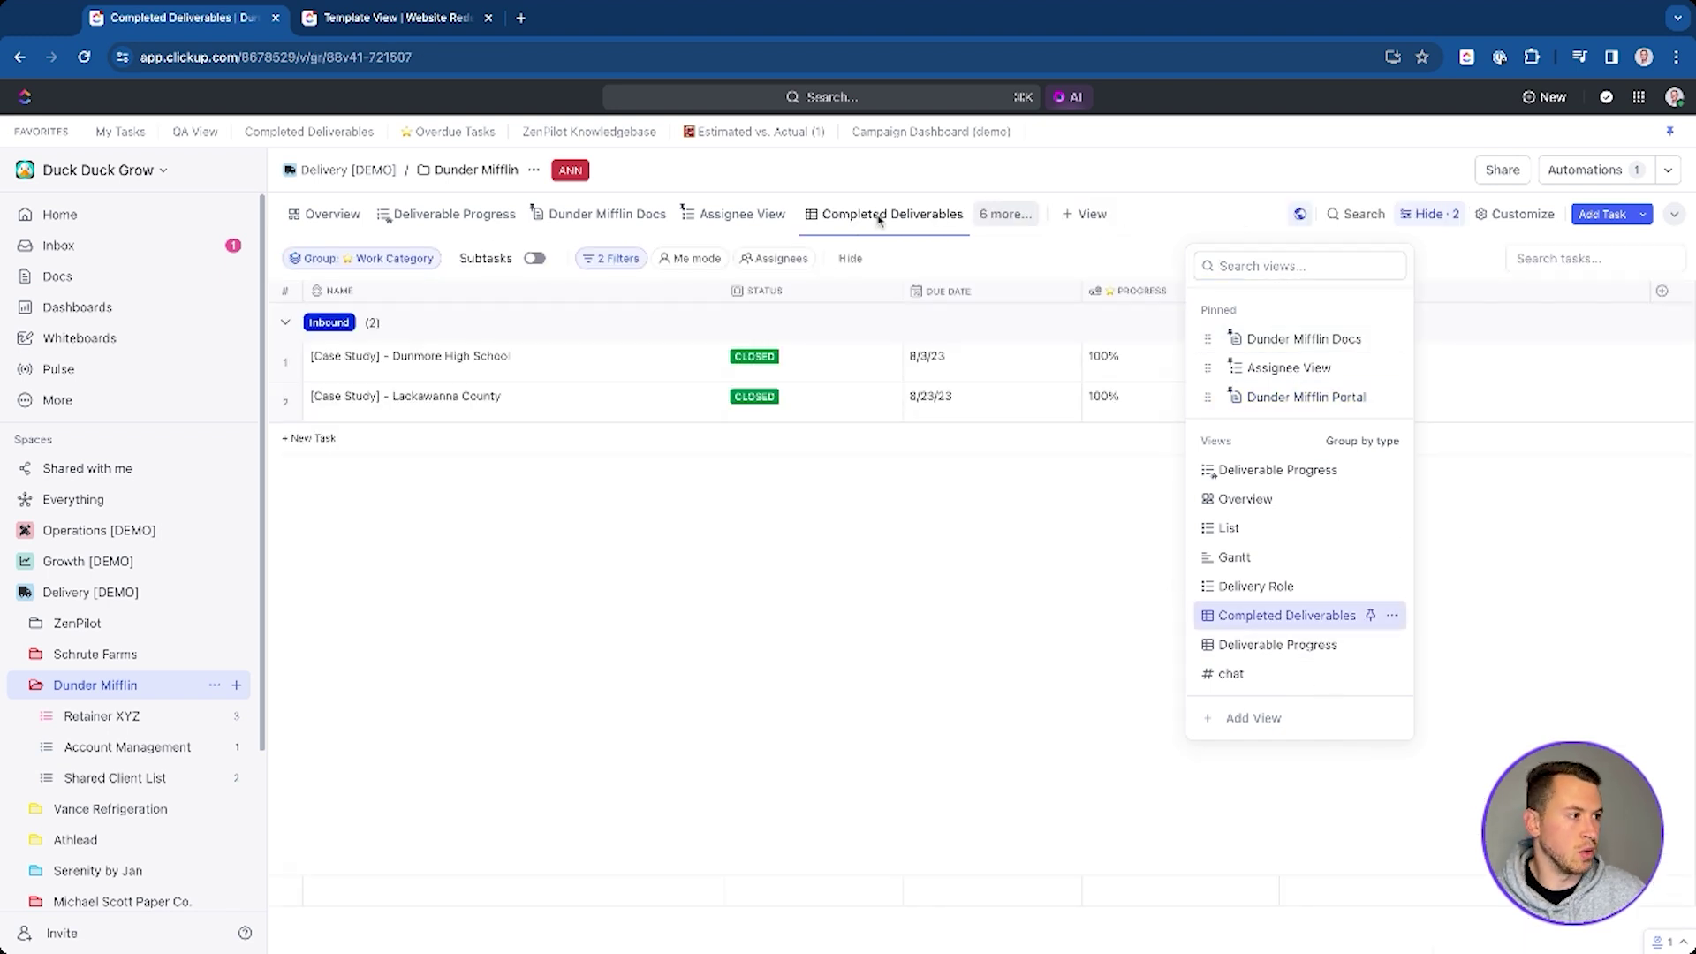
Copy the Completed Deliverables view's public link from Sharing & Permissions, then go to the Shared Client List
{"action": "left_click", "coordinate": [873, 217]}
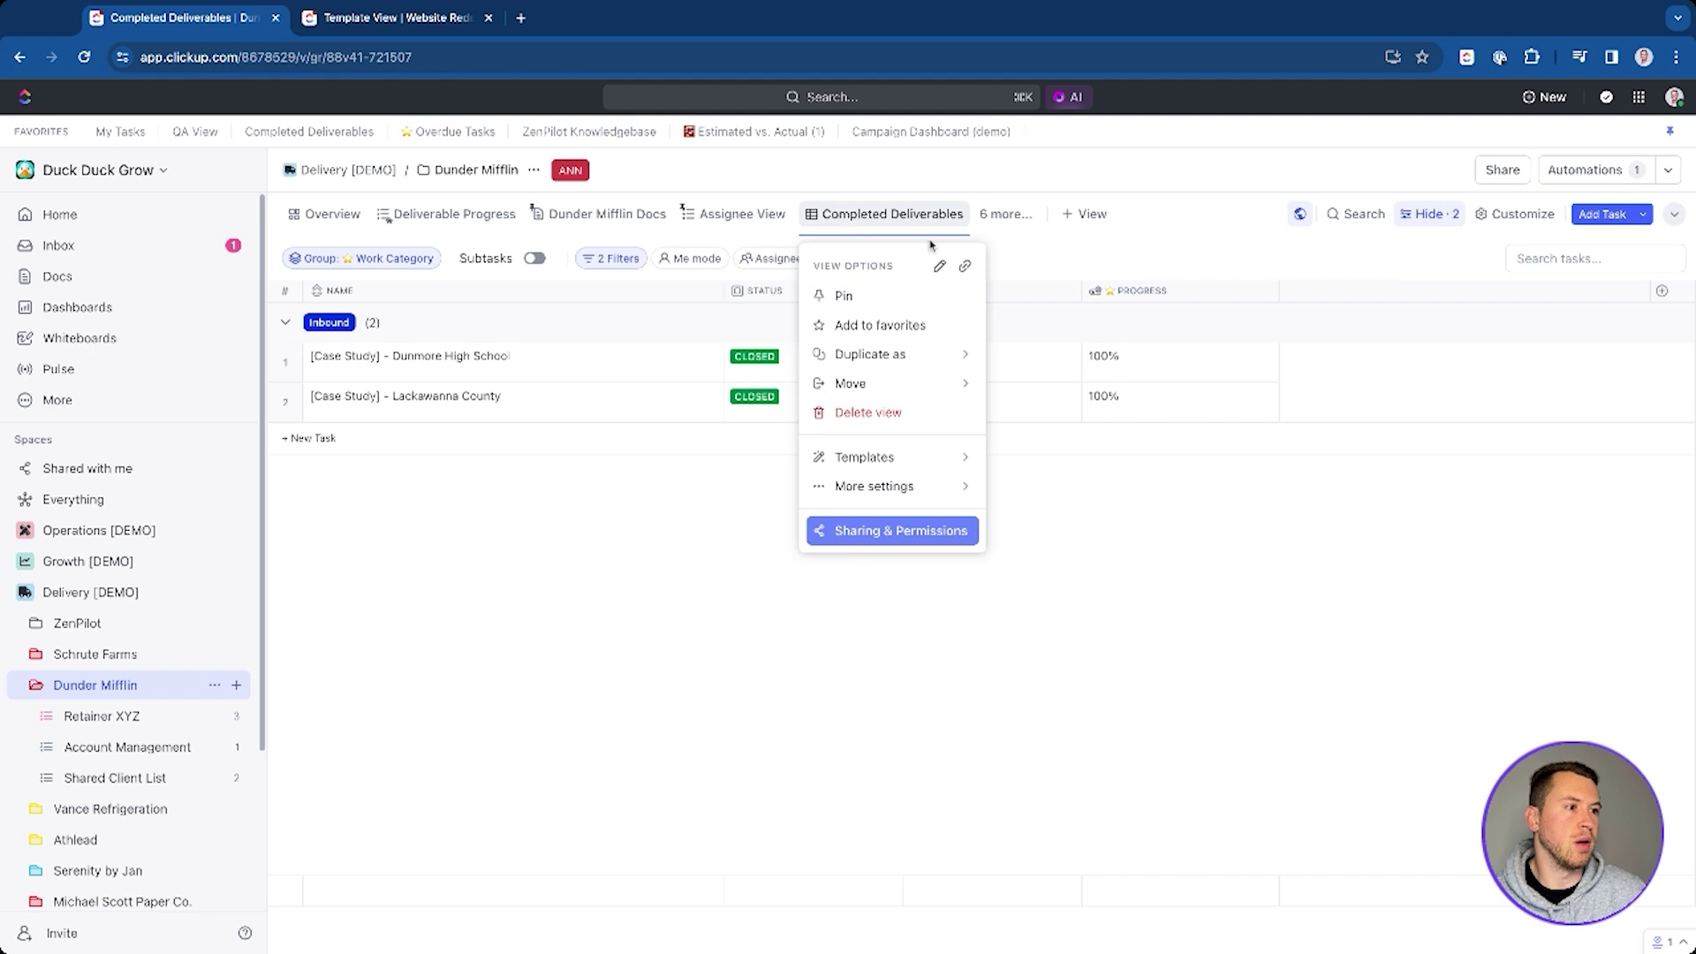
{"action": "left_click", "coordinate": [910, 528]}
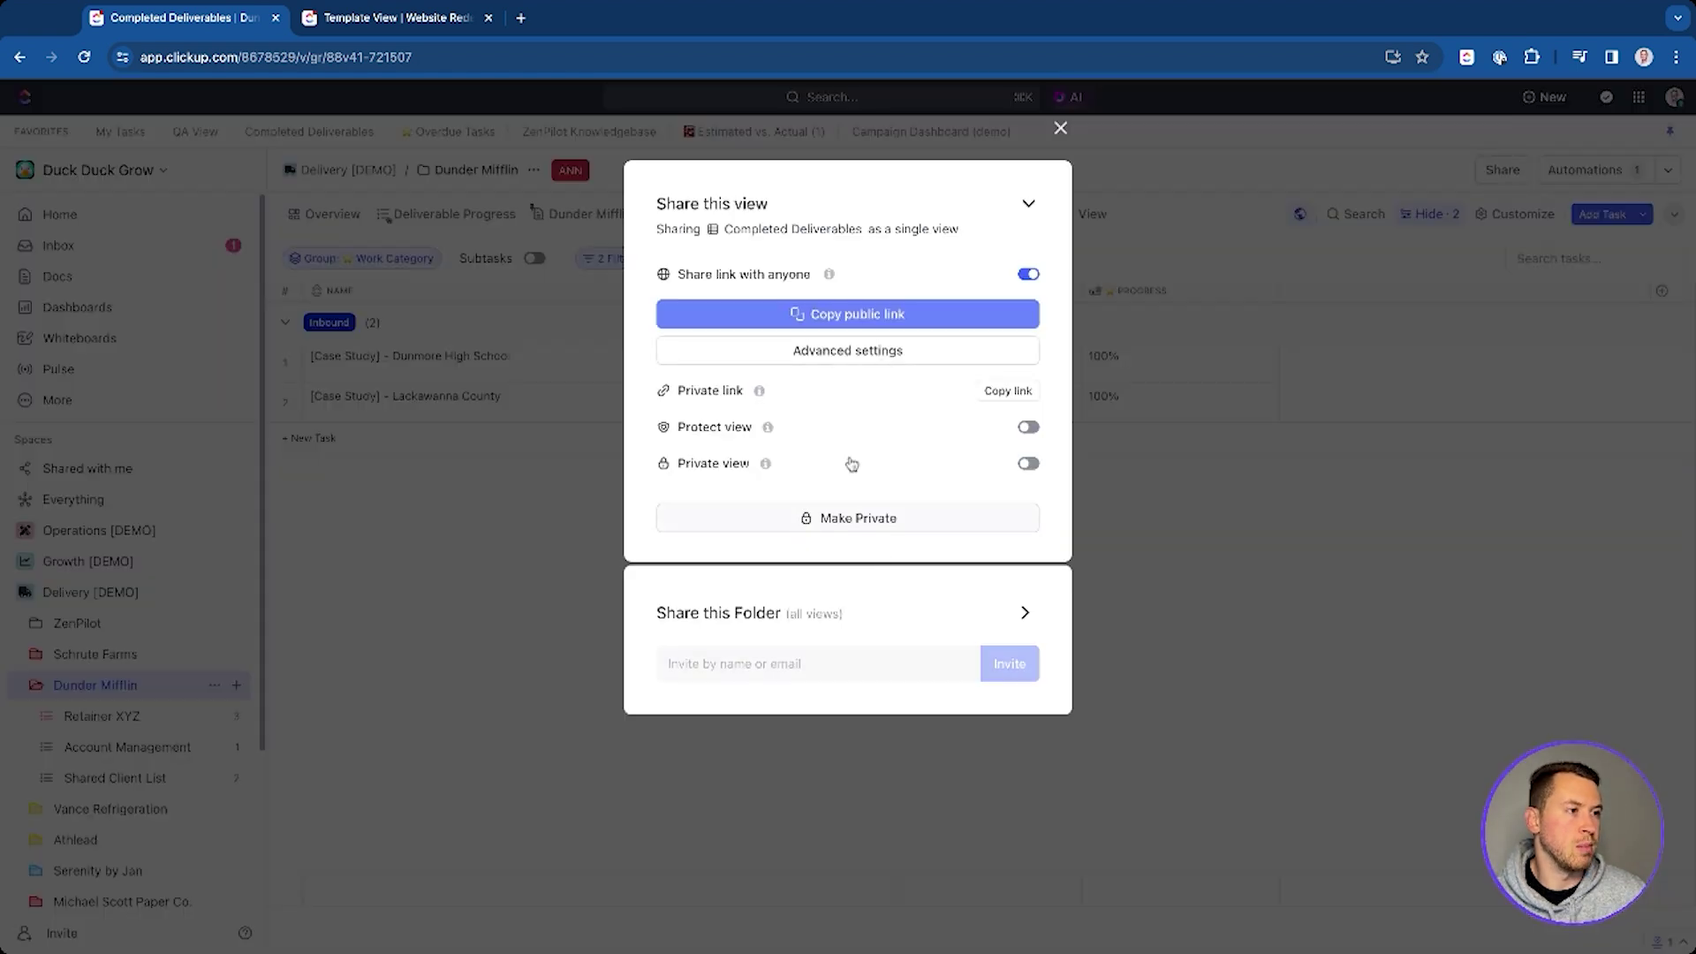
{"action": "left_click", "coordinate": [916, 322]}
{"action": "left_click", "coordinate": [1062, 133]}
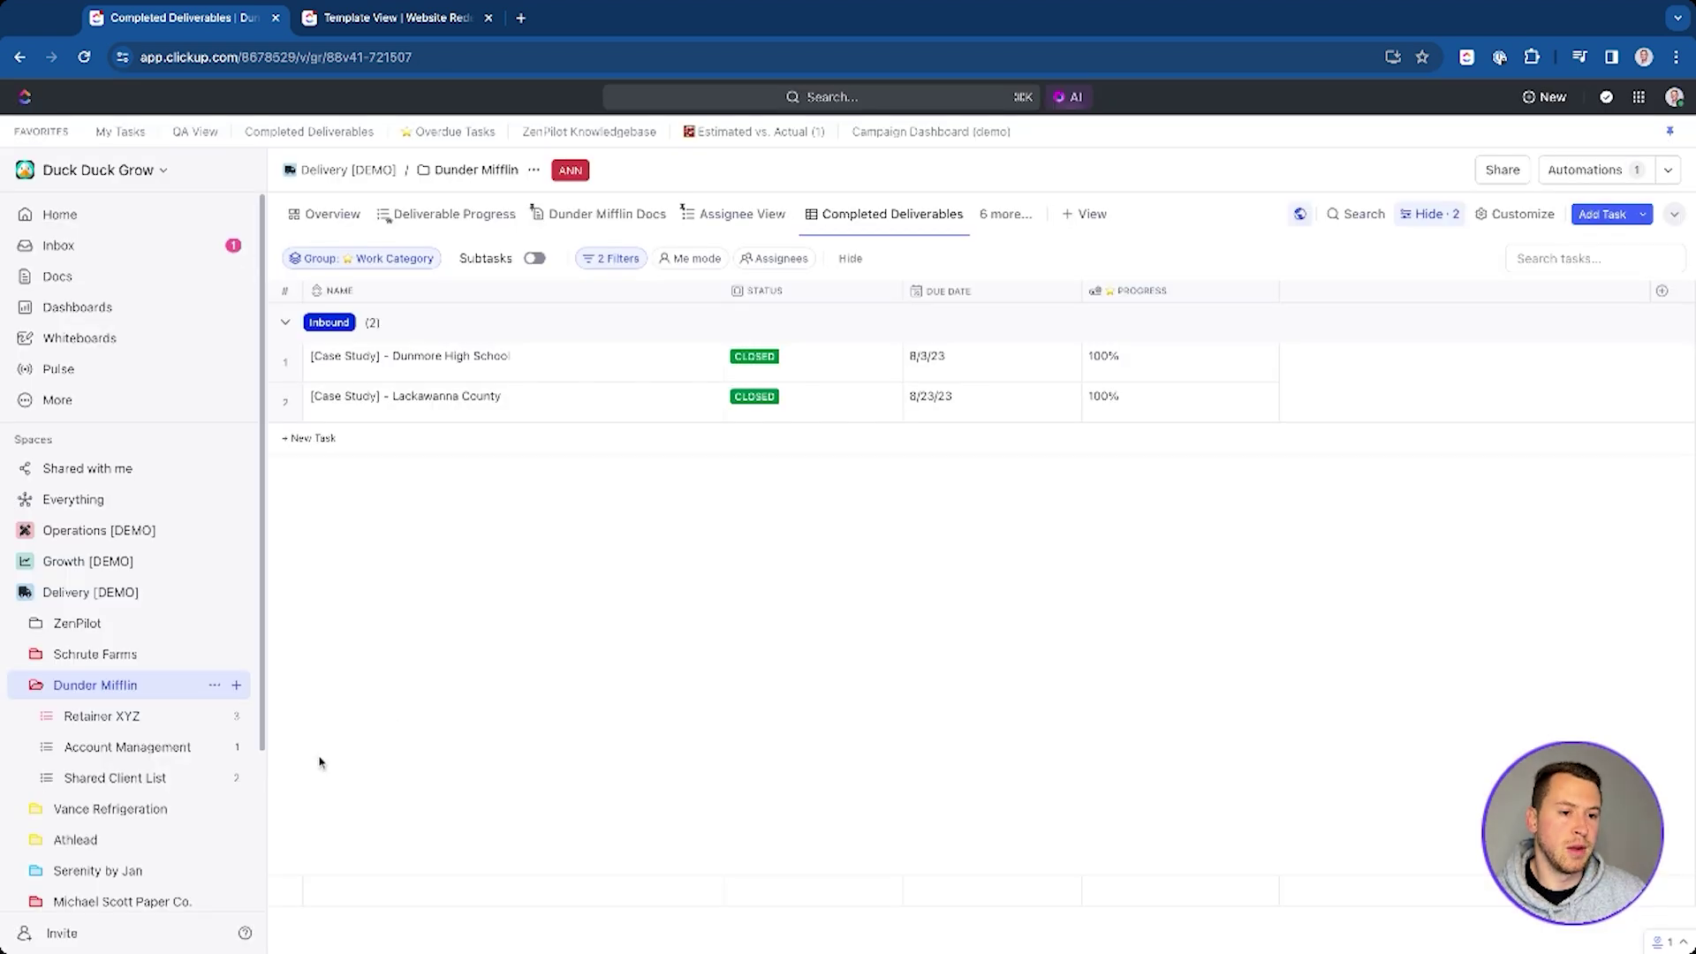
{"action": "left_click", "coordinate": [156, 782]}
Create an Embed view using the pasted Completed Deliverables public link as the Embed URL
{"action": "left_click", "coordinate": [402, 214]}
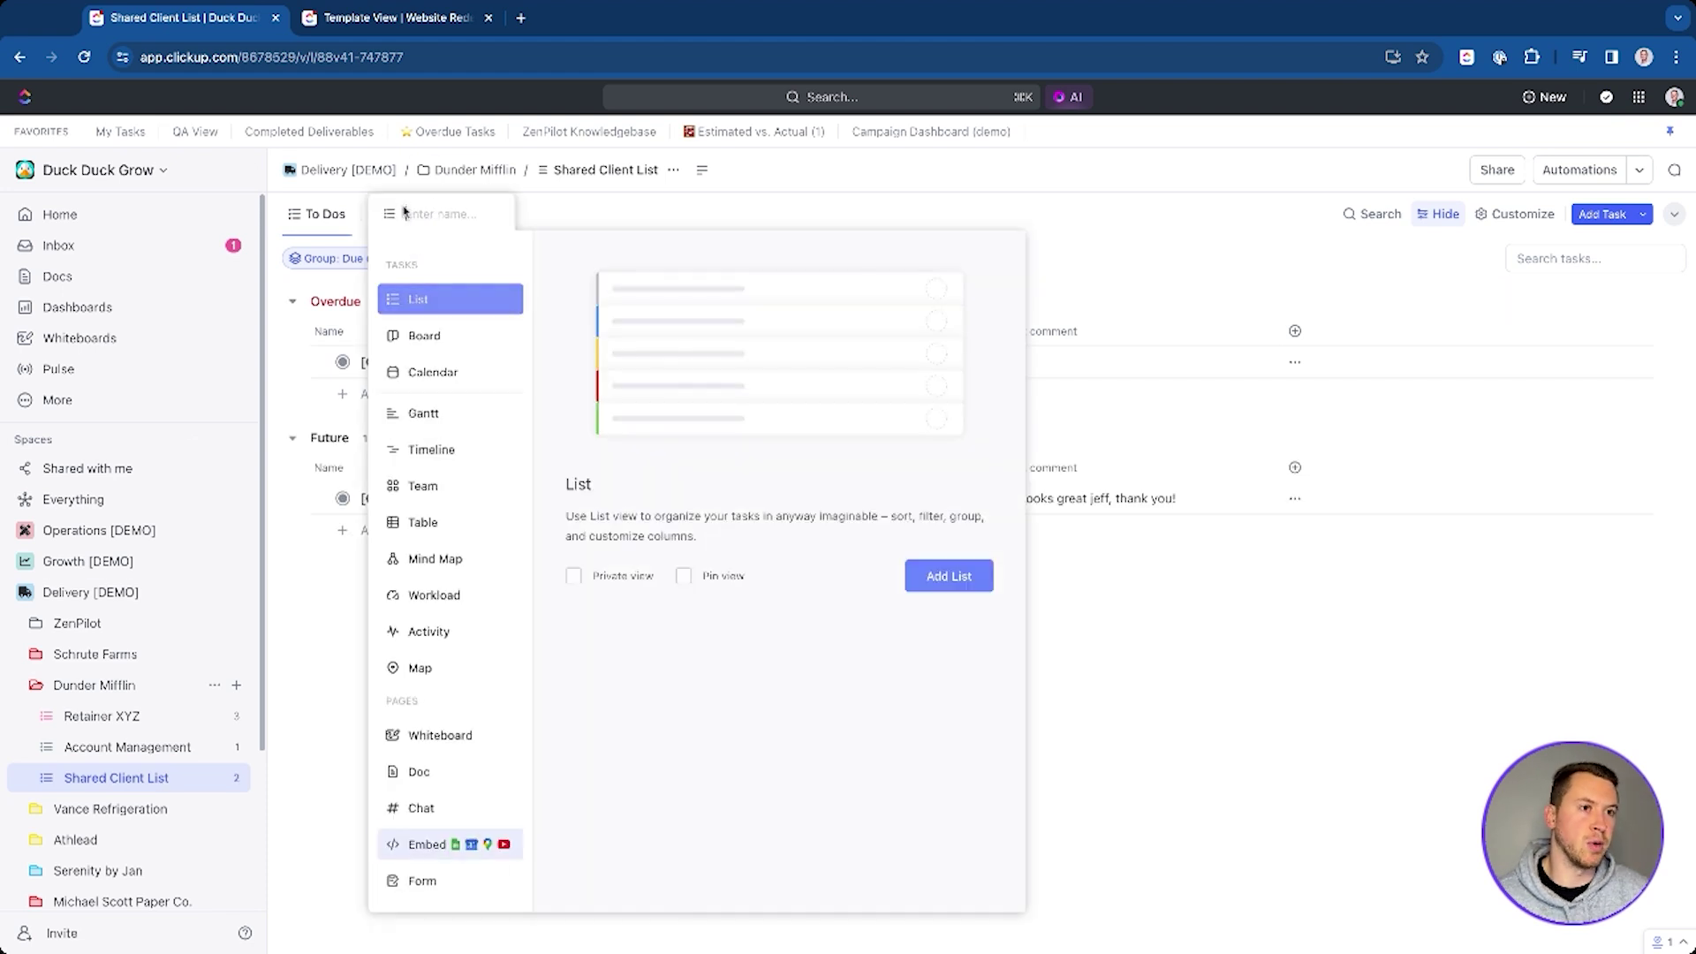
{"action": "left_click", "coordinate": [389, 221]}
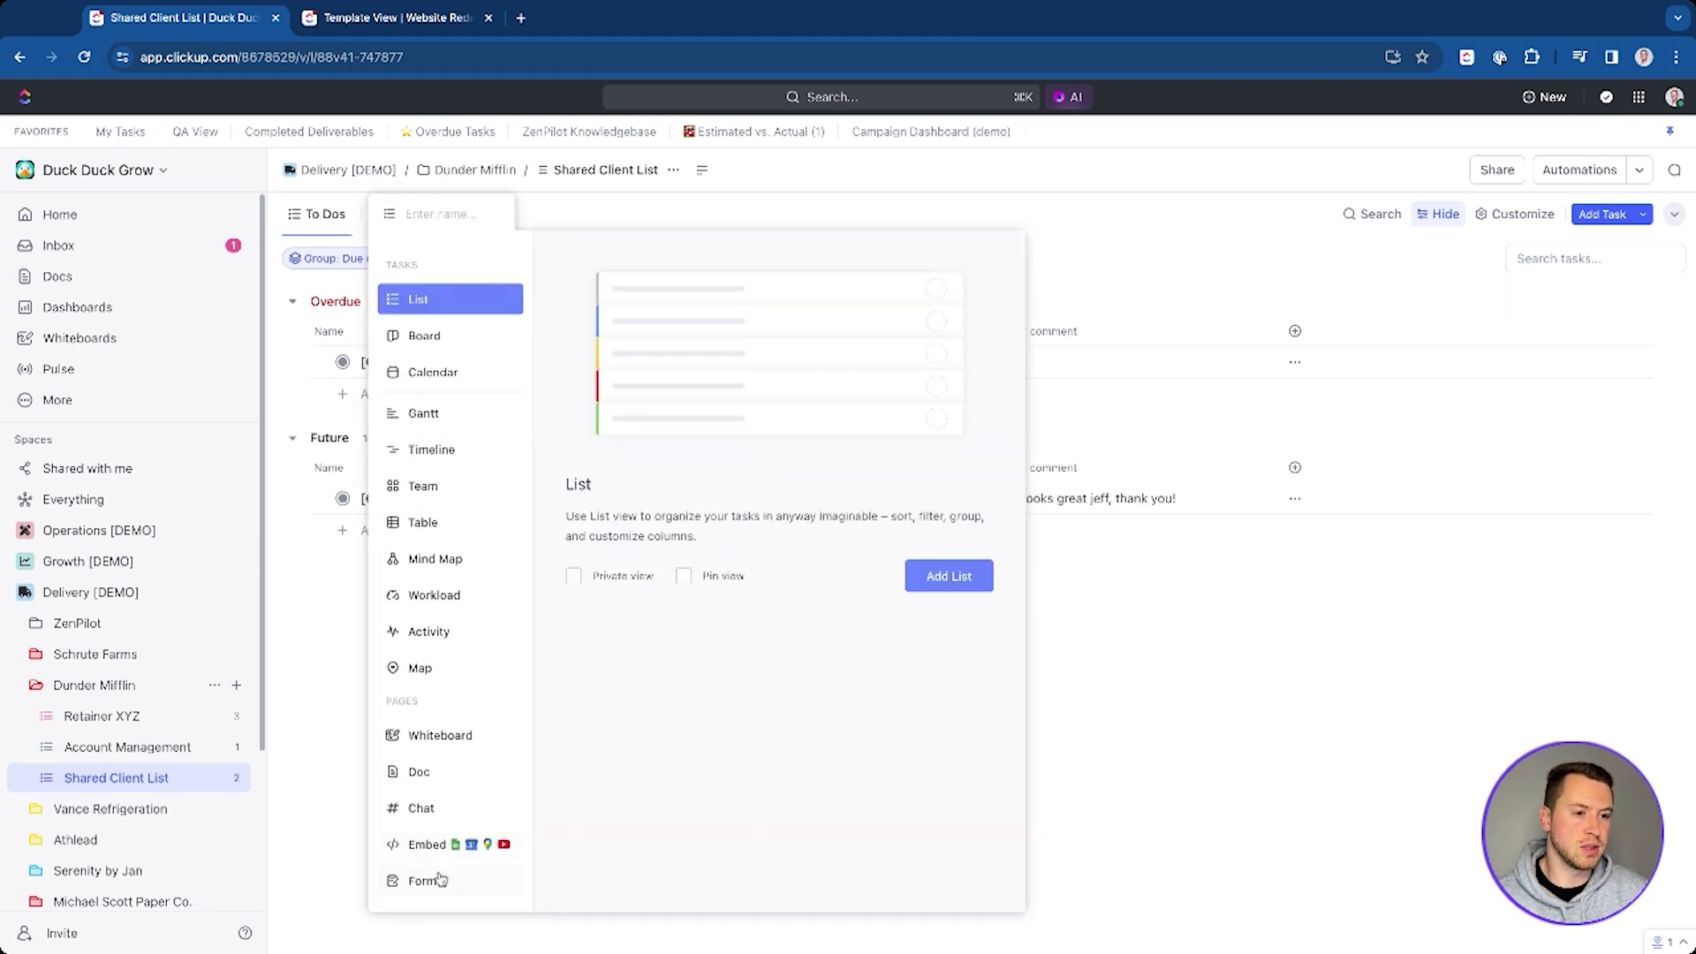
{"action": "left_click", "coordinate": [427, 844]}
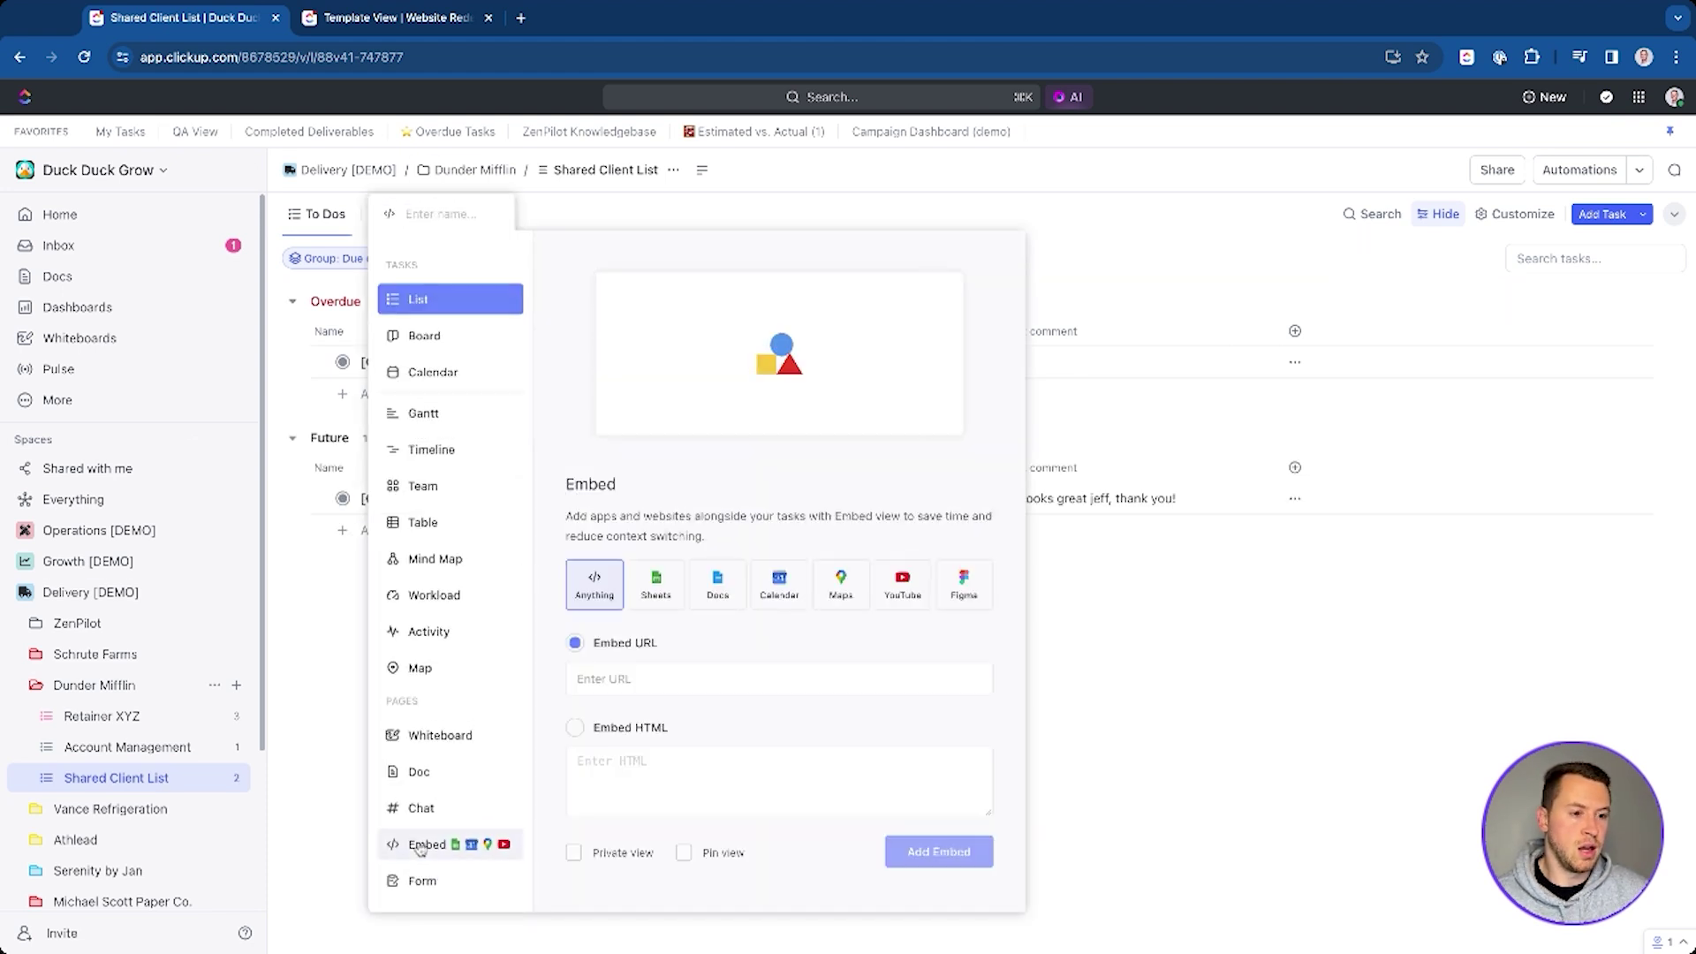
{"action": "left_click", "coordinate": [589, 676]}
{"action": "key", "text": "super+v"}
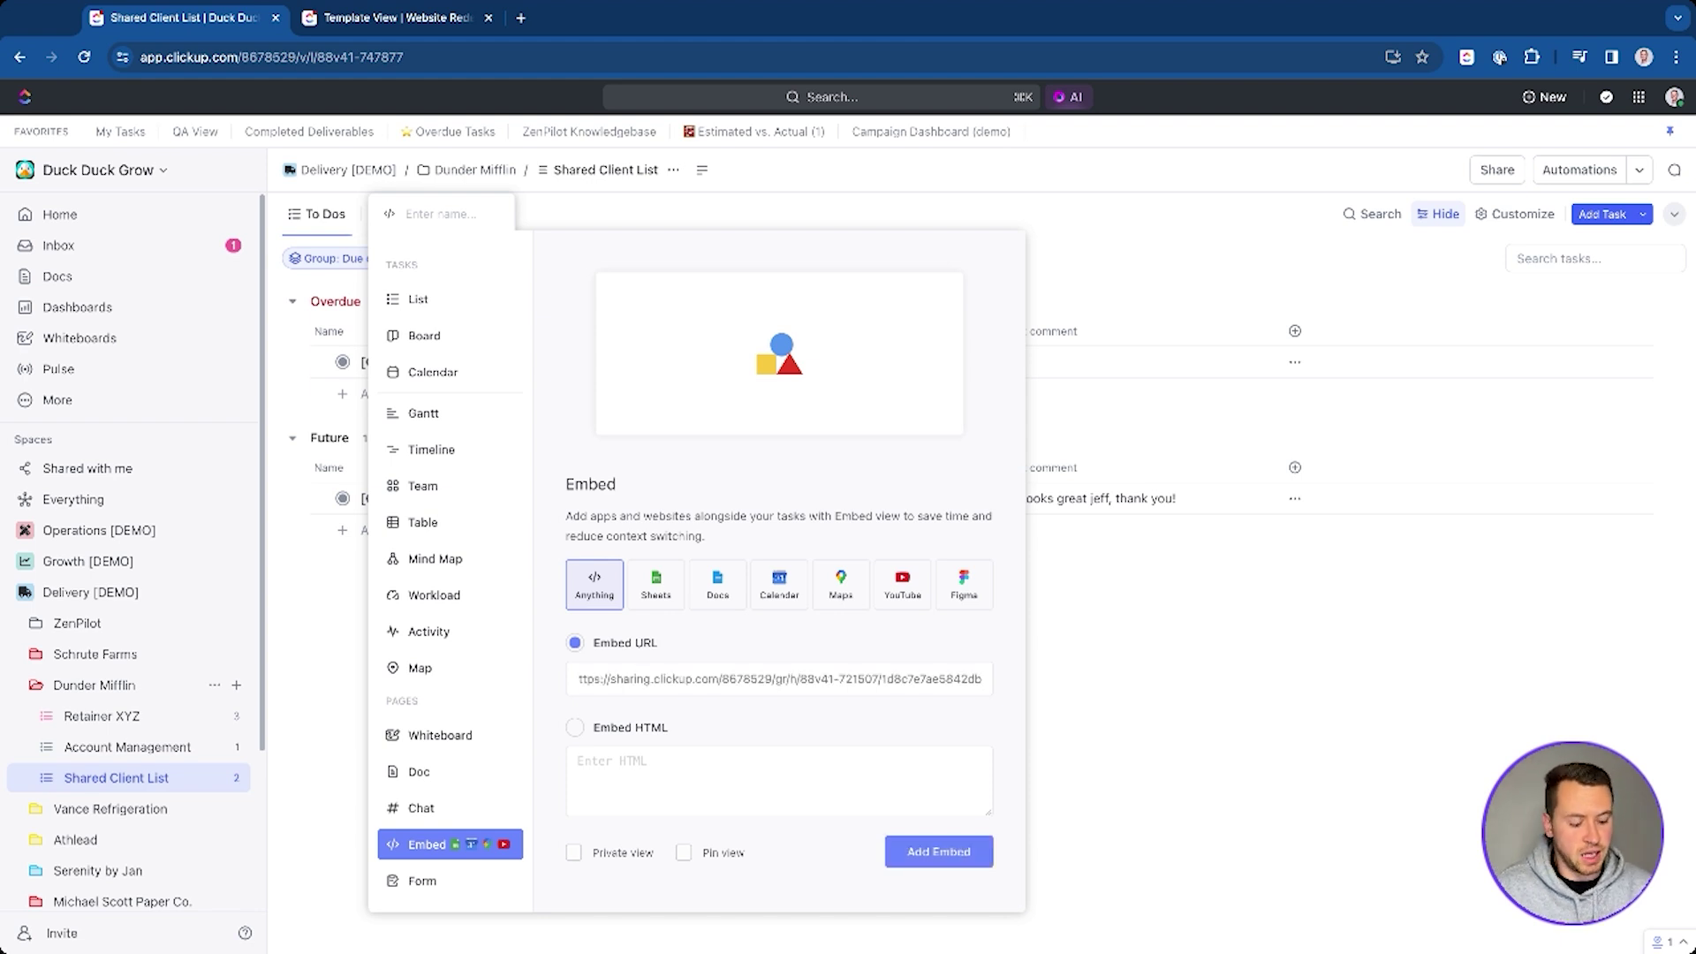
{"action": "left_click", "coordinate": [939, 851]}
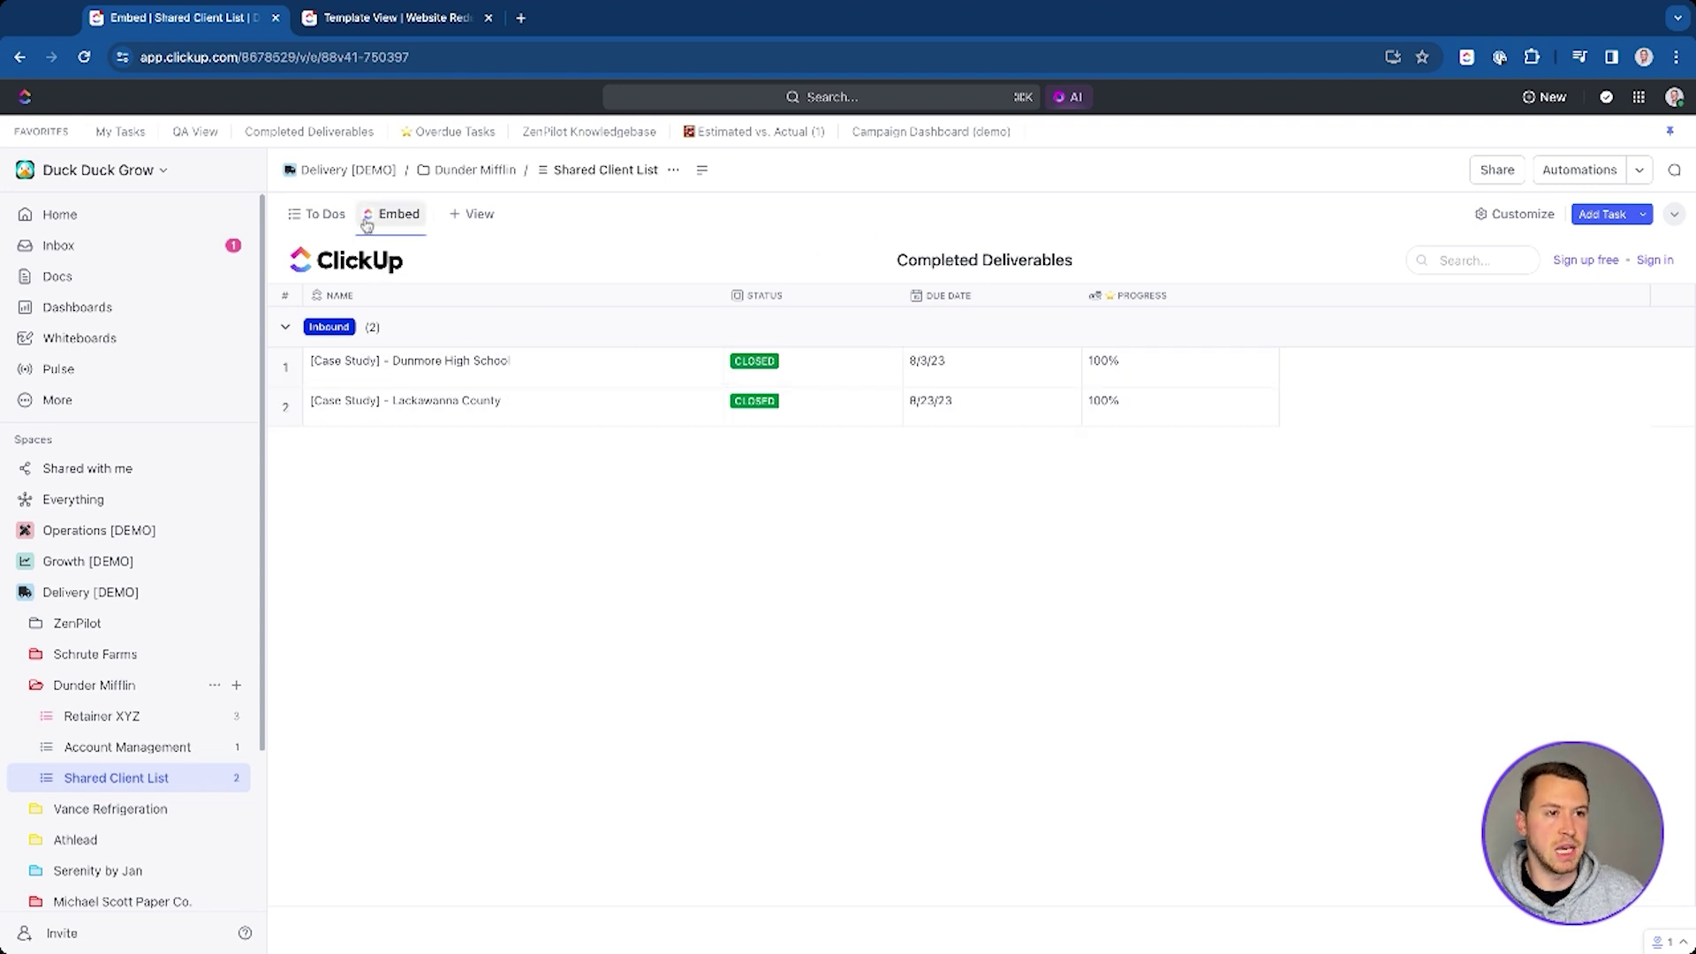
Browse the view types again, dismiss them, and return to the To Dos view
{"action": "left_click", "coordinate": [474, 219]}
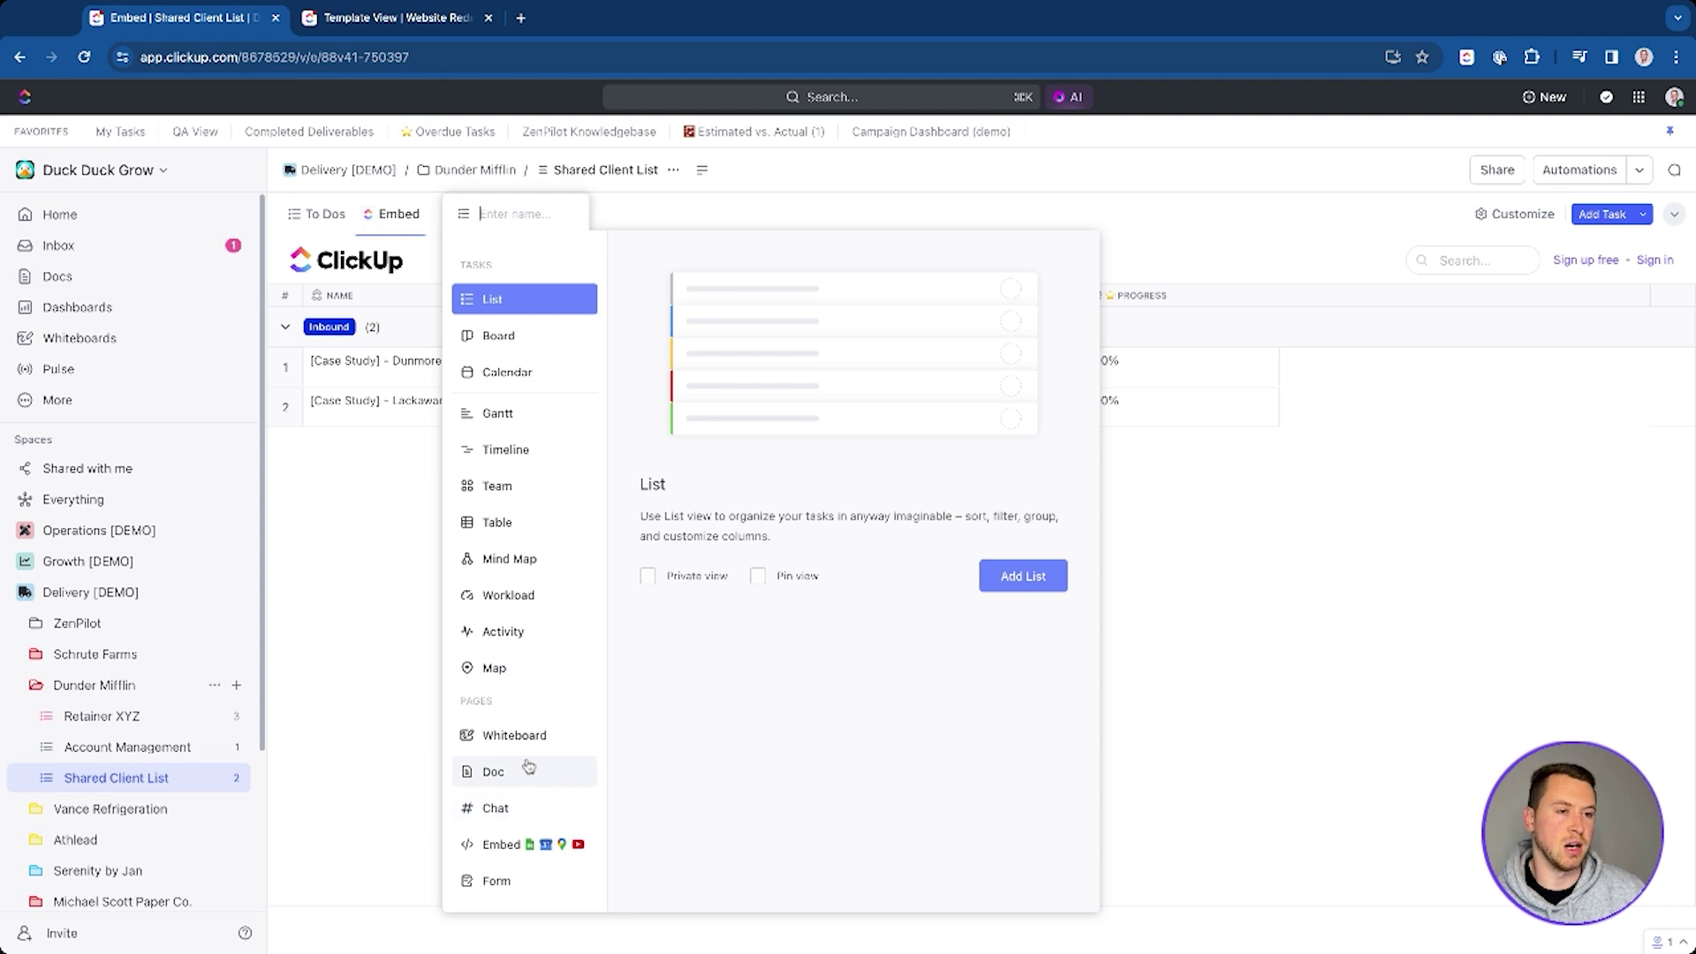
{"action": "left_click", "coordinate": [368, 604]}
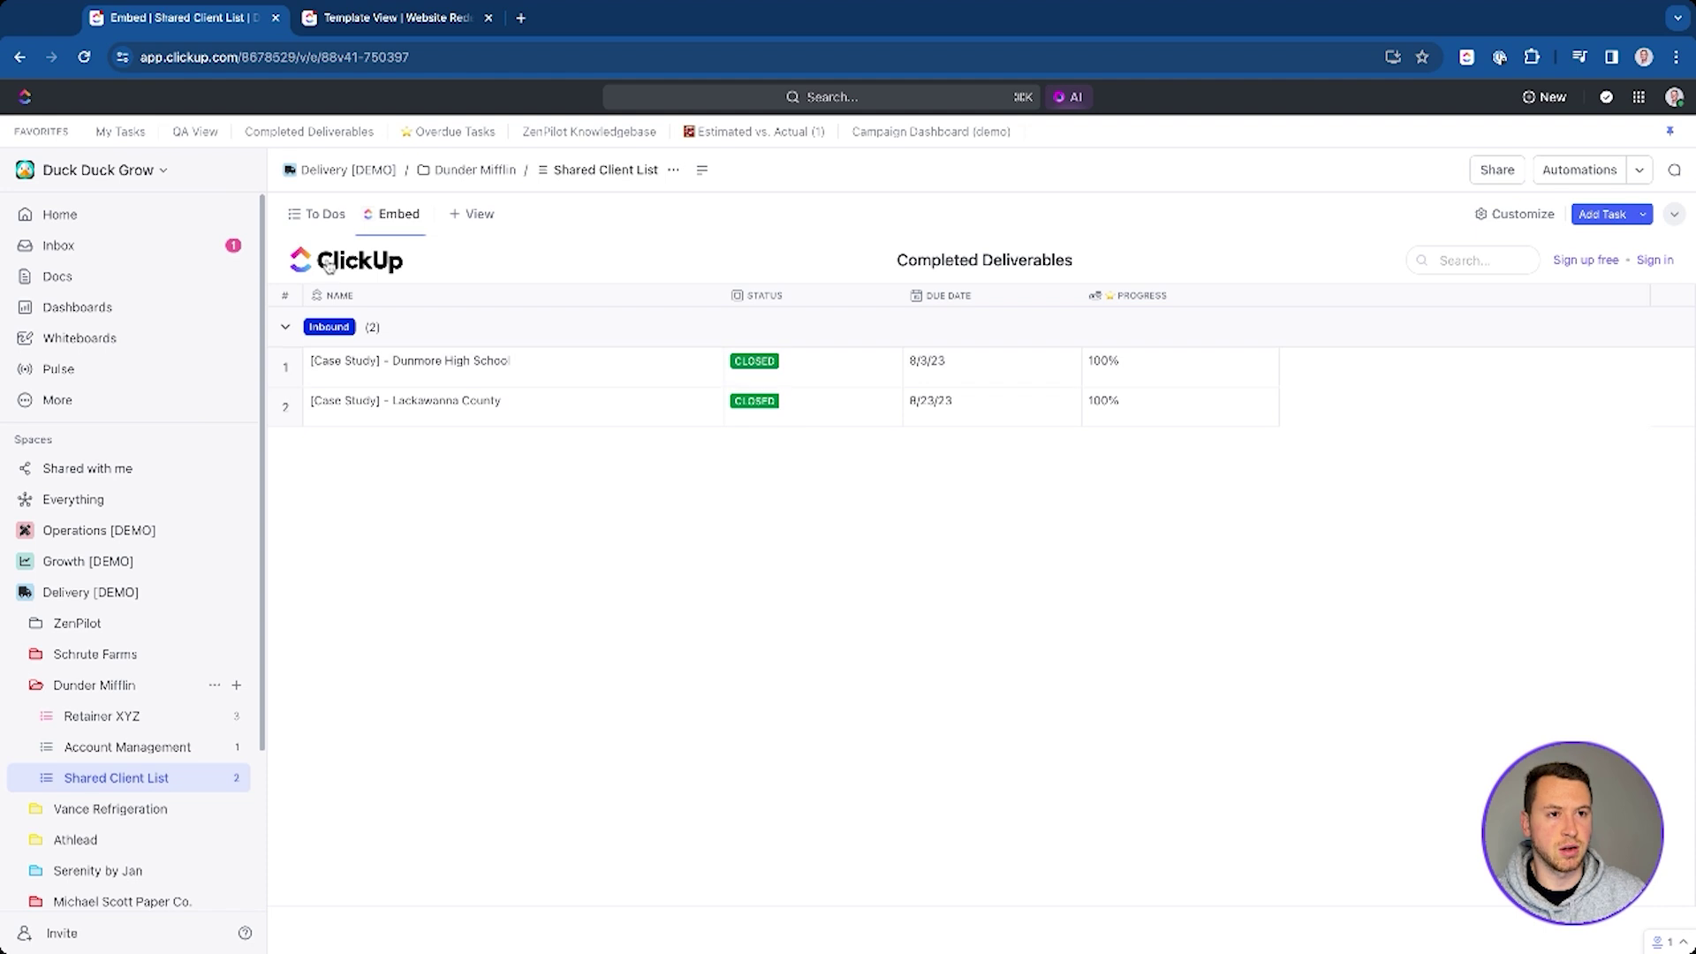
{"action": "left_click", "coordinate": [320, 214]}
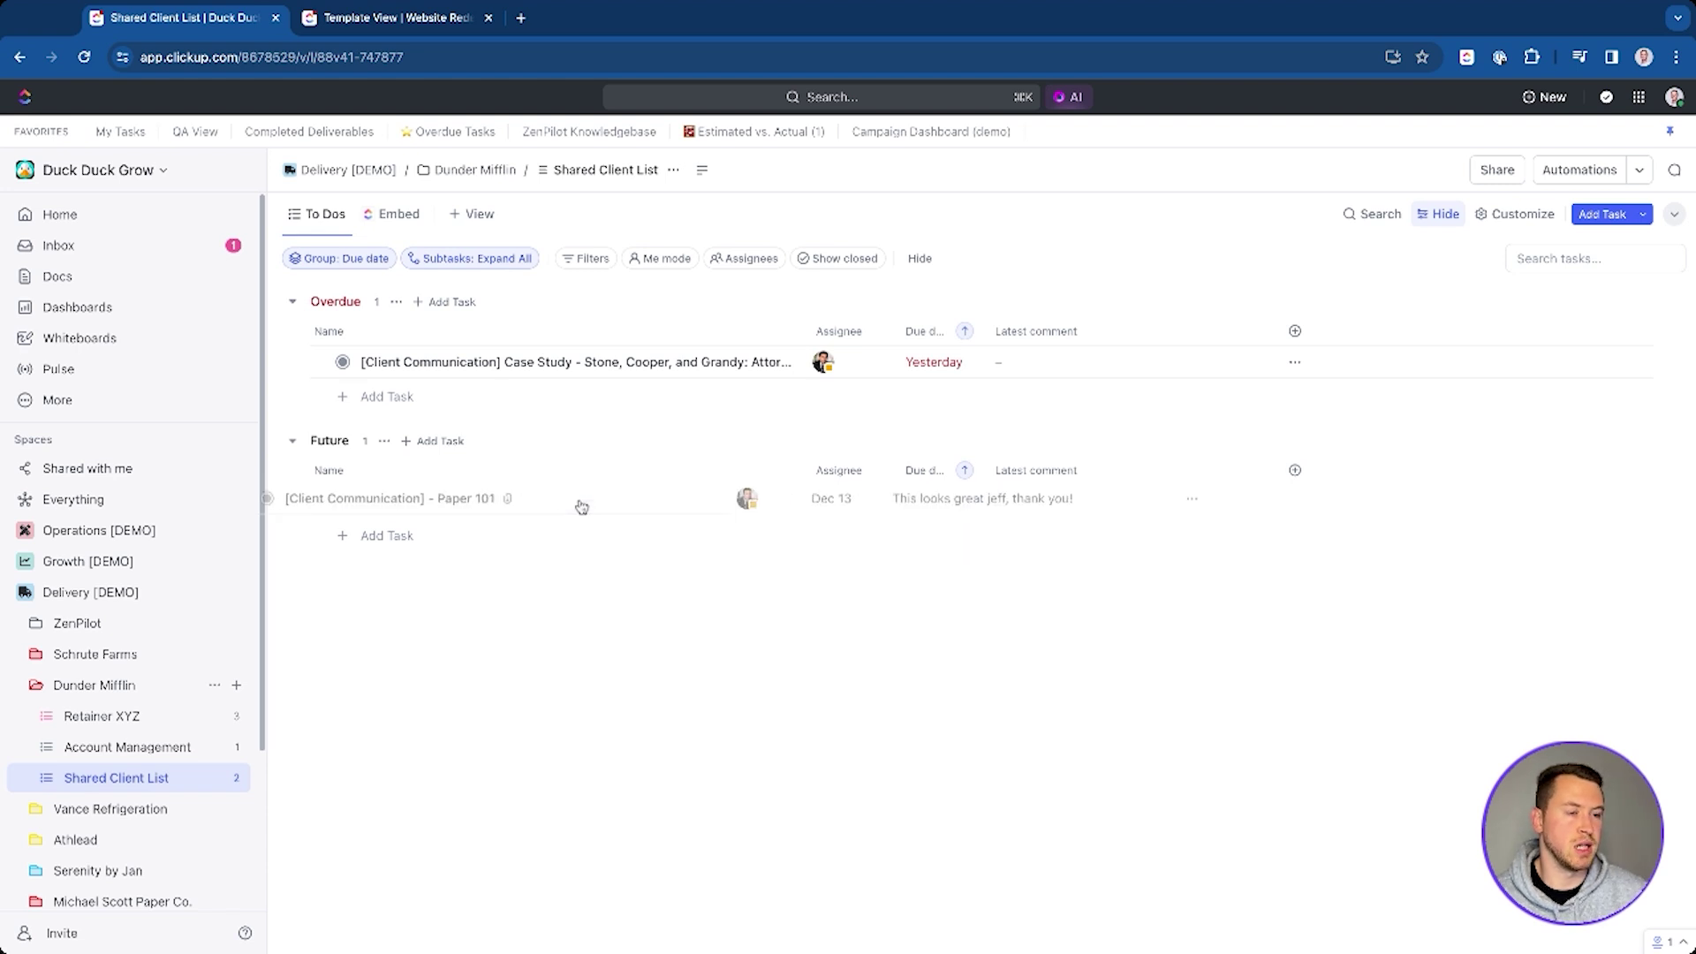
Open and close the Paper 101 task, then open the overdue Case Study client task
{"action": "left_click", "coordinate": [540, 500]}
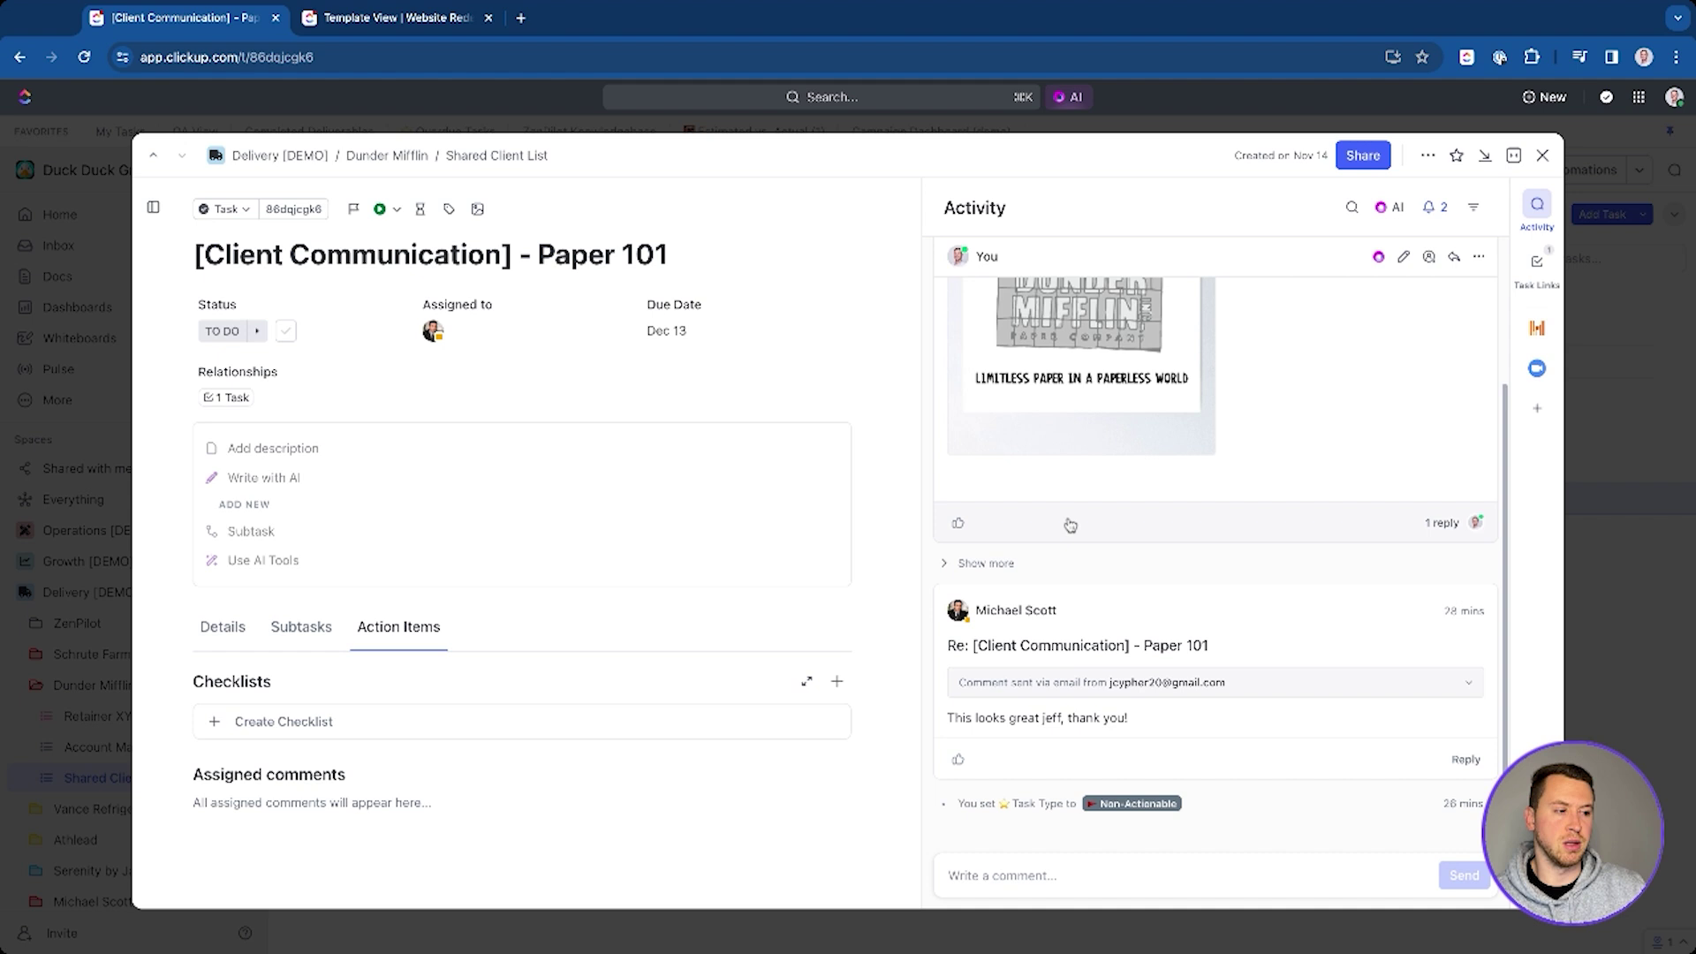
{"action": "left_click", "coordinate": [1544, 157]}
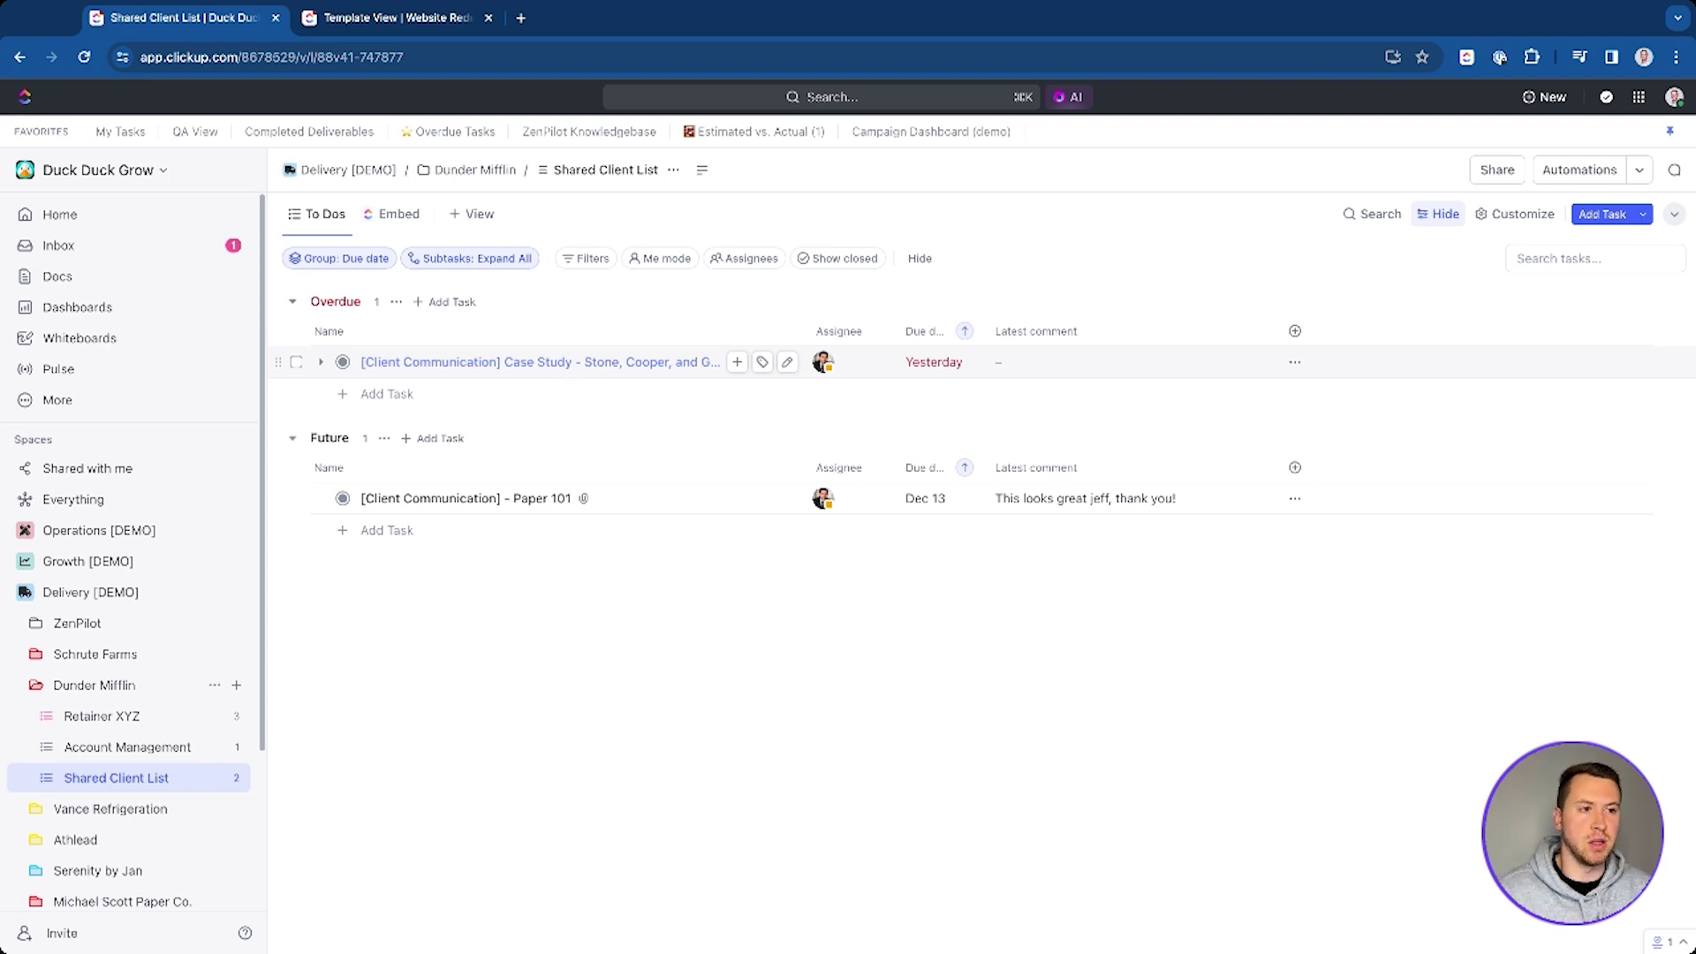
{"action": "left_click", "coordinate": [540, 362]}
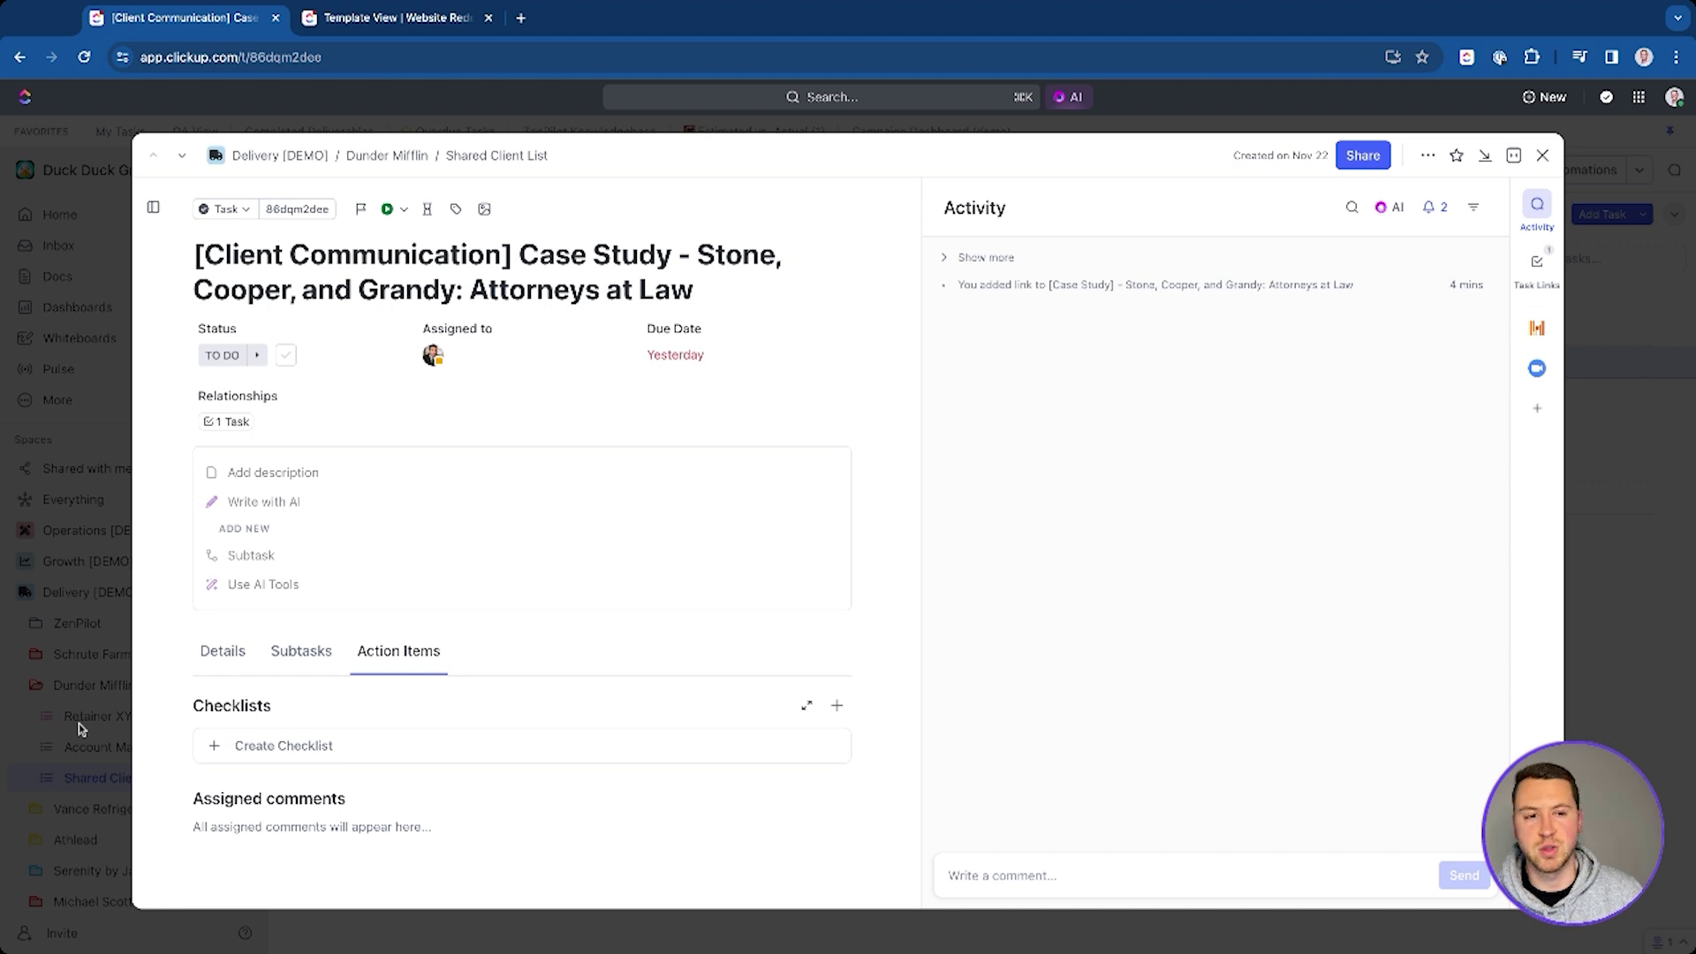
Follow the task link to the internal Case Study task and back to the client task
{"action": "left_click", "coordinate": [1528, 263]}
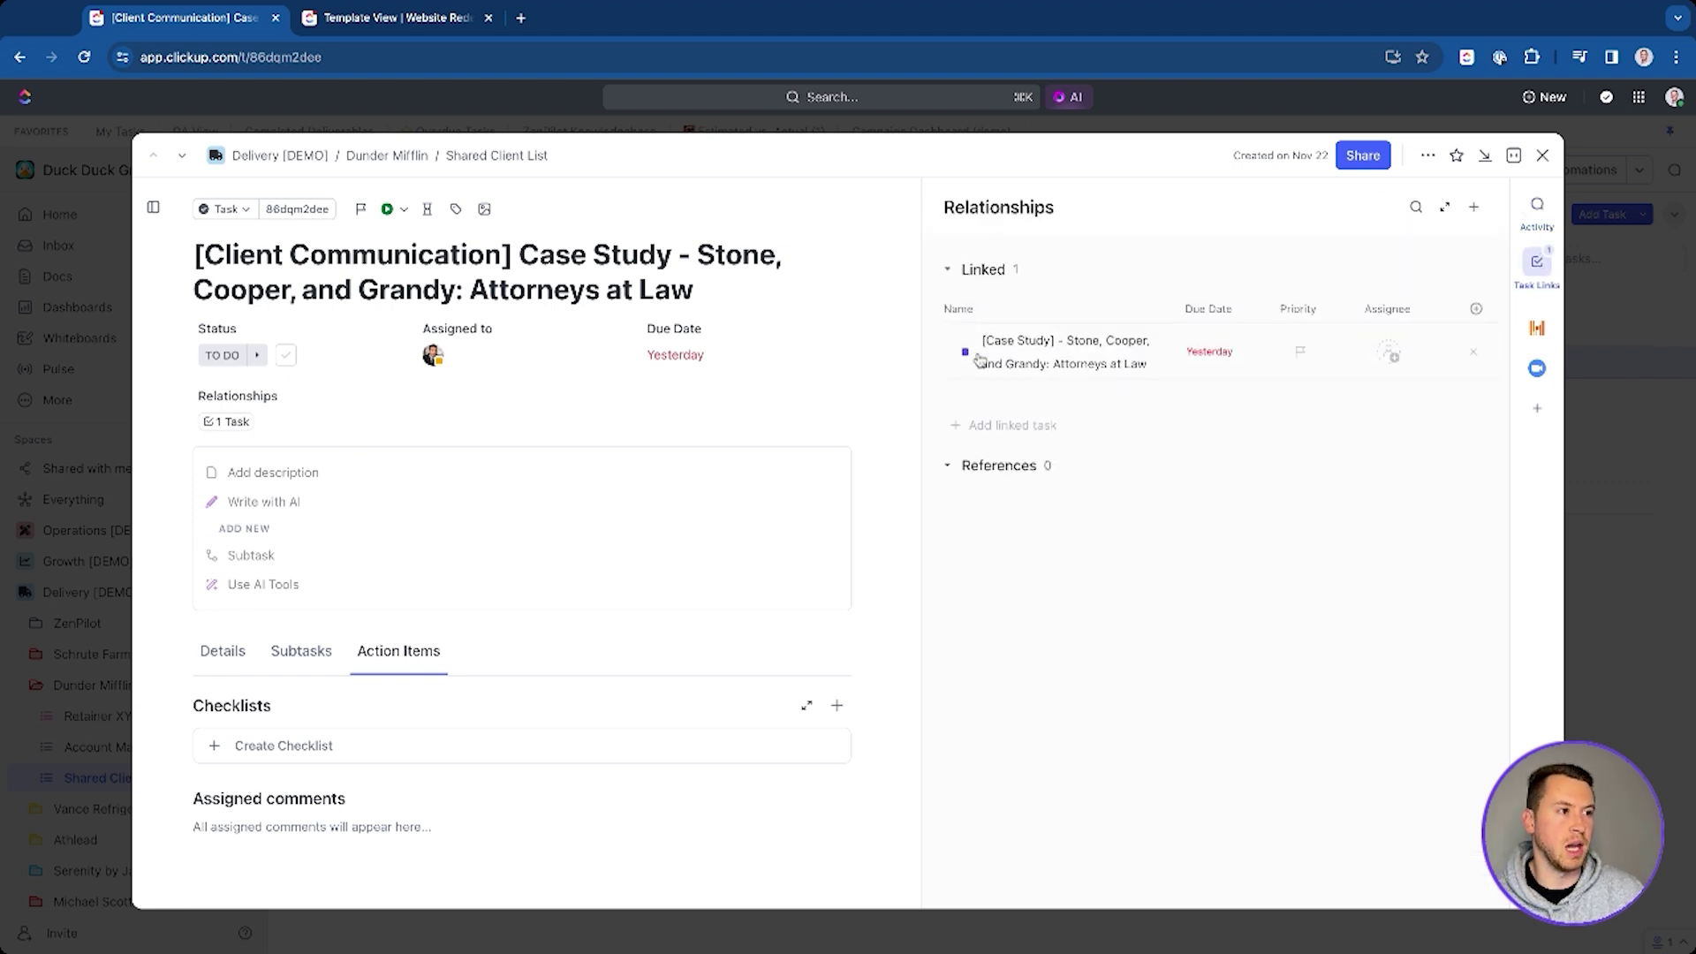
{"action": "left_click", "coordinate": [1016, 342]}
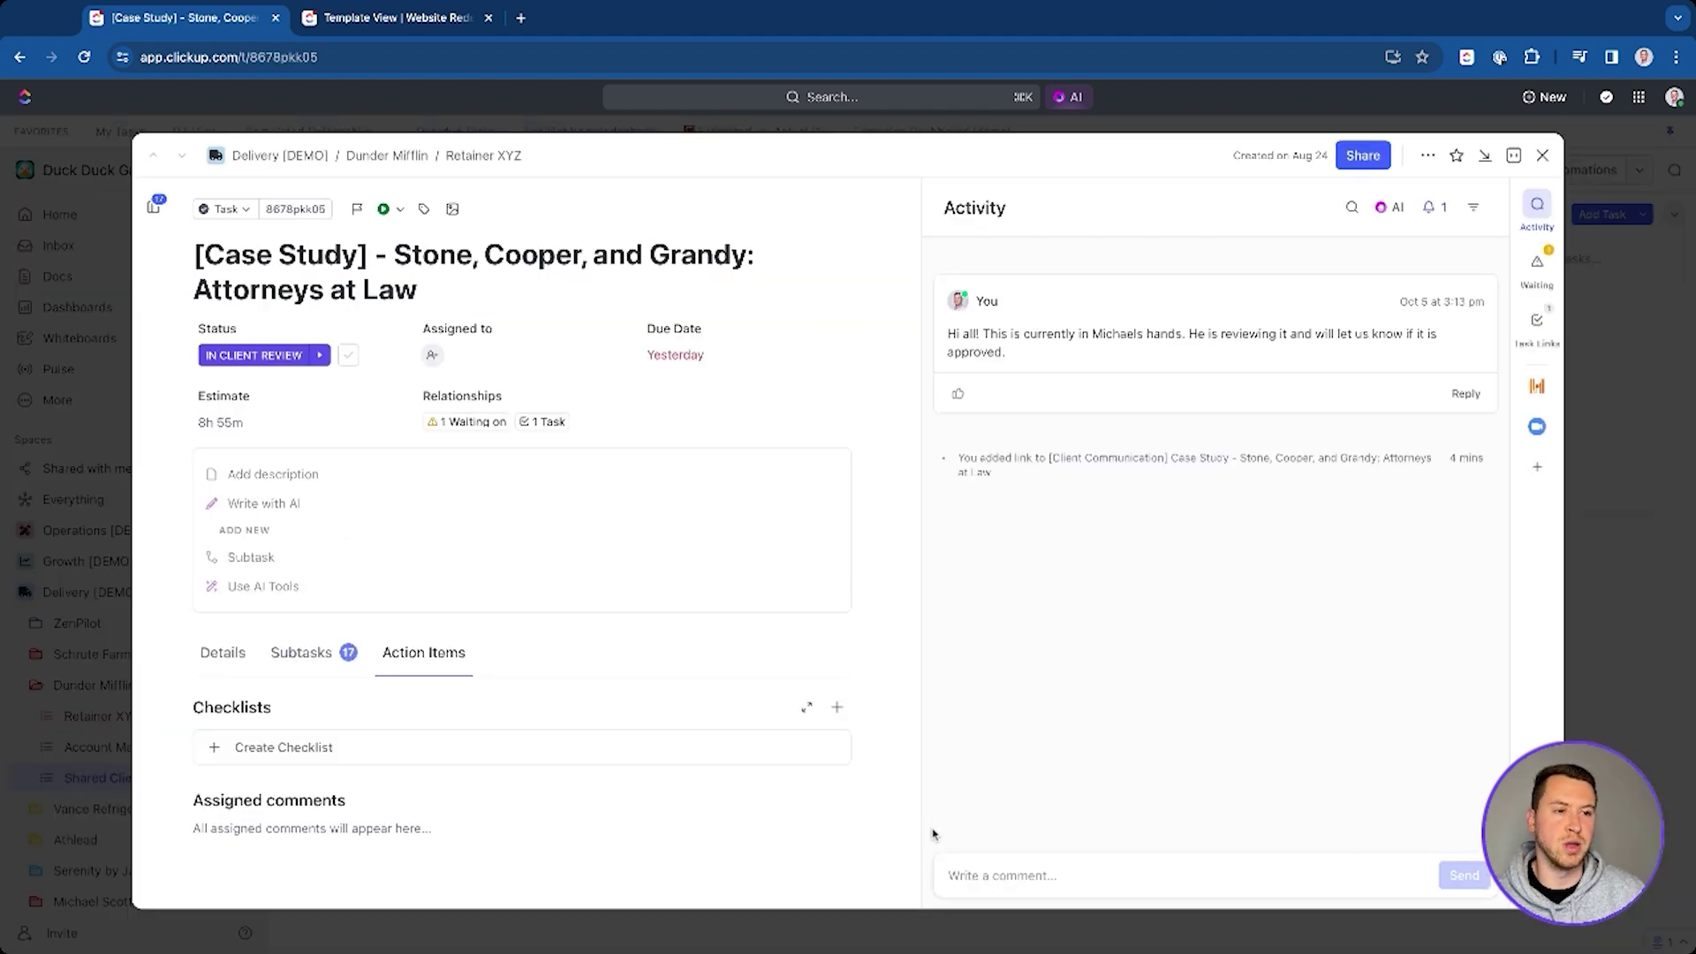
{"action": "left_click", "coordinate": [1538, 319]}
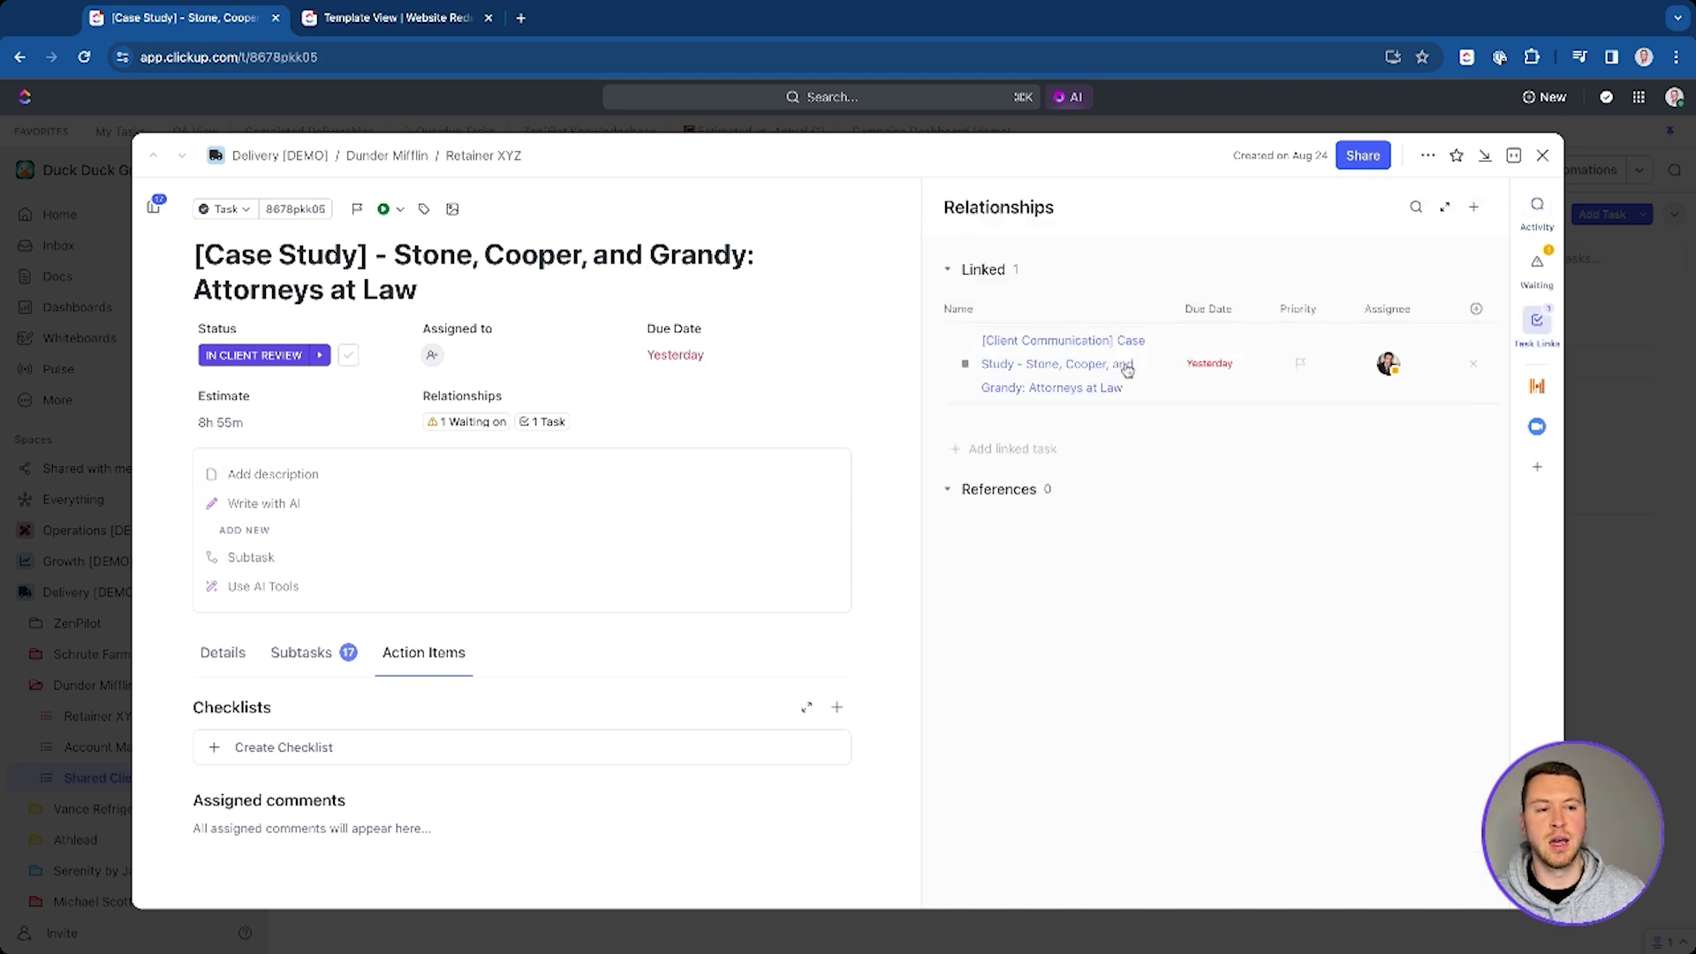
{"action": "left_click", "coordinate": [1079, 383]}
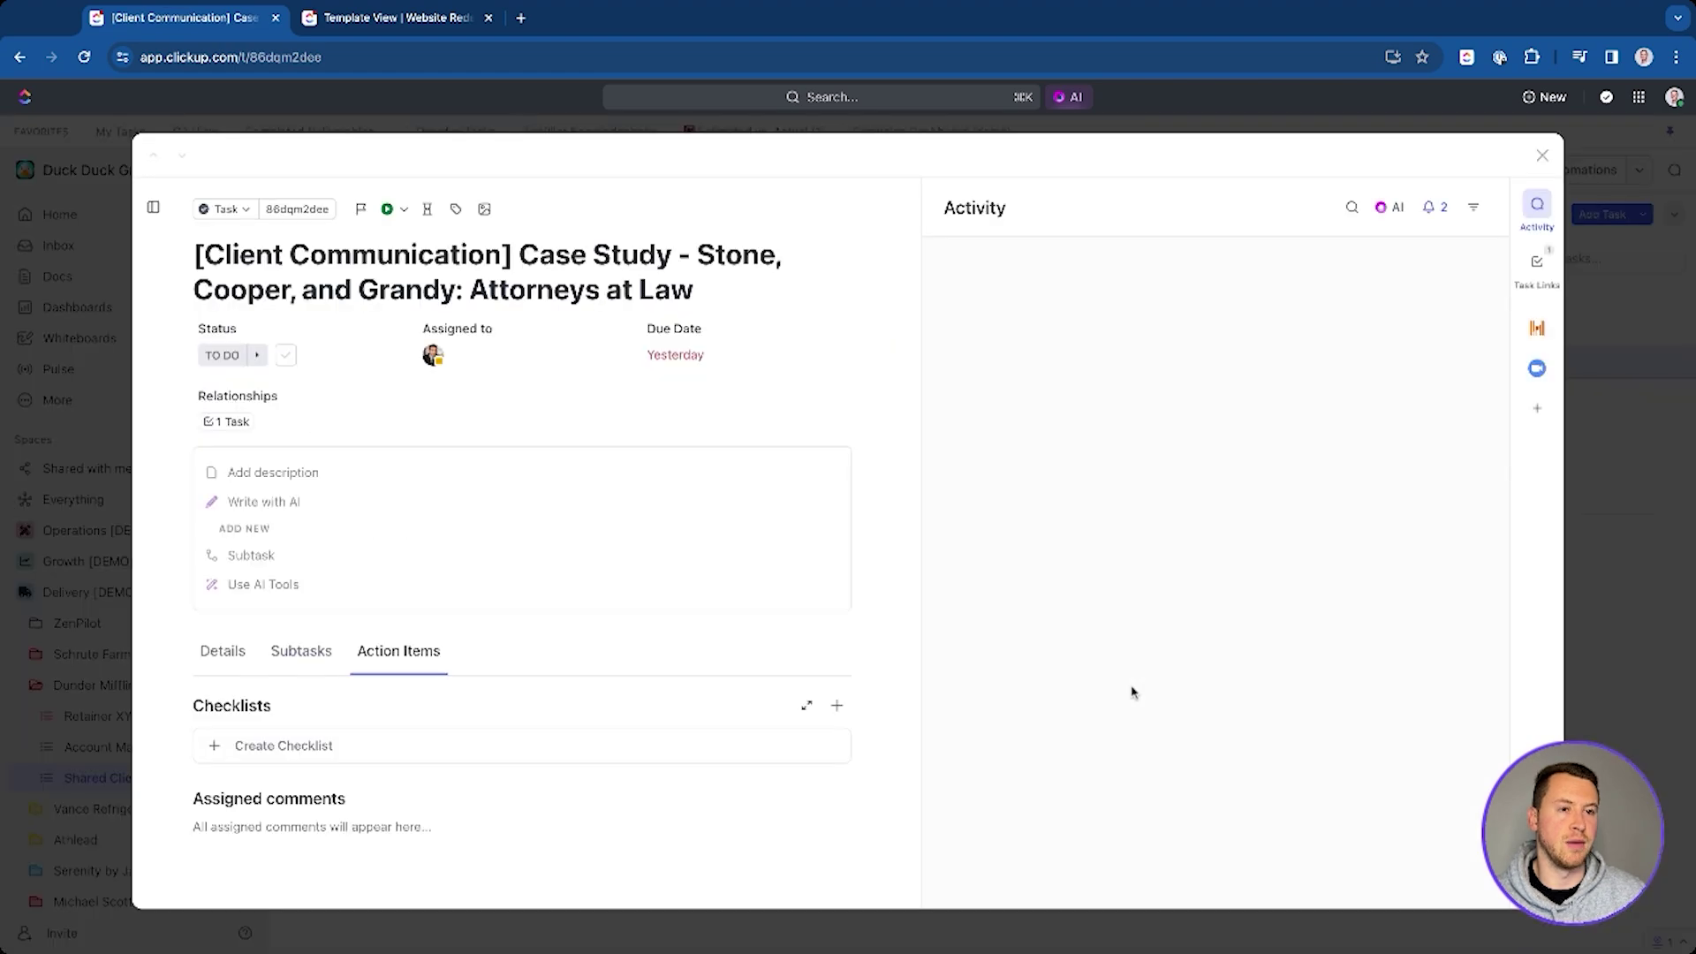